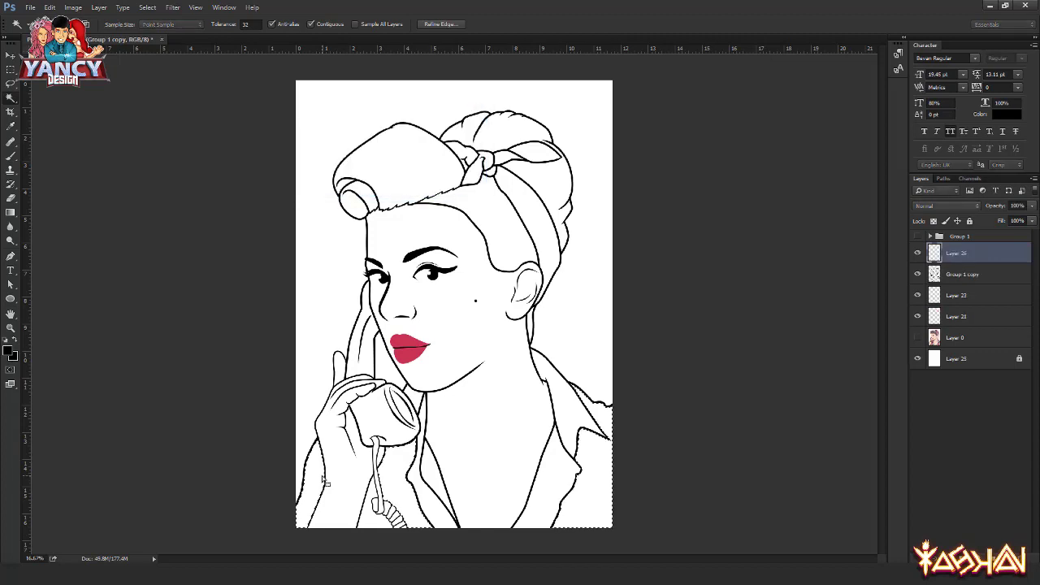
- Fill the selected jacket areas with black, deselect, and move their layer below the line art layer
key(alt+BackSpace)
key(ctrl+d)
key(v)
key(ctrl+bracketleft)
key(alt+bracketright)
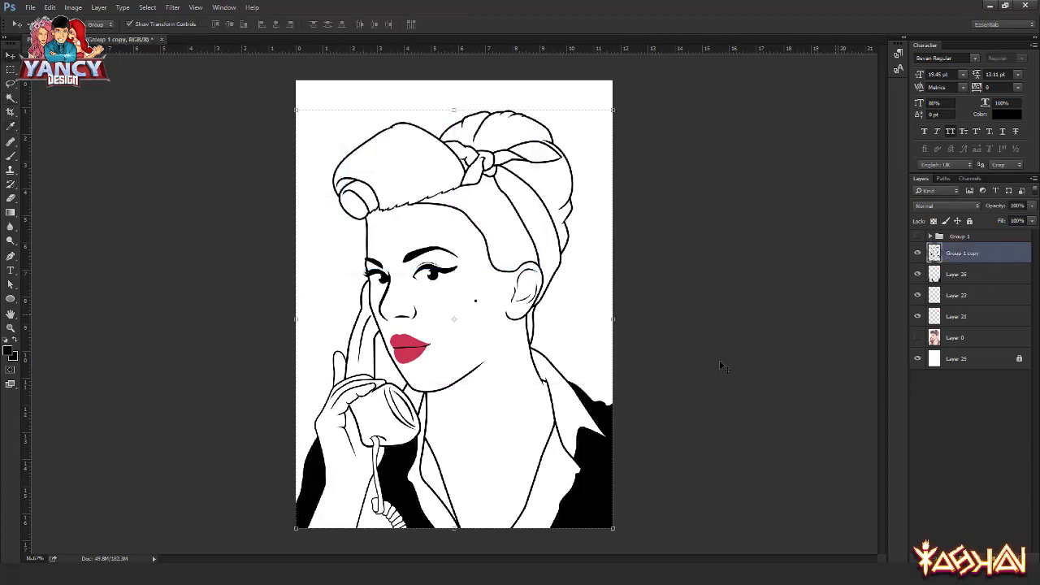
- Expand the jacket collar selection by 2 pixels and fill it with black on a new layer
key(alt+s)
text(me)
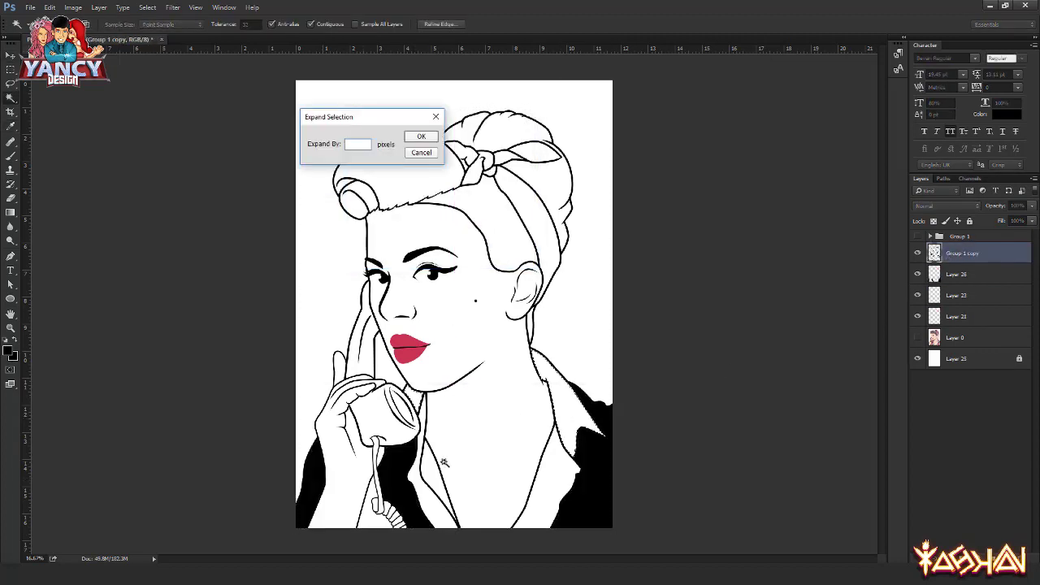
text(2)
key(Return)
key(ctrl+shift+n)
key(Return)
key(alt+BackSpace)
key(ctrl+d)
key(v)
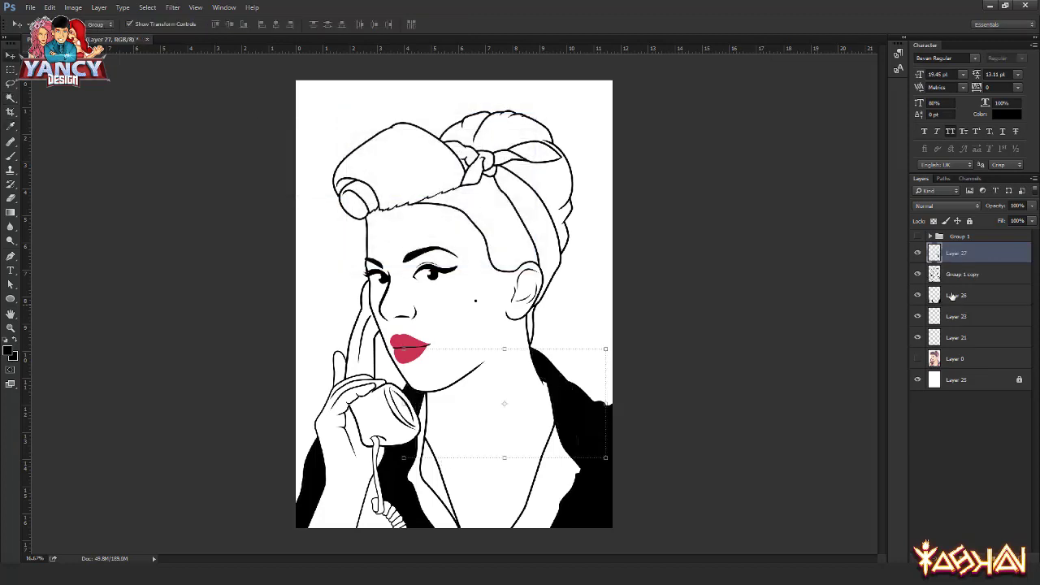
- Select the lapel areas beside the neckline from the line art and fill them with black on a new layer
key(alt+bracketleft)
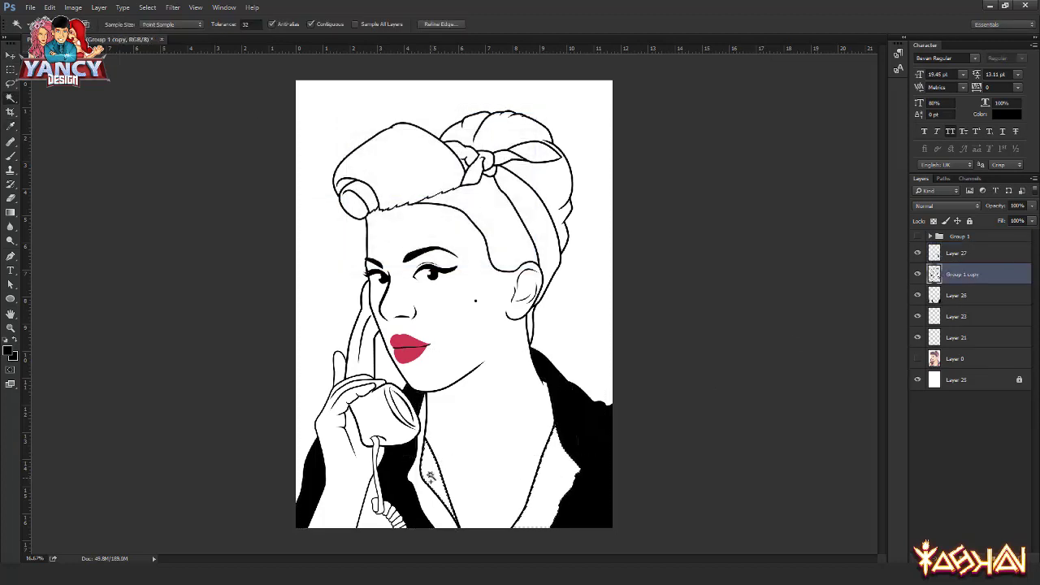
key(ctrl+shift+n)
key(Return)
key(shift+F5)
key(Return)
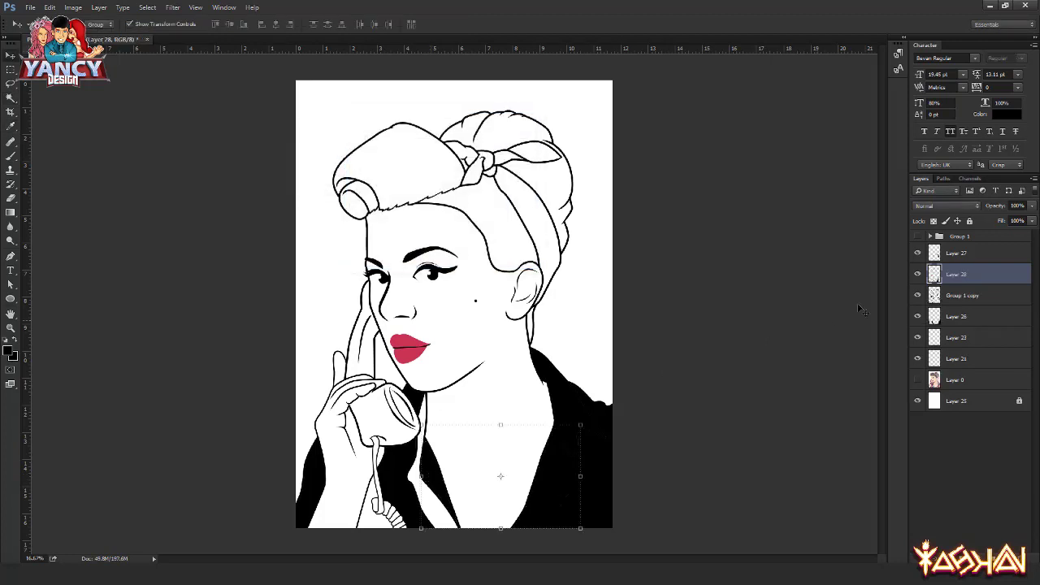
key(ctrl+d)
- Fill the remaining narrow collar strip beside the phone with black on its own new layer
key(alt+bracketleft)
key(ctrl+shift+n)
key(Return)
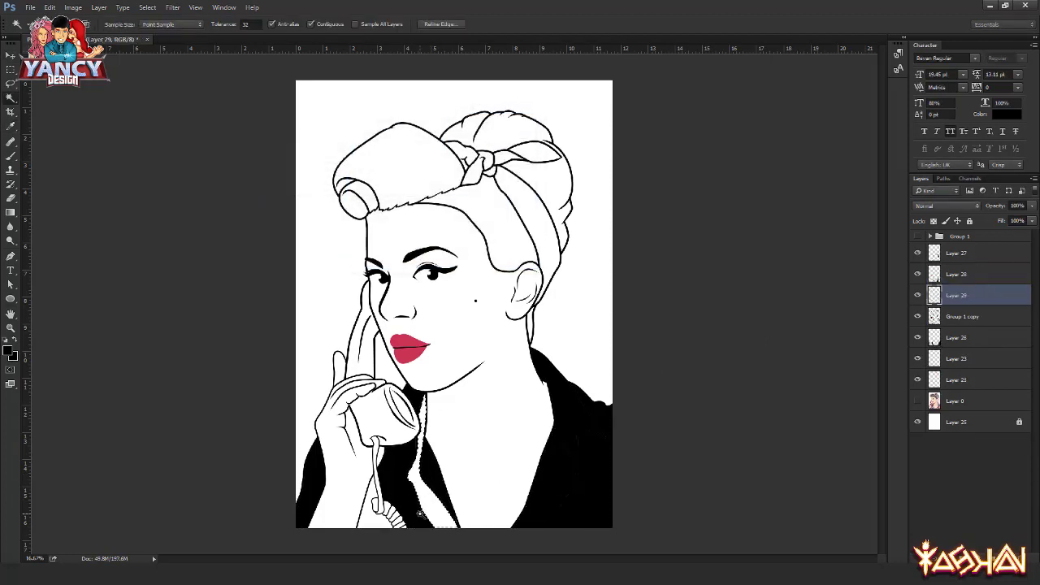
key(shift+F5)
key(Return)
key(ctrl+d)
key(v)
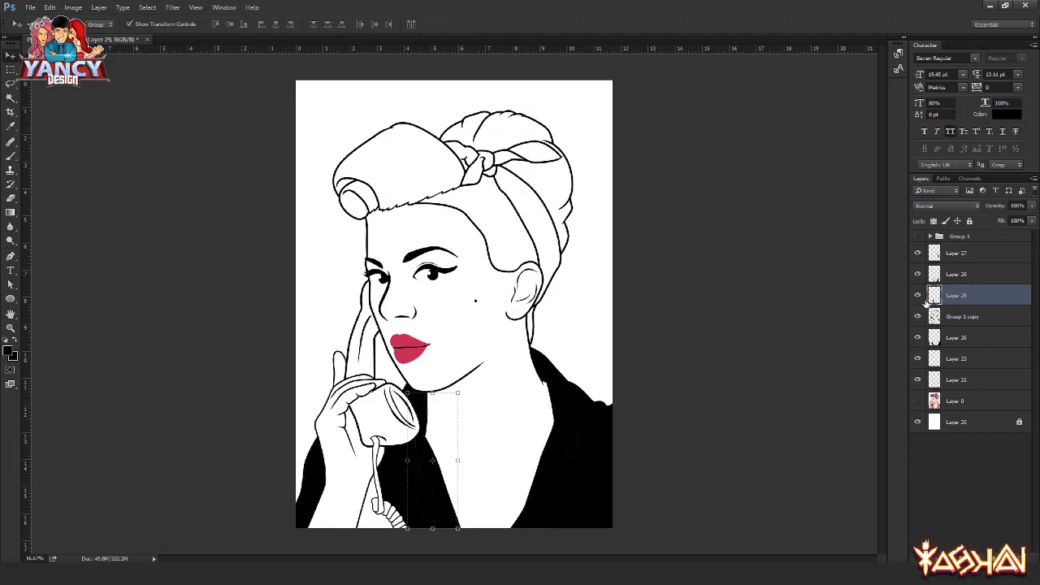
- Select the face, neck, ear and hand areas from the line art and fill them with black on a new layer
key(ctrl+plus)
key(alt+bracketright)
key(alt+bracketright)
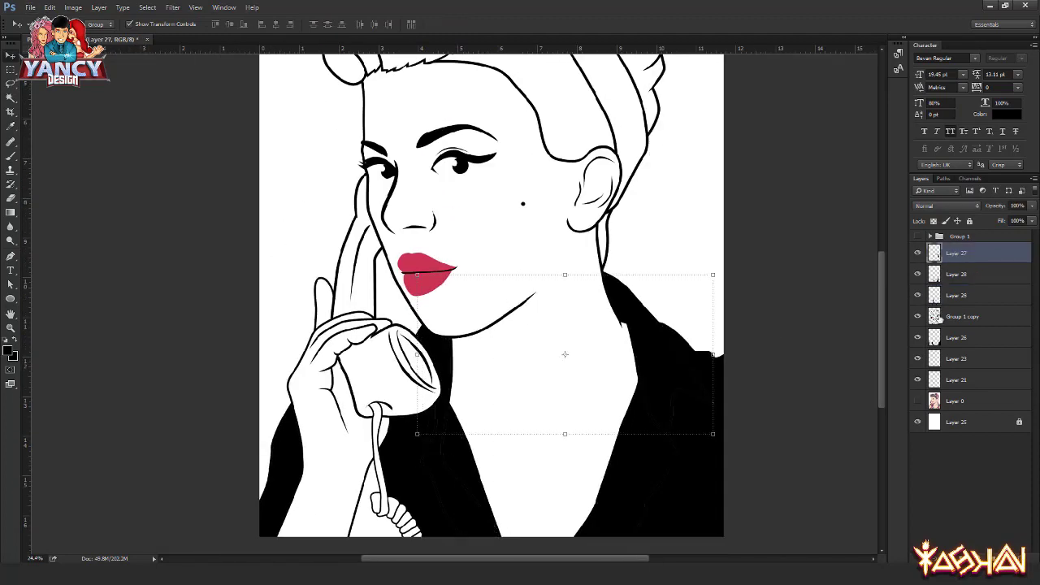
key(alt+bracketleft)
key(alt+bracketleft)
key(alt+bracketleft)
key(w)
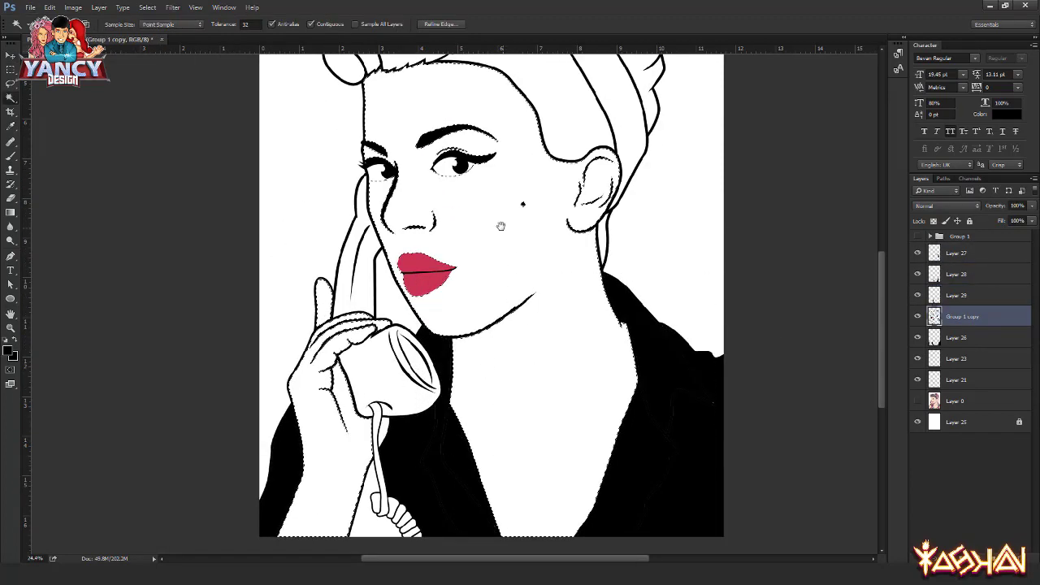
scroll(509, 367, up, 2)
shift+click(388, 288)
key(ctrl+j)
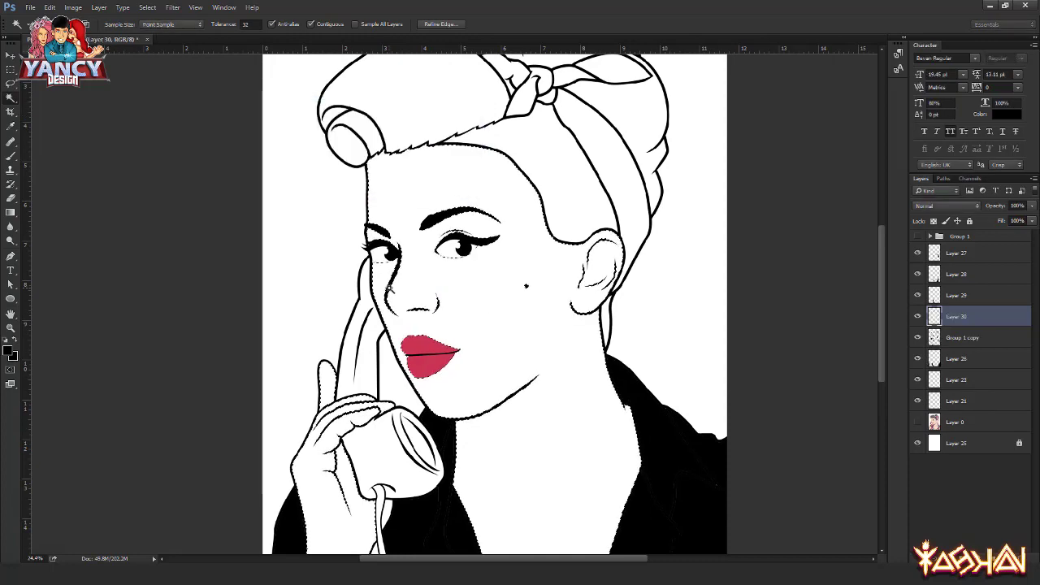
key(shift+alt+BackSpace)
key(v)
- Select all the hair sections from the line art layer and fill them with black on a new layer
key(ctrl+minus)
key(ctrl+minus)
scroll(460, 391, up, 4)
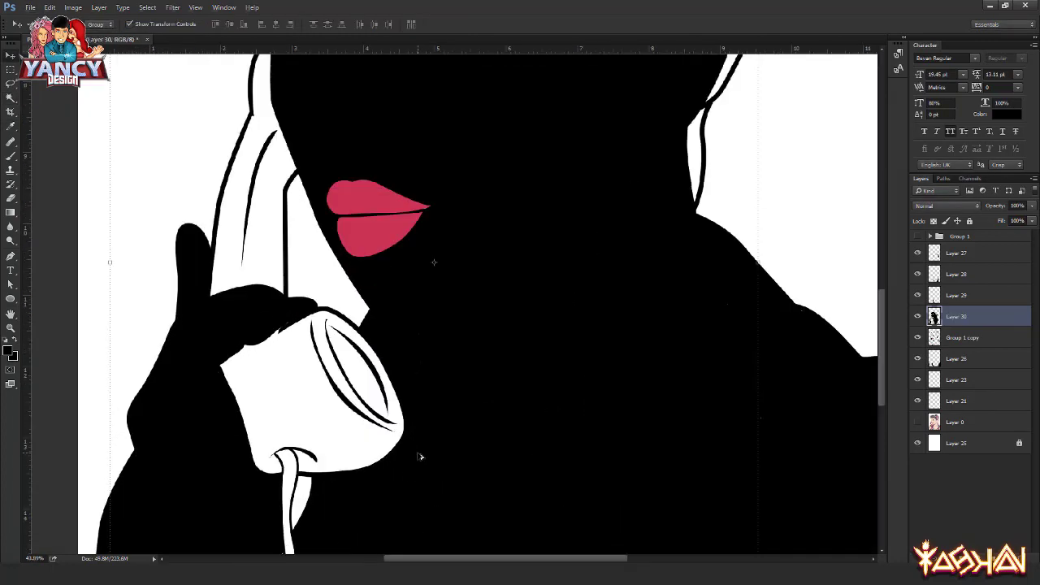
scroll(430, 281, down, 3)
click(948, 335)
key(w)
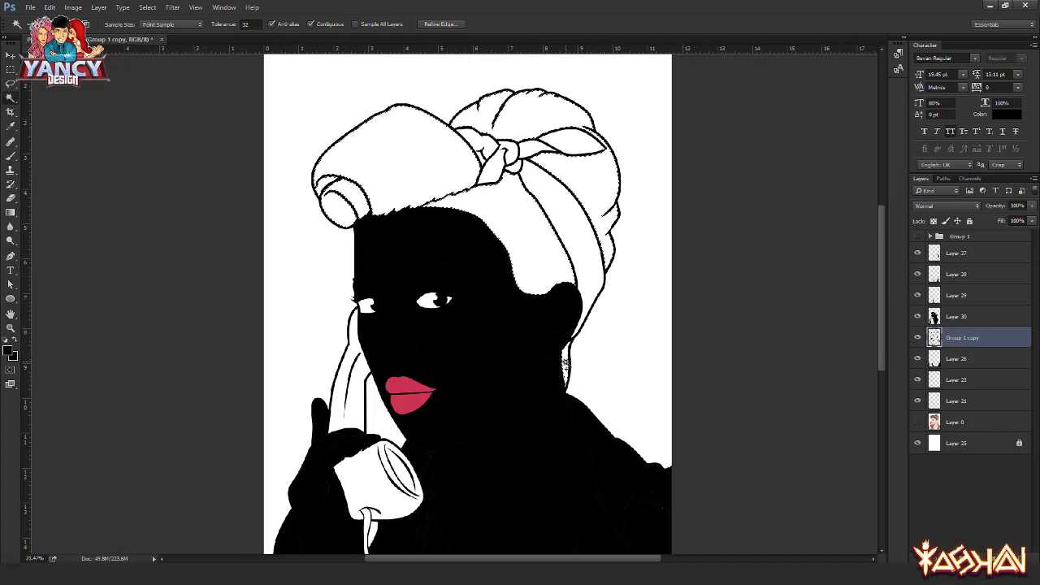
key(ctrl+j)
key(shift+alt+BackSpace)
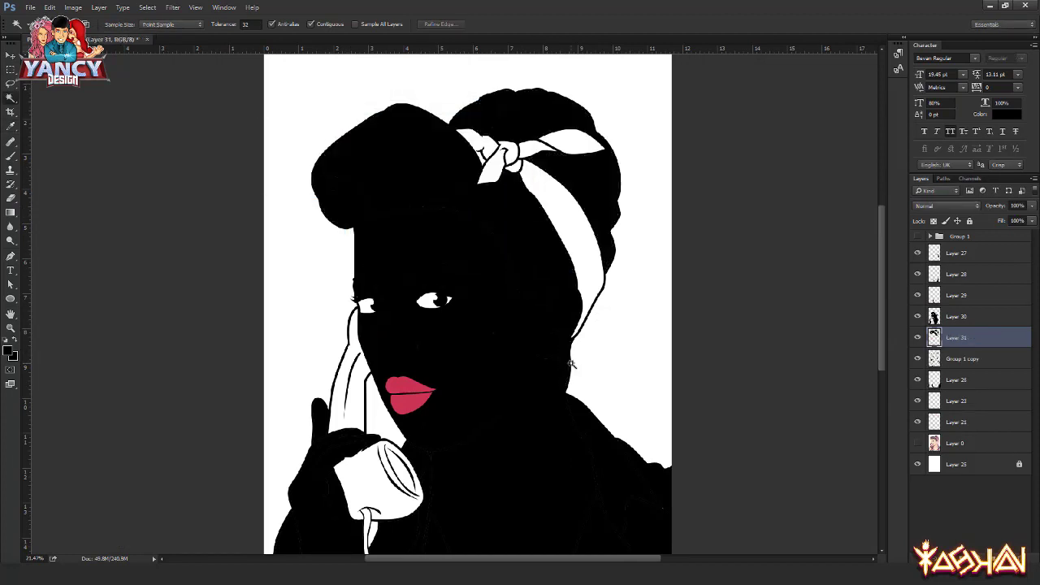
- Select the headscarf band and its front folds from the line art and fill them with black on a new layer
key(ctrl+shift+alt+n)
key(alt+bracketleft)
key(alt+bracketleft)
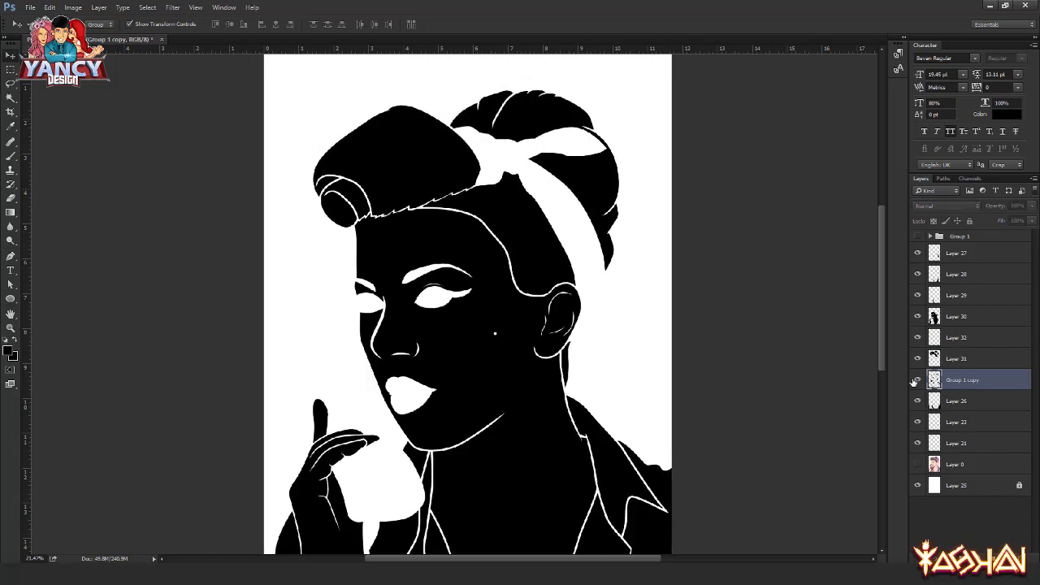
key(w)
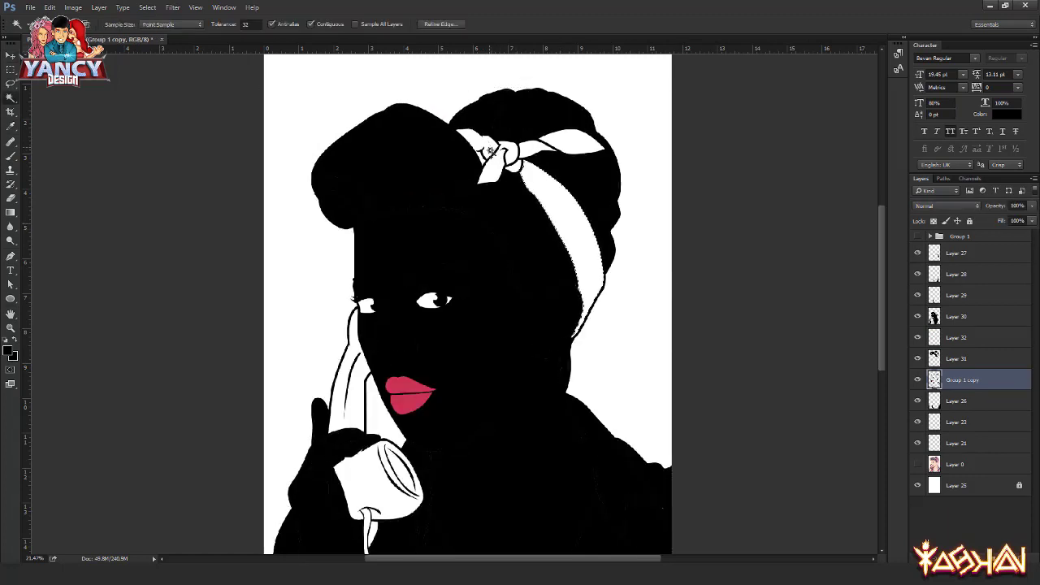
click(487, 155)
key(ctrl+j)
key(shift+alt+BackSpace)
key(v)
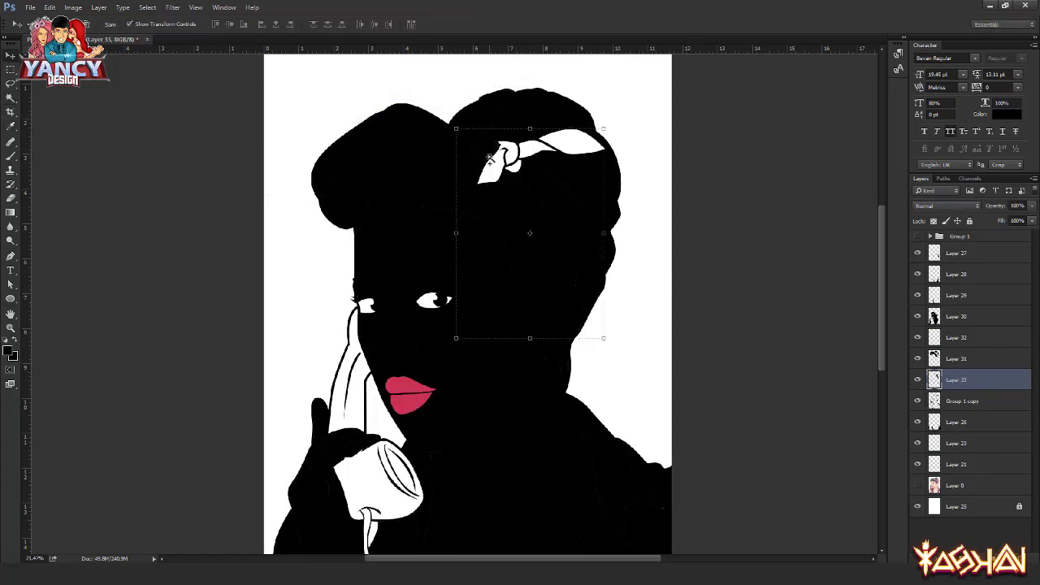
- Expand the selection of the headscarf's bow end and fill it with black on a new layer
click(958, 401)
key(w)
key(alt+s)
key(m)
key(e)
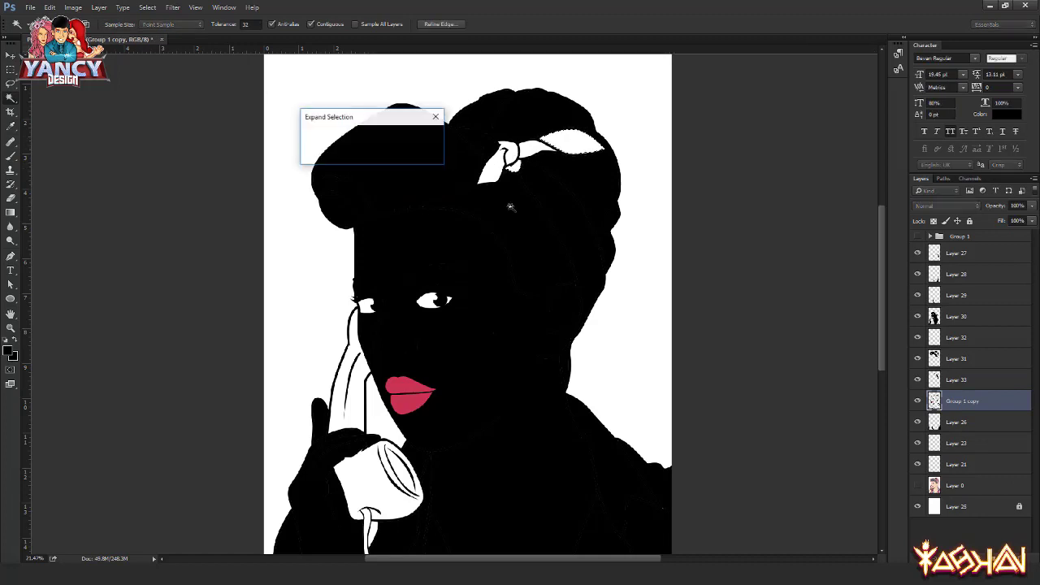
key(Return)
key(ctrl+shift+n)
key(Return)
key(shift+BackSpace)
key(Return)
key(v)
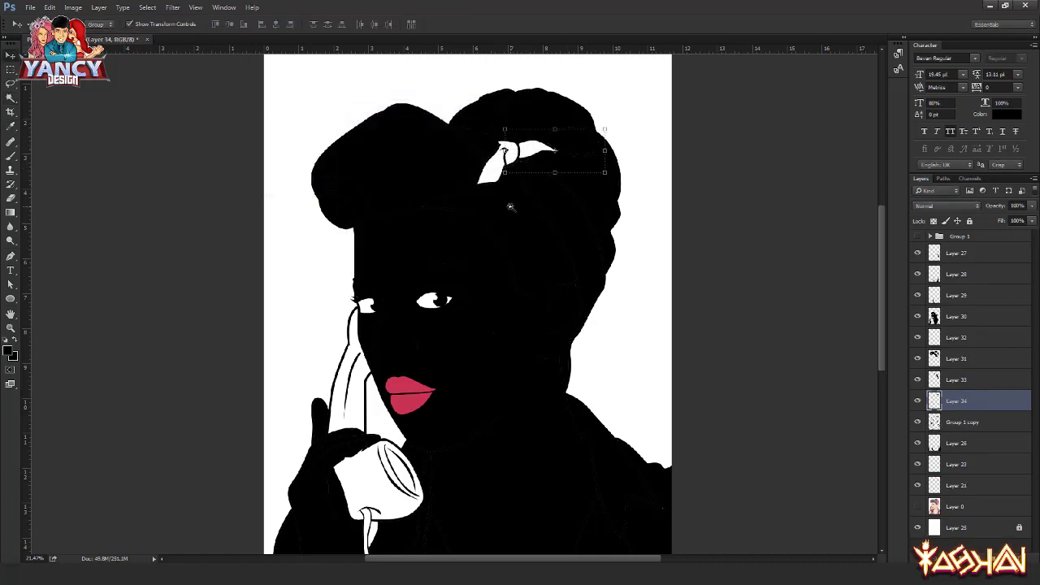
- Select the remaining headscarf knot pieces, expand the selection, and fill it with black on a new layer
click(953, 424)
key(w)
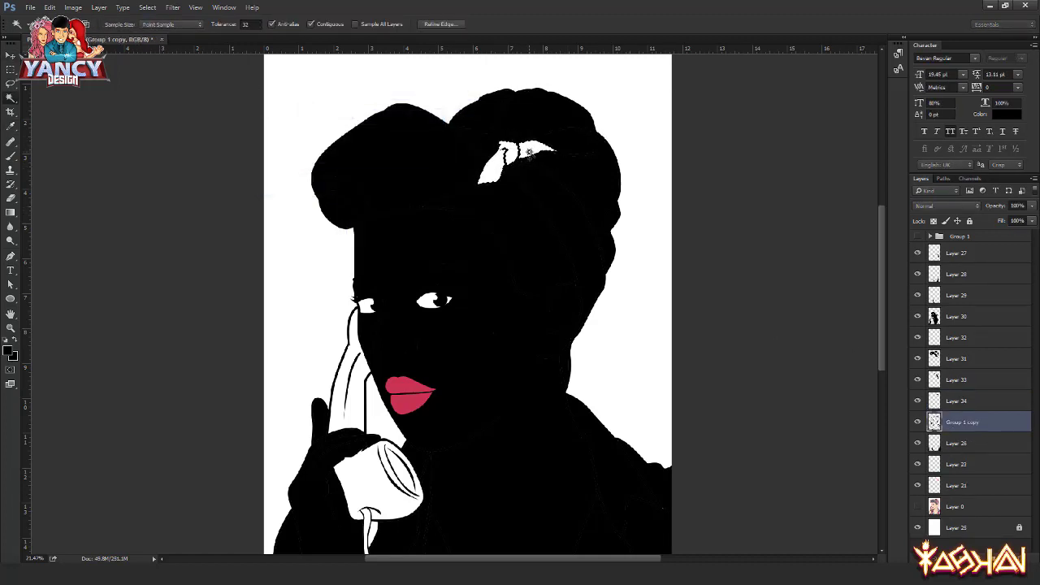
key(alt+s)
key(m)
key(e)
key(Return)
key(ctrl+shift+n)
key(Return)
key(shift+BackSpace)
key(Return)
key(v)
- Select the telephone handle beside the face, expand the selection, and fill it with black on a new layer
key(ctrl+plus)
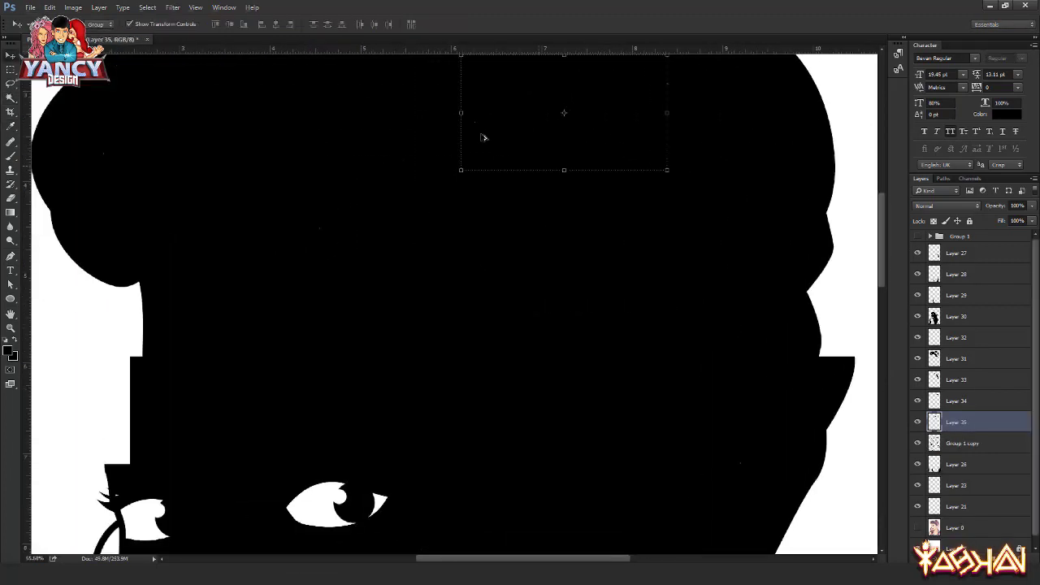
key(alt+bracketleft)
key(w)
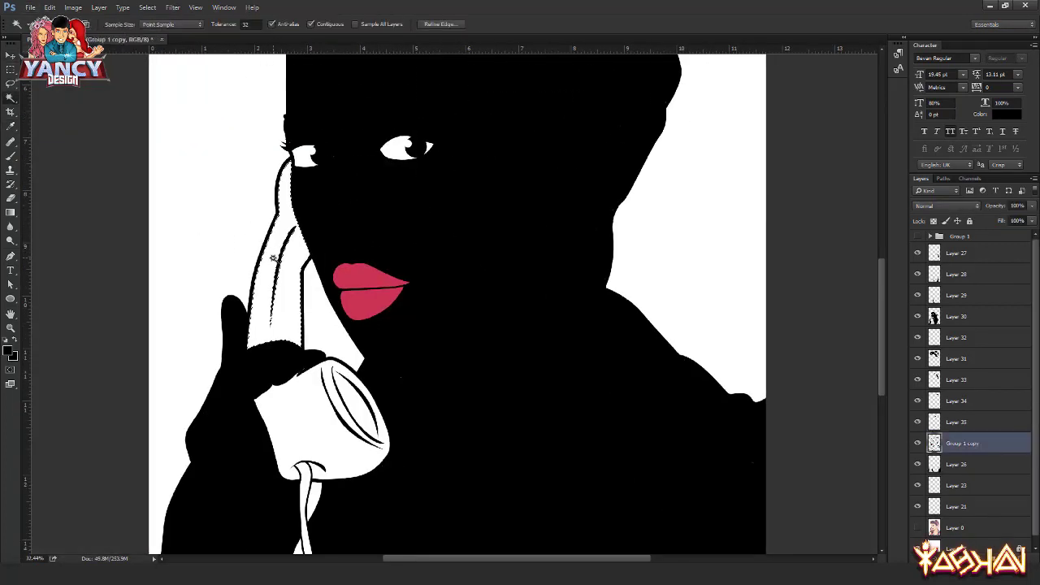
key(alt+s)
key(m)
key(e)
key(Return)
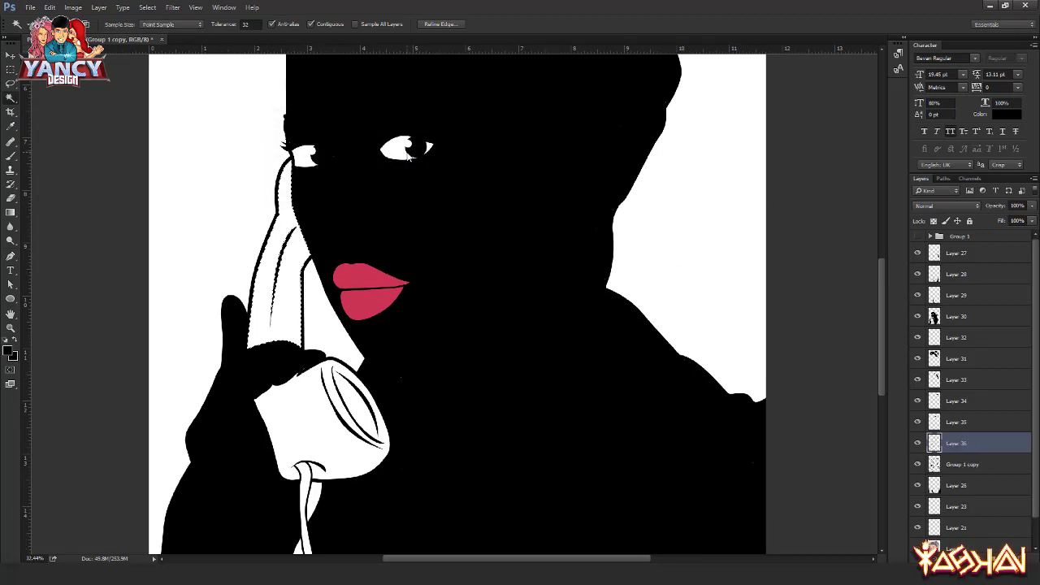
key(ctrl+shift+n)
key(Return)
key(v)
key(alt+BackSpace)
- Select the telephone mouthpiece from the line art and fill it with black on a new layer
click(953, 460)
key(ctrl+d)
key(w)
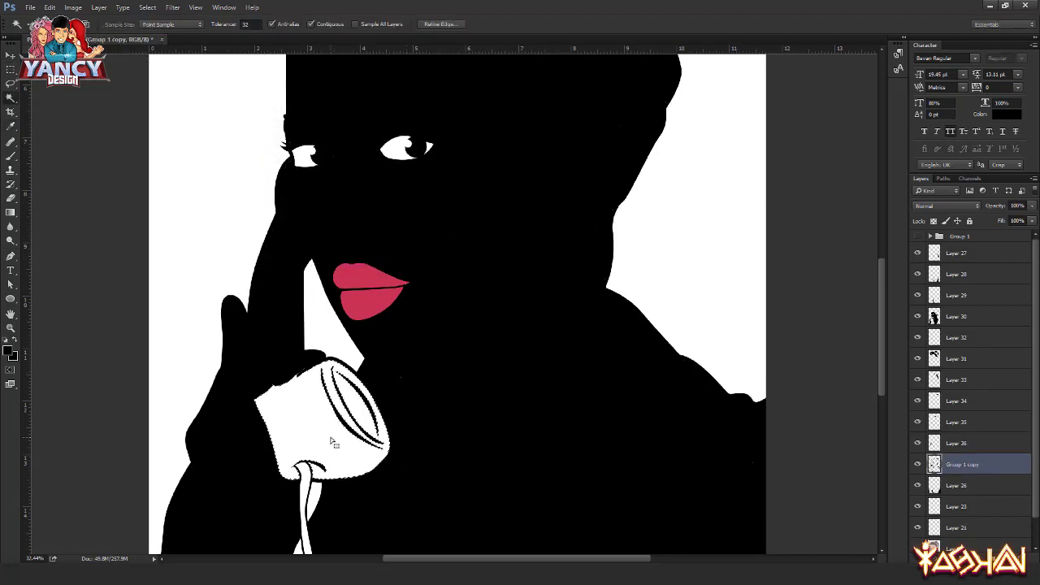
click(333, 442)
key(ctrl+shift+n)
key(Return)
key(v)
key(alt+BackSpace)
scroll(487, 325, down, 3)
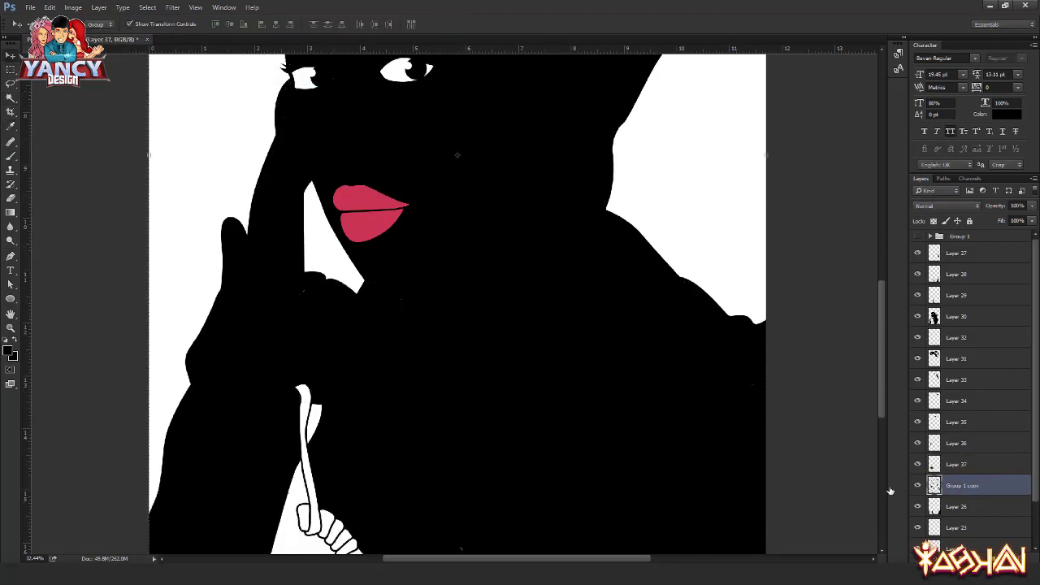
- Select the coiled telephone cord from the line art and fill it with black on a new layer
scroll(305, 404, down, 2)
click(304, 467)
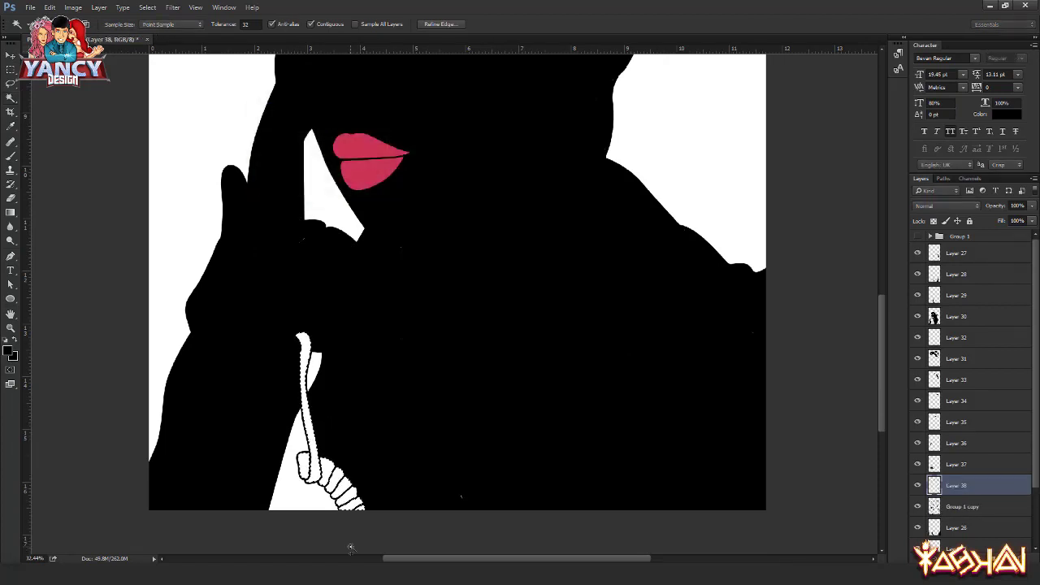
key(ctrl+shift+n)
key(Return)
key(v)
key(alt+BackSpace)
- Select the white gaps around the telephone cord and fill them with black on a new layer
click(947, 504)
key(w)
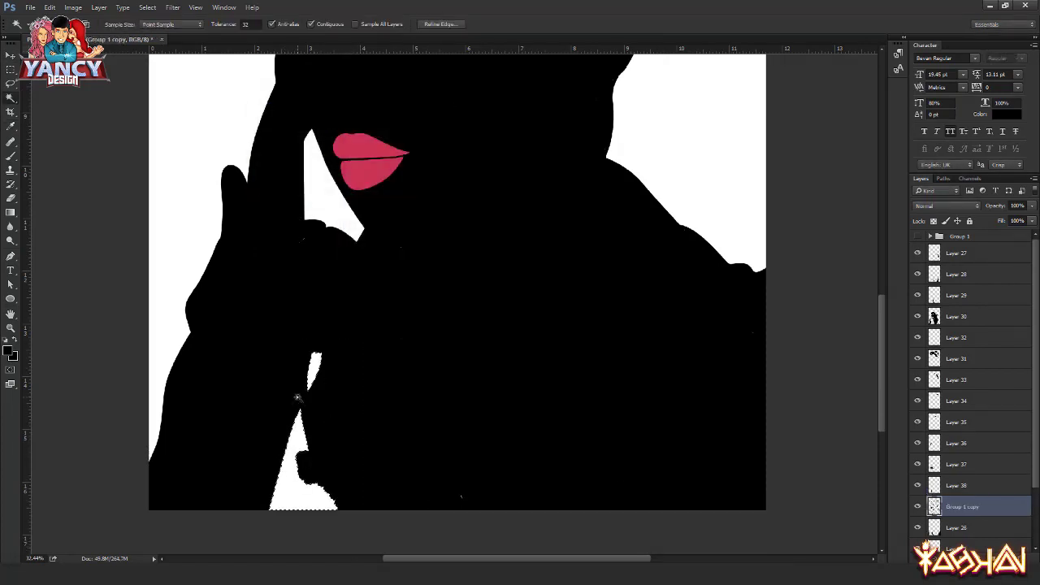
key(ctrl+shift+n)
key(Return)
key(alt+BackSpace)
key(v)
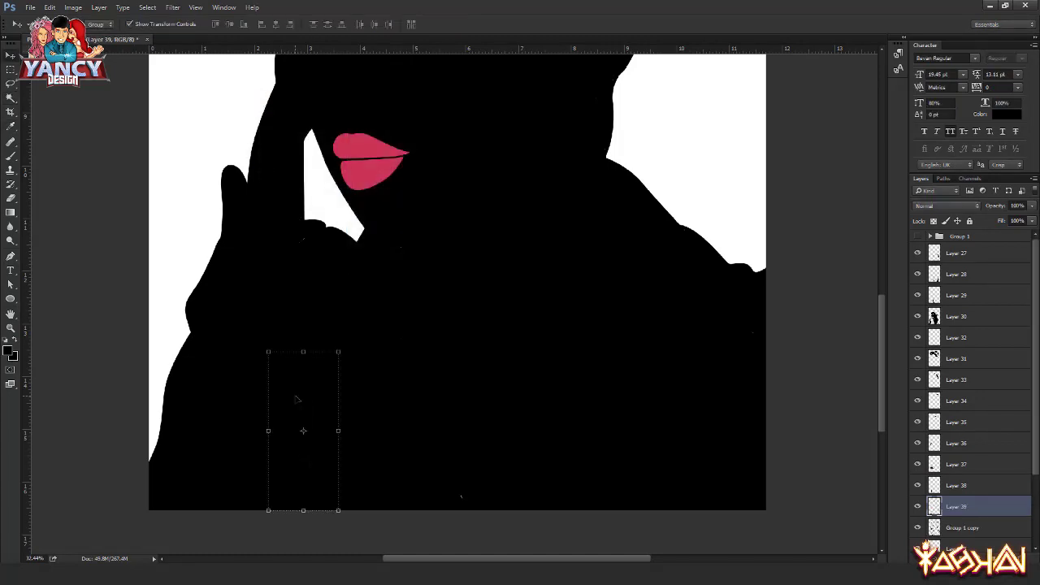
- Apply a Color Overlay in a light peach skin tone to the face, neck and hand layer
scroll(406, 511, down, 5)
scroll(232, 325, up, 5)
ctrl+click(435, 307)
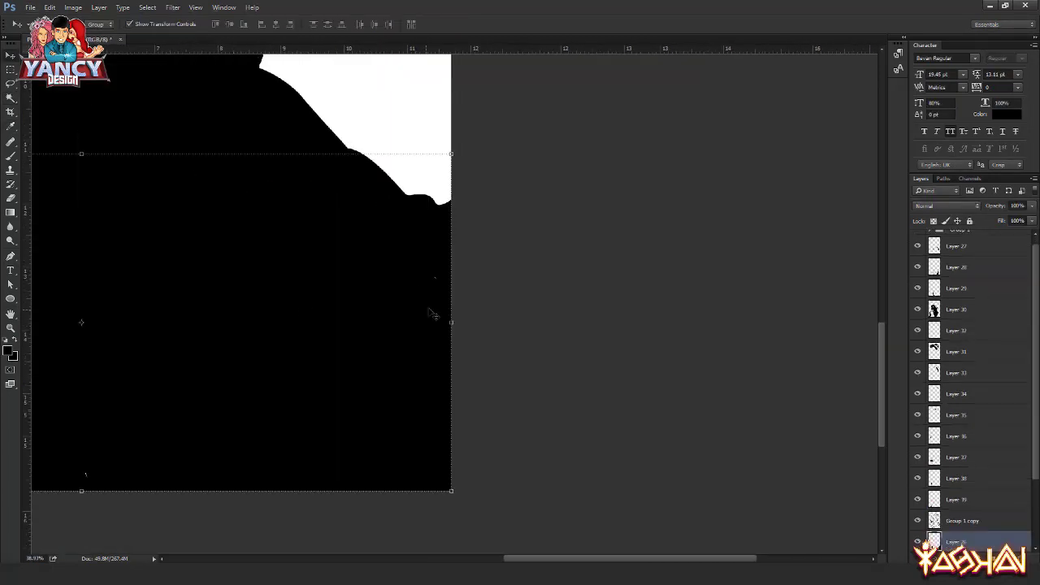
scroll(440, 310, down, 5)
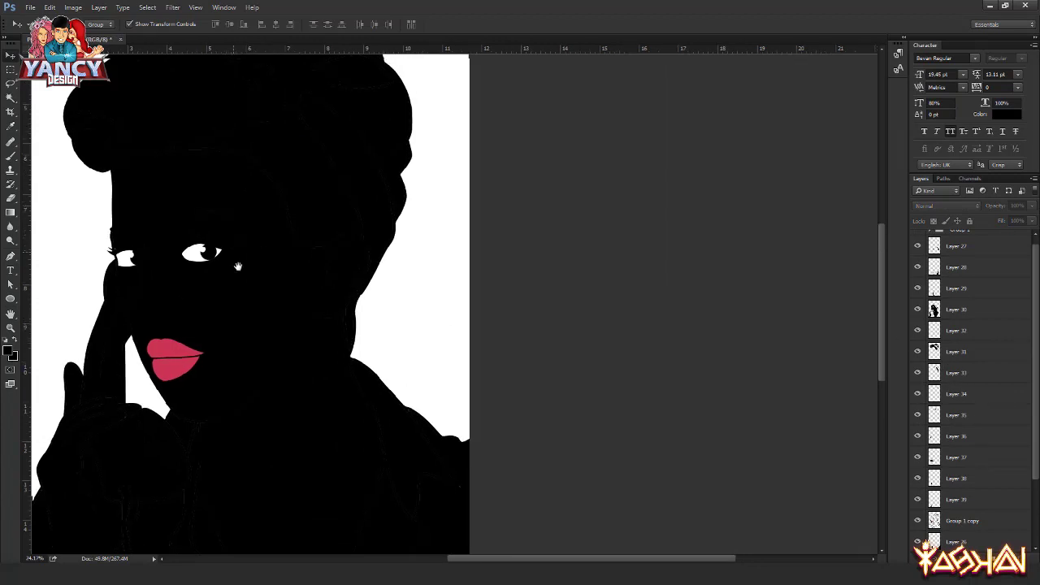
ctrl+click(228, 325)
double_click(987, 309)
click(594, 201)
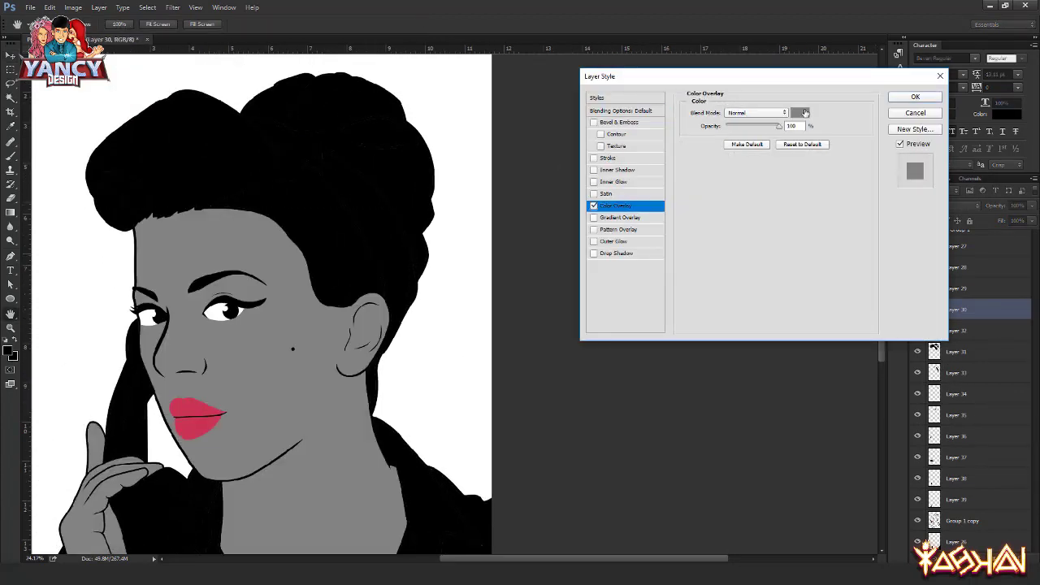
click(801, 112)
click(595, 201)
drag(520, 99, 503, 88)
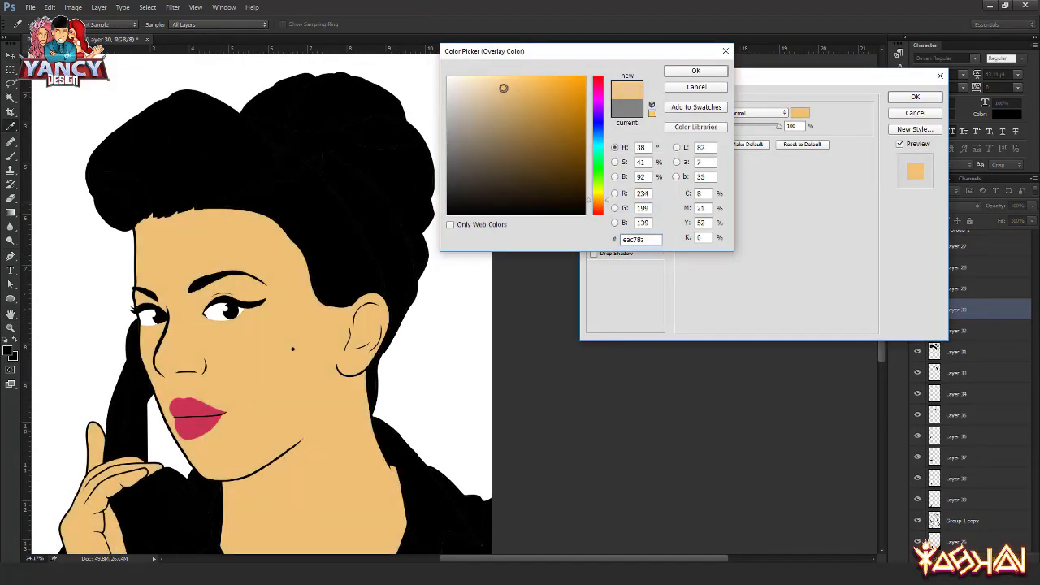
key(Return)
key(Return)
- Apply a dark red Color Overlay to the main jacket fill on Layer 26
scroll(455, 439, up, 3)
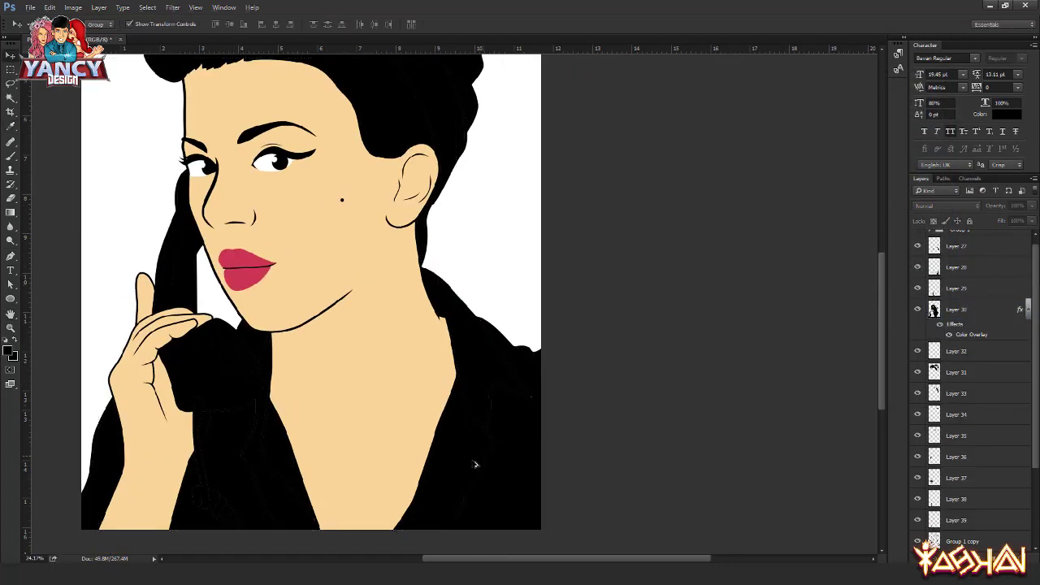
scroll(295, 411, up, 2)
drag(358, 82, 409, 226)
scroll(409, 226, down, 5)
scroll(976, 487, down, 1)
click(1029, 542)
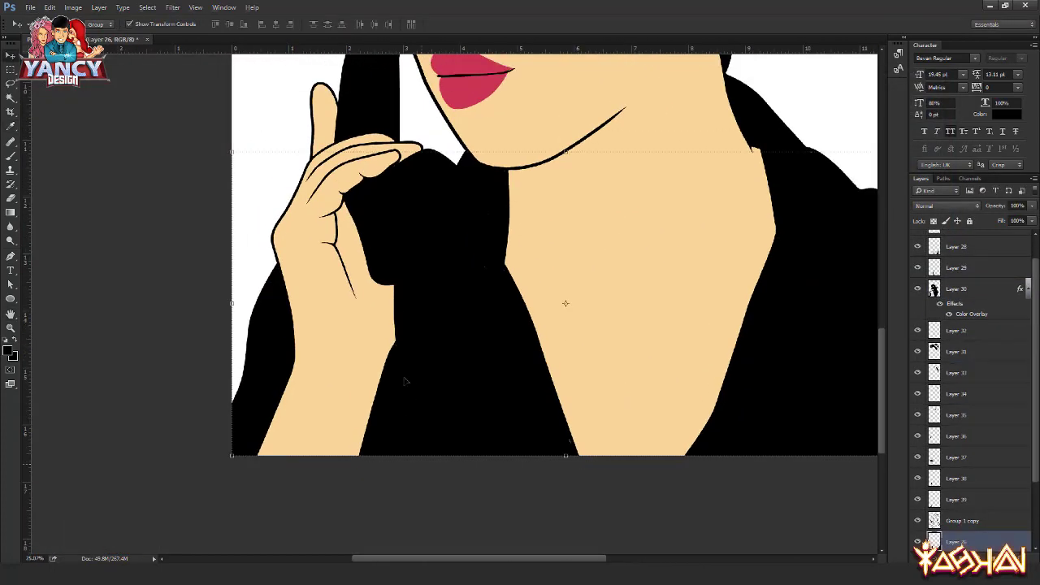
key(ctrl+minus)
key(ctrl+minus)
click(799, 111)
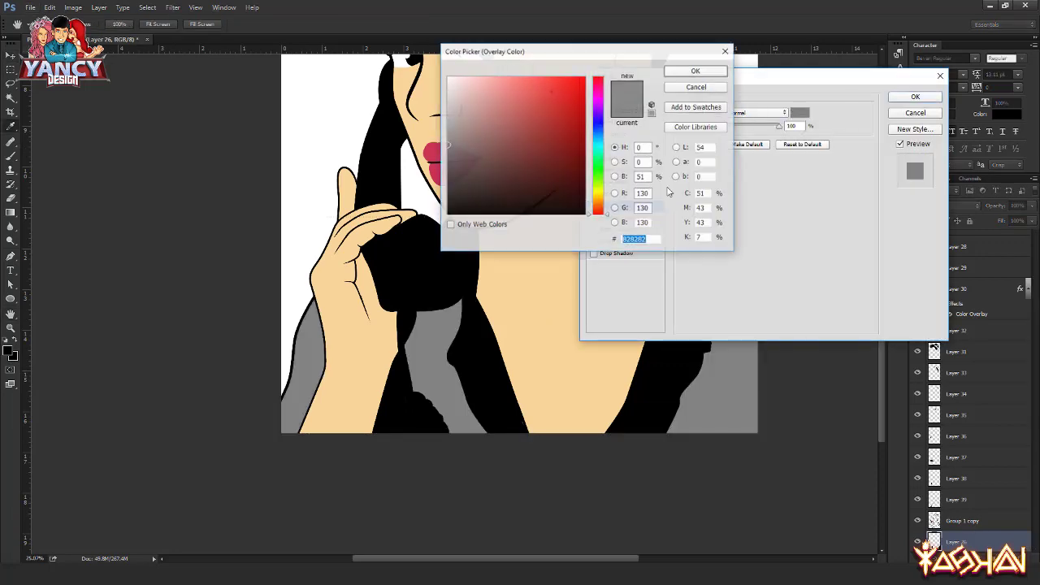
drag(560, 145, 577, 179)
key(Return)
key(Return)
scroll(333, 388, up, 5)
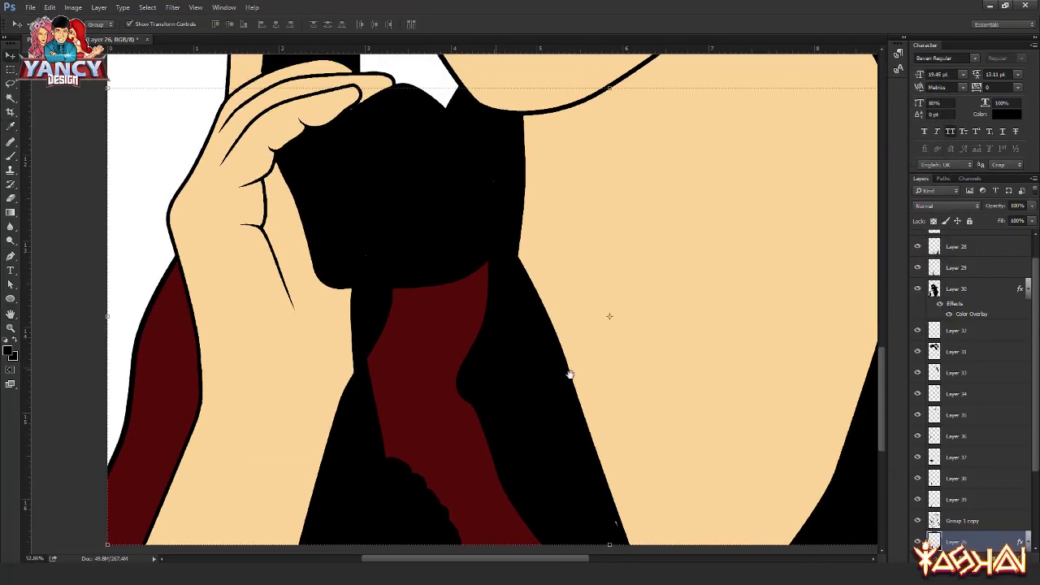
- Reduce the brush size and inspect the collar, wrist and lower jacket fills for gaps along the outlines
scroll(570, 374, up, 5)
drag(632, 287, 543, 216)
key(b)
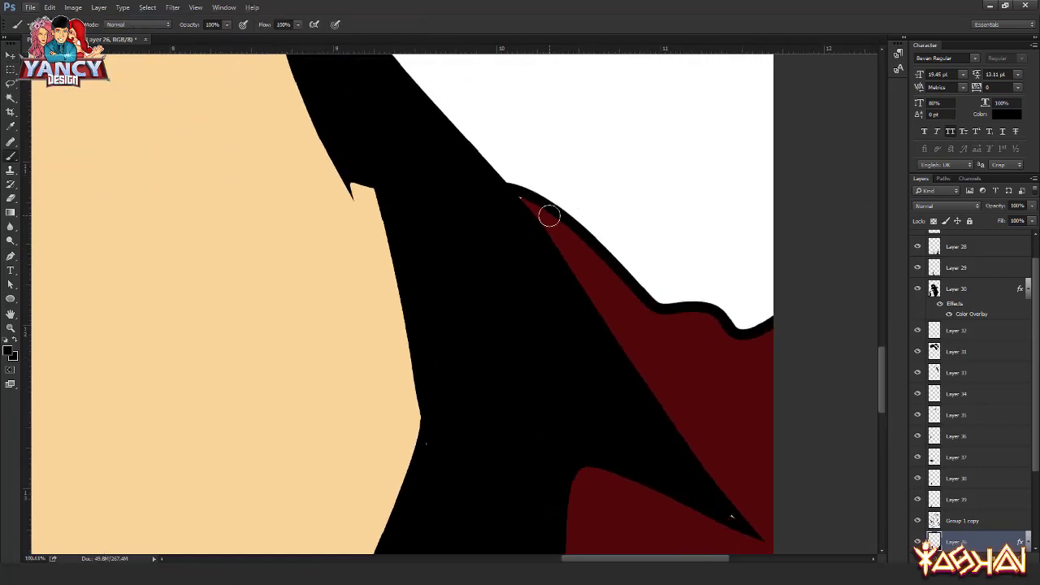
right_click(609, 203)
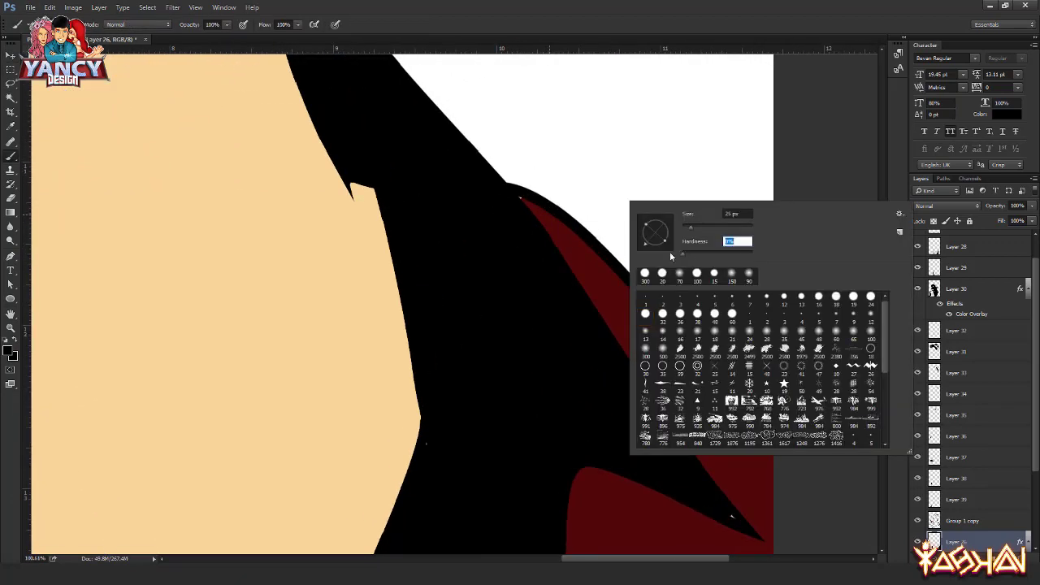
key(Return)
scroll(529, 205, down, 5)
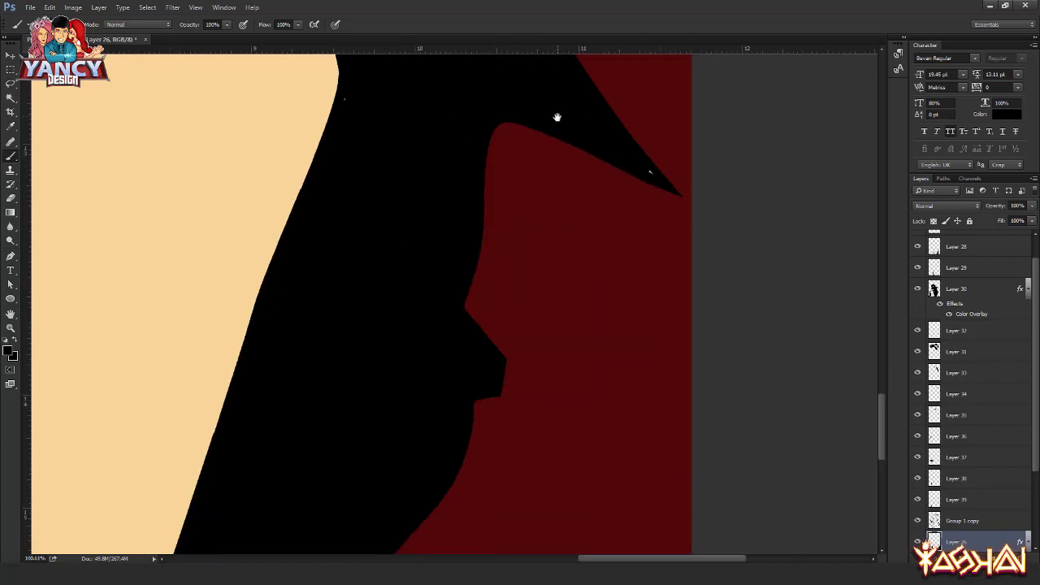
scroll(558, 114, left, 10)
scroll(506, 390, down, 5)
scroll(506, 390, left, 10)
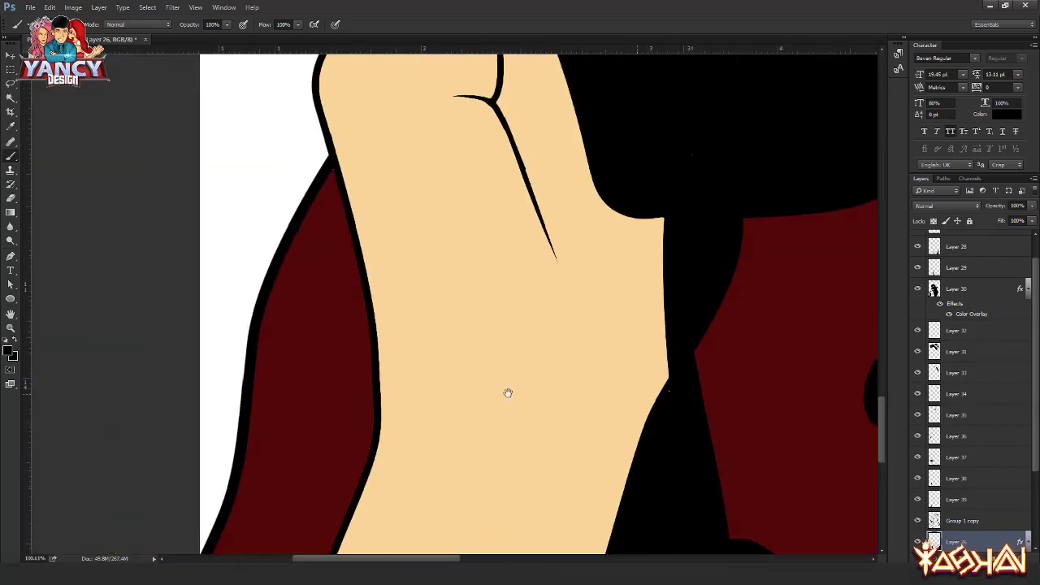
scroll(339, 133, down, 5)
scroll(341, 158, left, 2)
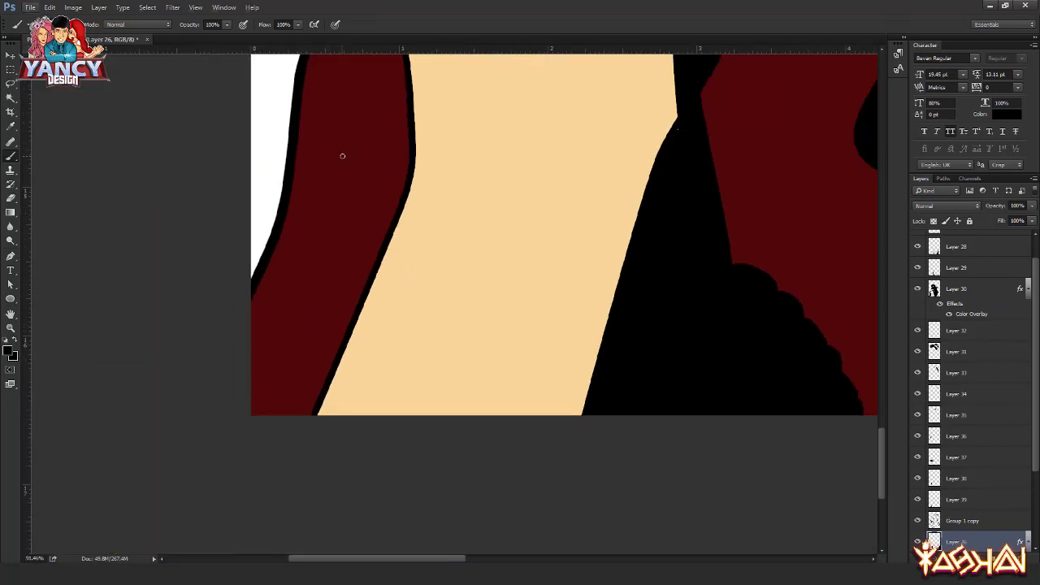
scroll(341, 158, down, 3)
- Apply a bright red Color Overlay to the telephone cord fill on Layer 38
key(v)
key(alt+v)
key(Escape)
ctrl+click(488, 348)
key(b)
scroll(465, 399, down, 2)
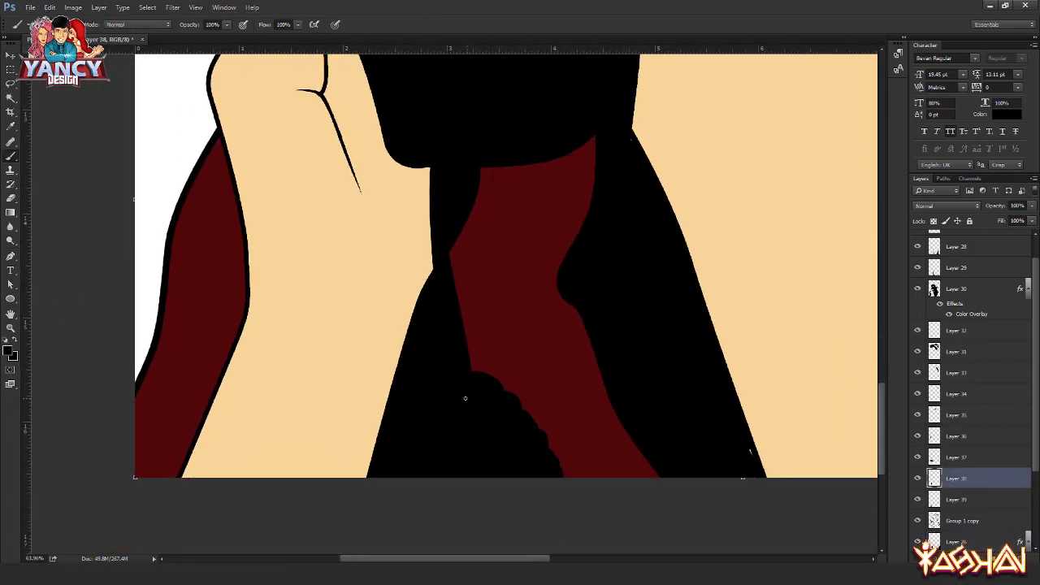
double_click(988, 479)
click(618, 203)
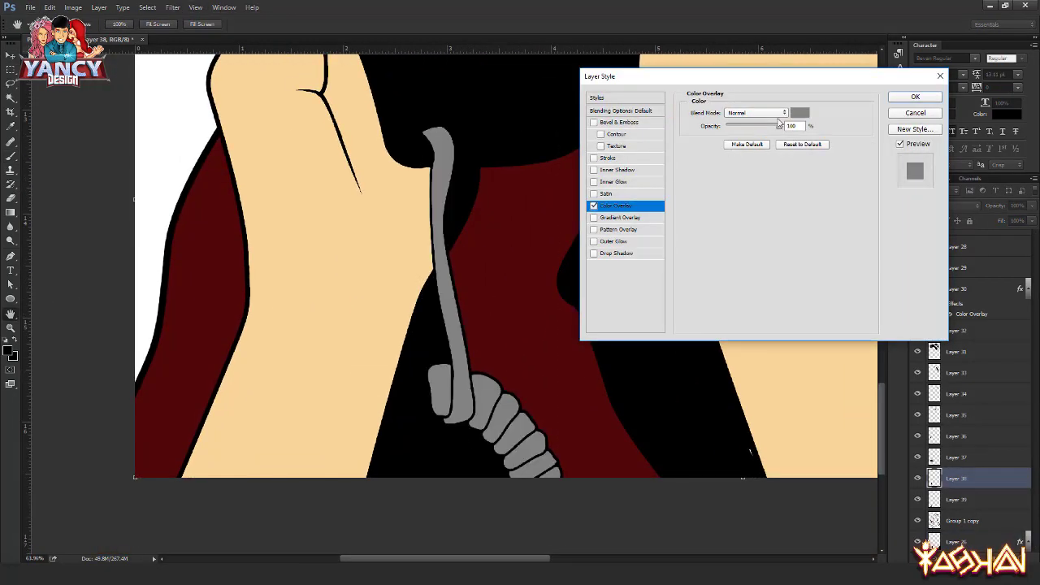
click(800, 112)
click(529, 315)
click(570, 135)
key(Return)
key(Return)
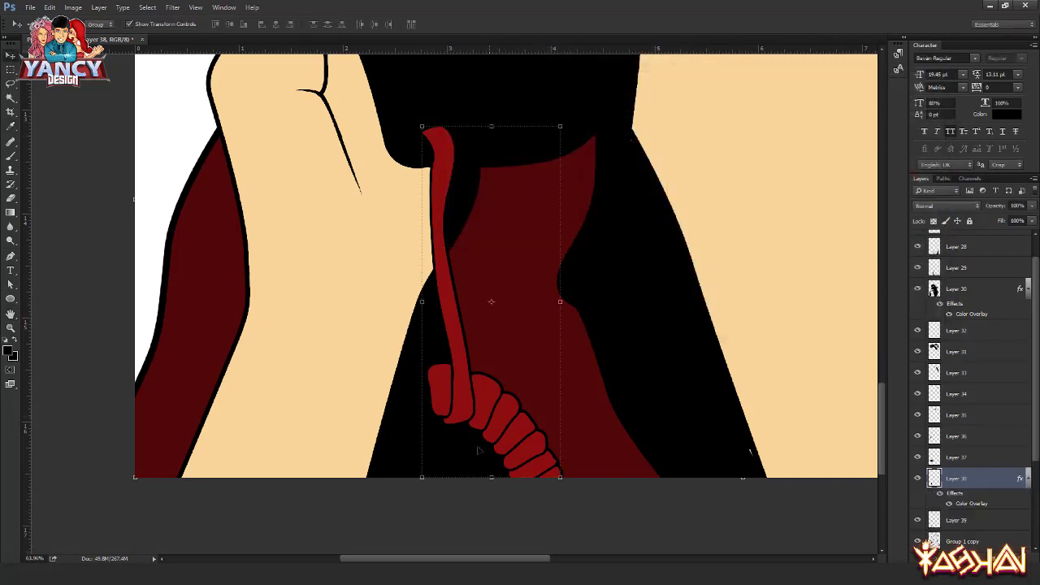
- Select the small gap between the cord and the jacket below the receiver and fill it with light peach skin tone on a new layer
key(alt+bracketleft)
scroll(430, 420, down, 3)
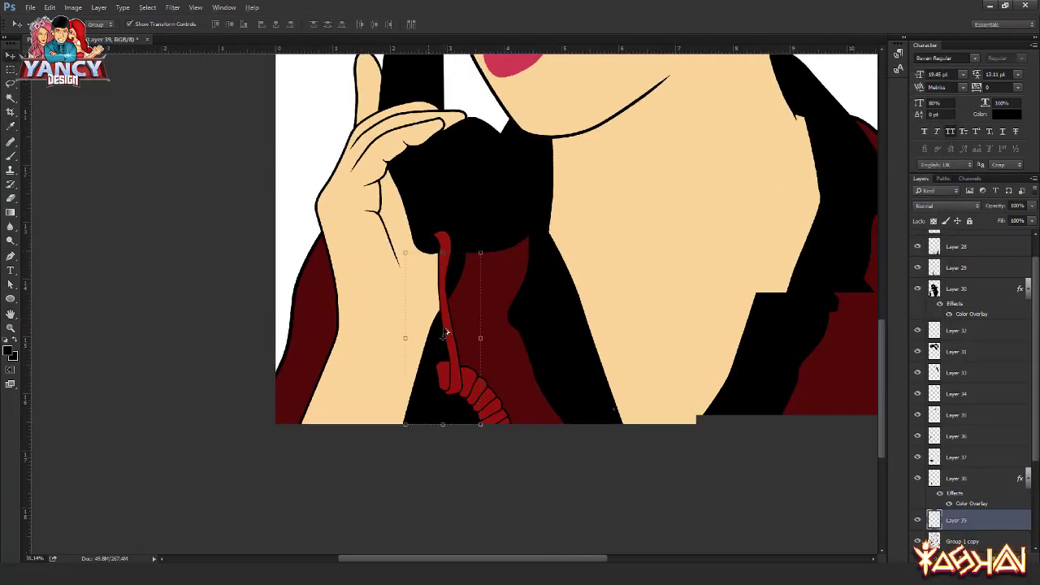
key(alt+bracketright)
key(ctrl+t)
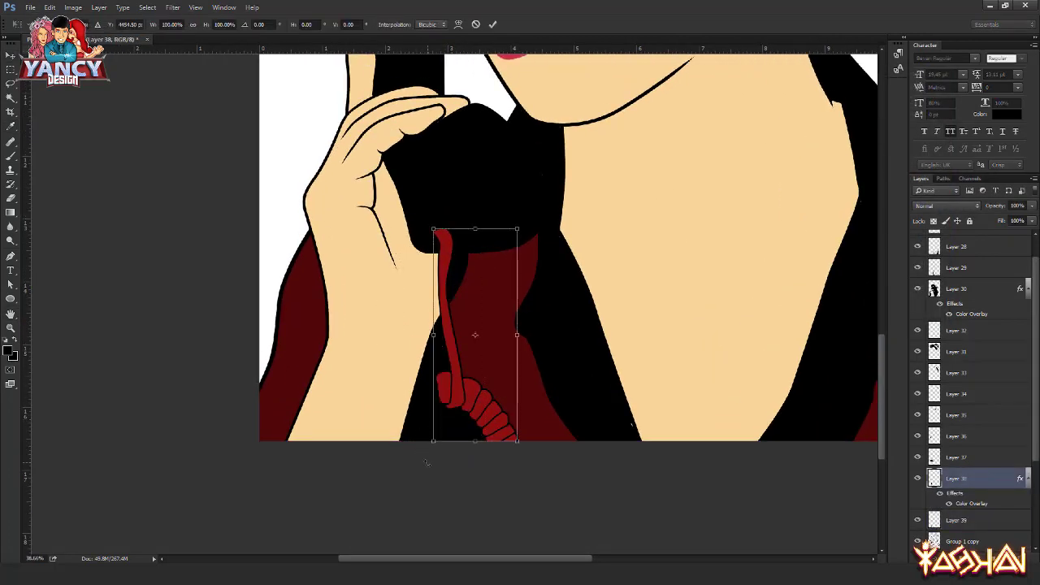
key(Escape)
key(alt+bracketleft)
key(w)
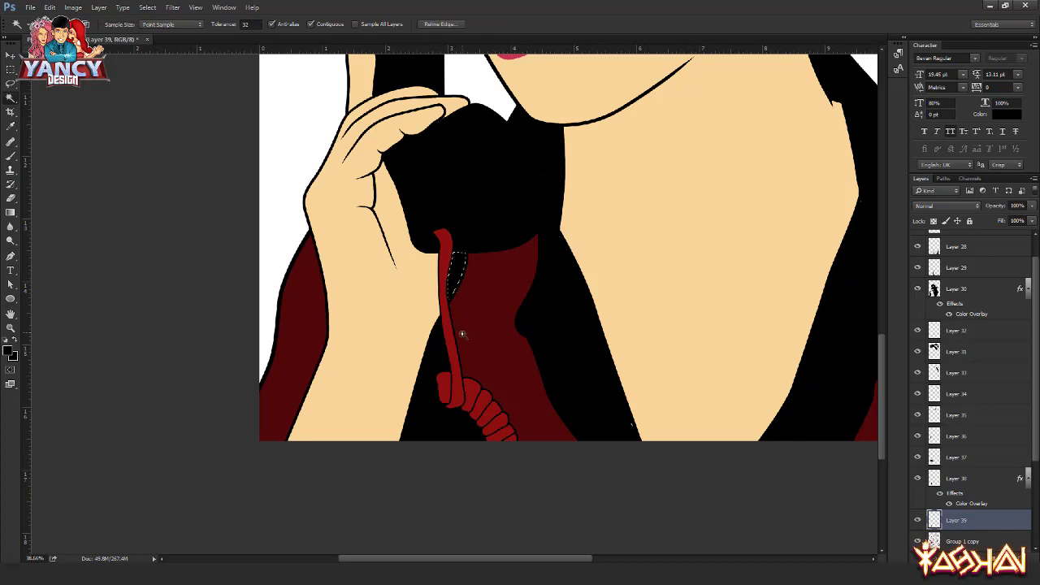
key(ctrl+shift+alt+n)
key(shift+F5)
key(Return)
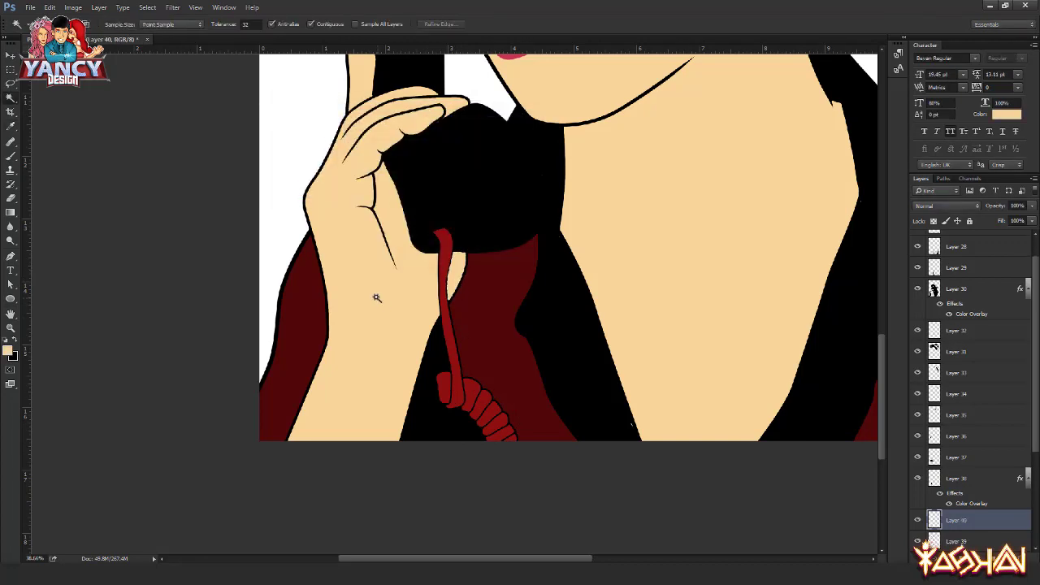
key(v)
- Apply a Color Overlay in the jacket's dark red to the fills around the telephone cord on Layer 39
scroll(428, 423, down, 2)
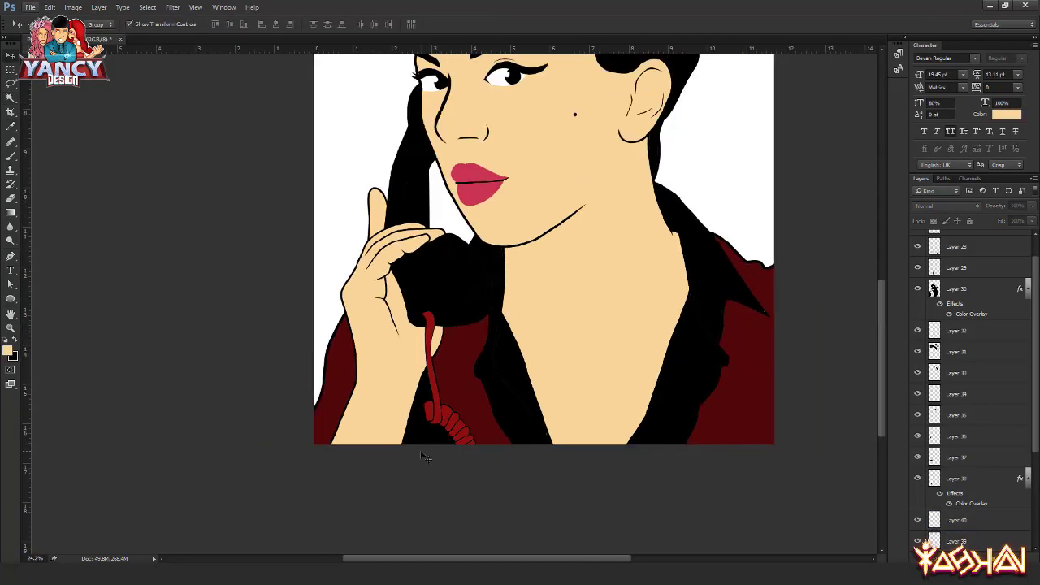
double_click(1005, 543)
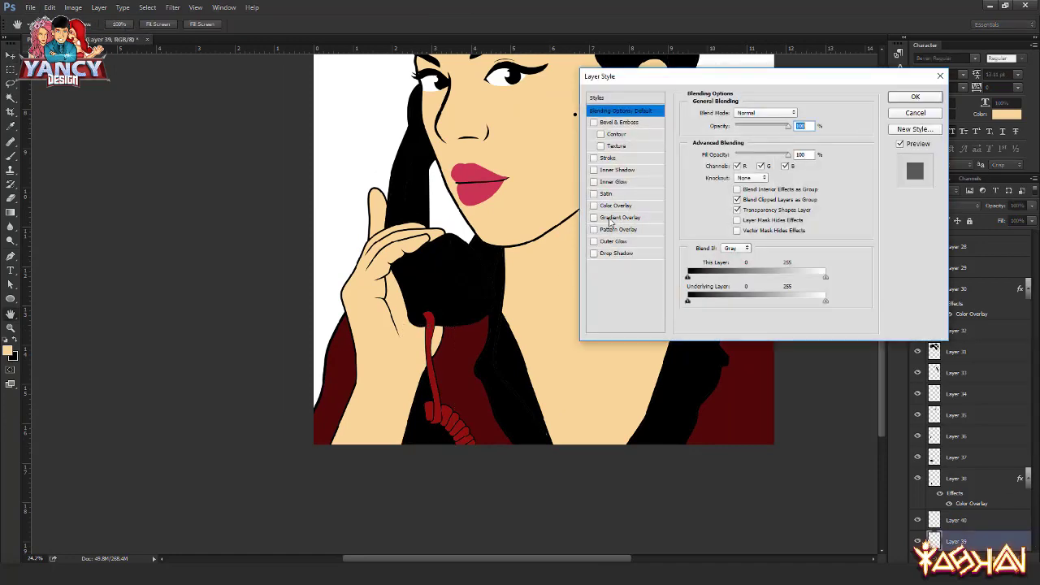
click(617, 201)
click(799, 112)
click(350, 356)
key(Return)
key(Return)
scroll(452, 309, up, 4)
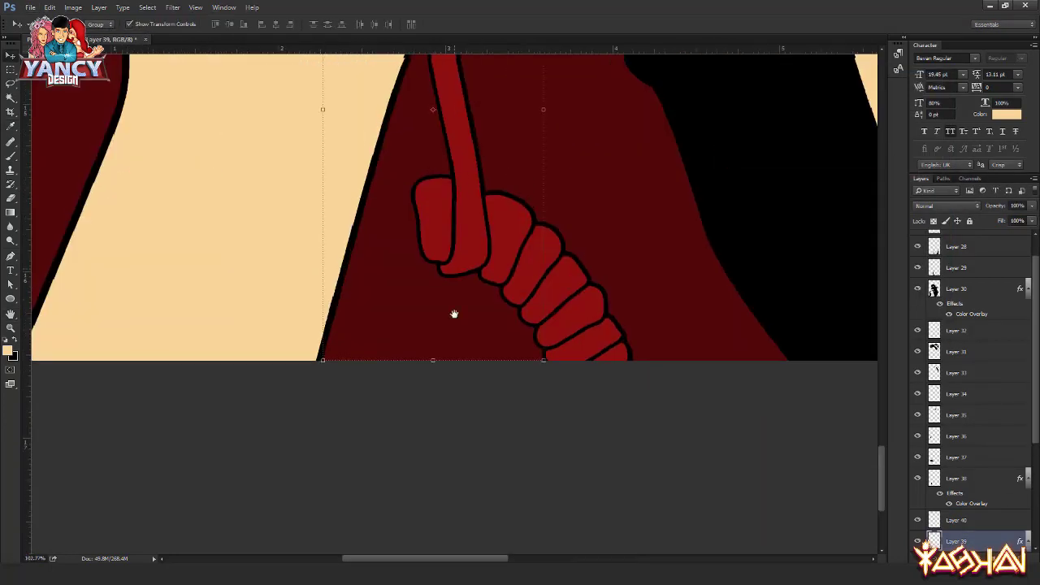
scroll(422, 189, down, 4)
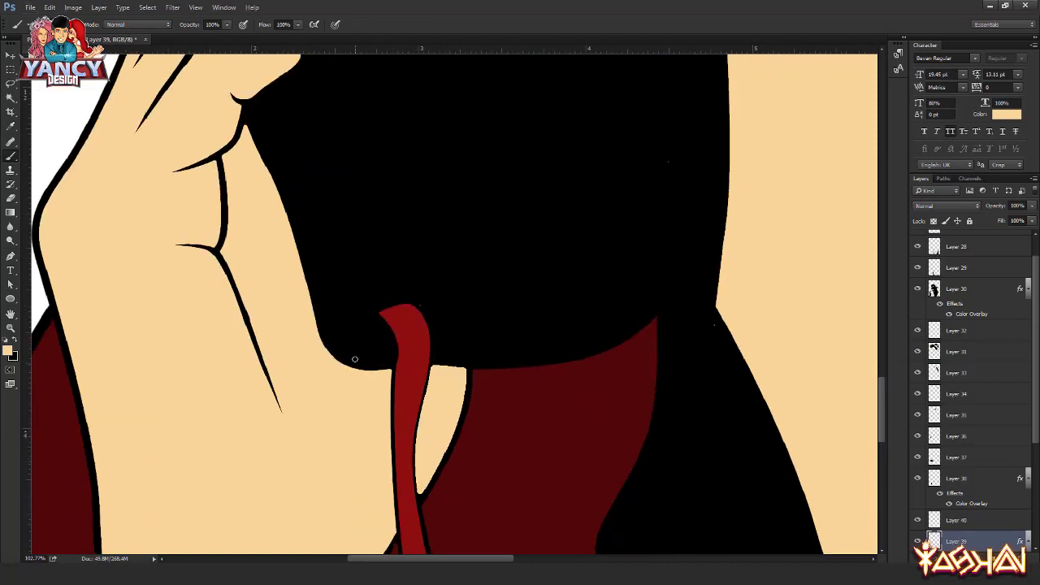
key(v)
scroll(434, 262, down, 4)
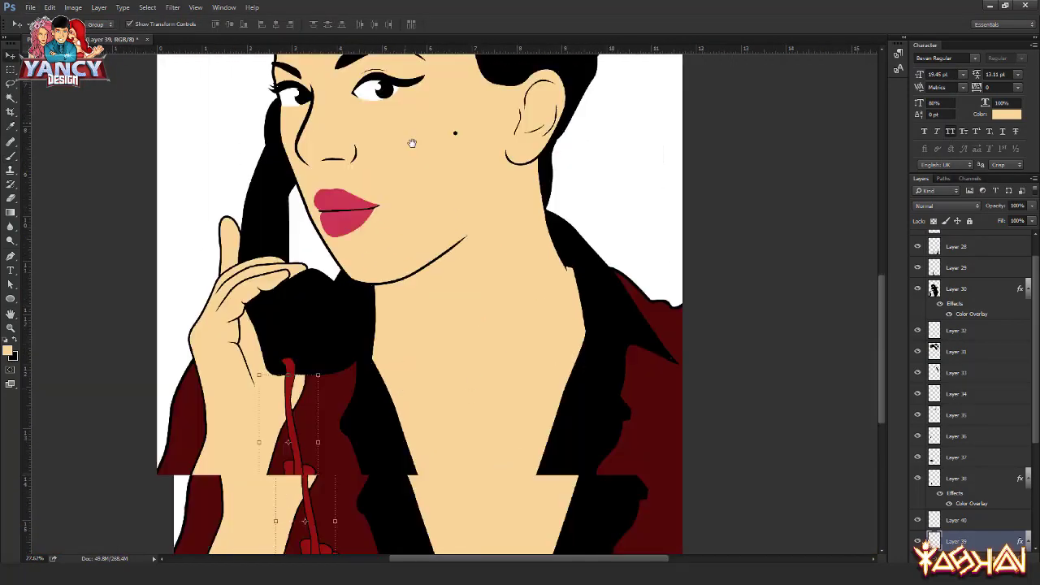
- Apply a Color Overlay in red 7d0d0d to the upper collar fill on Layer 27
click(598, 279)
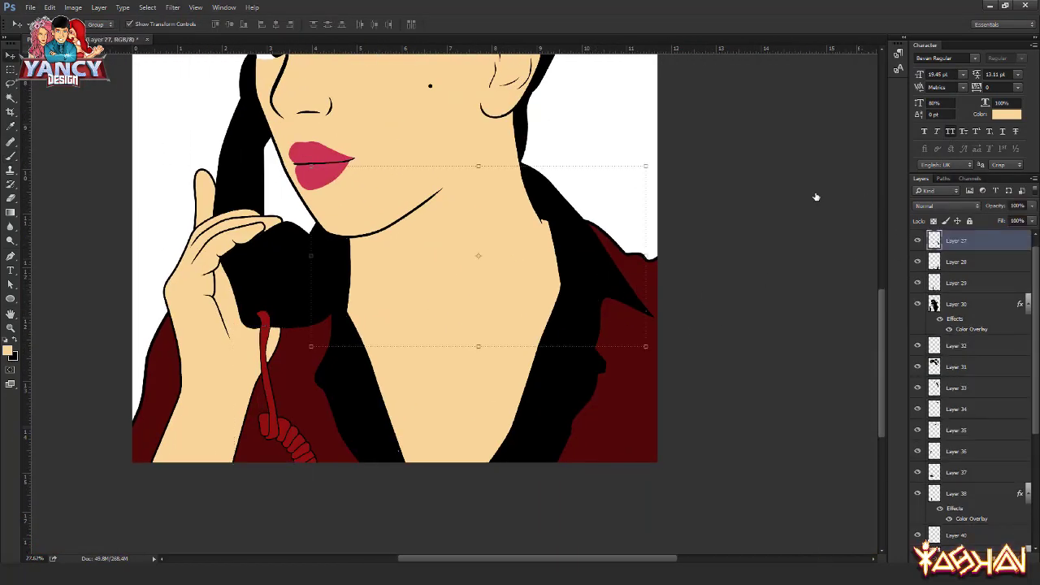
double_click(991, 240)
drag(755, 70, 929, 75)
click(919, 119)
drag(528, 47, 700, 69)
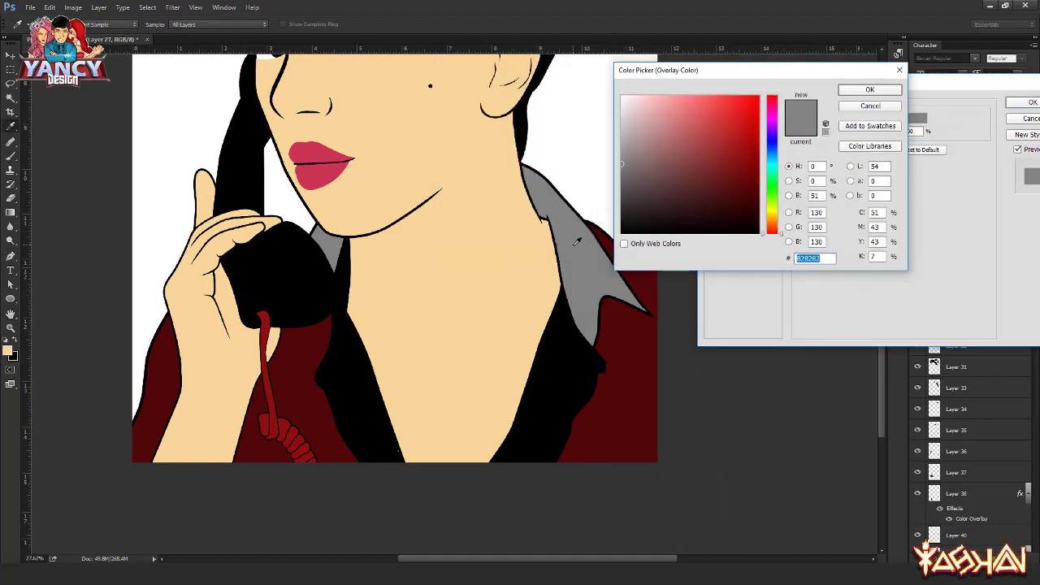
drag(576, 241, 622, 307)
drag(745, 198, 743, 167)
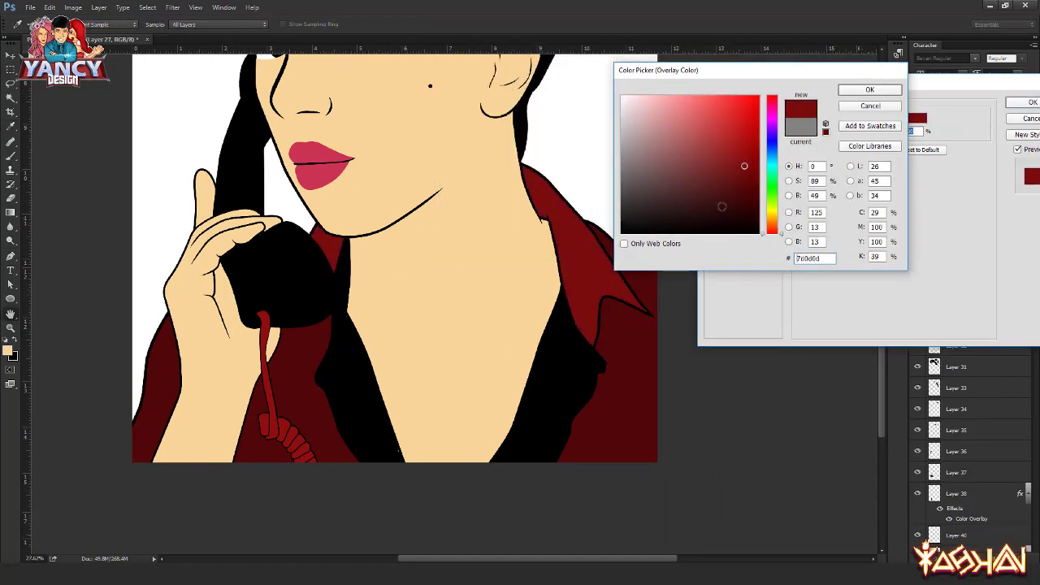
key(Return)
key(Return)
scroll(655, 321, up, 5)
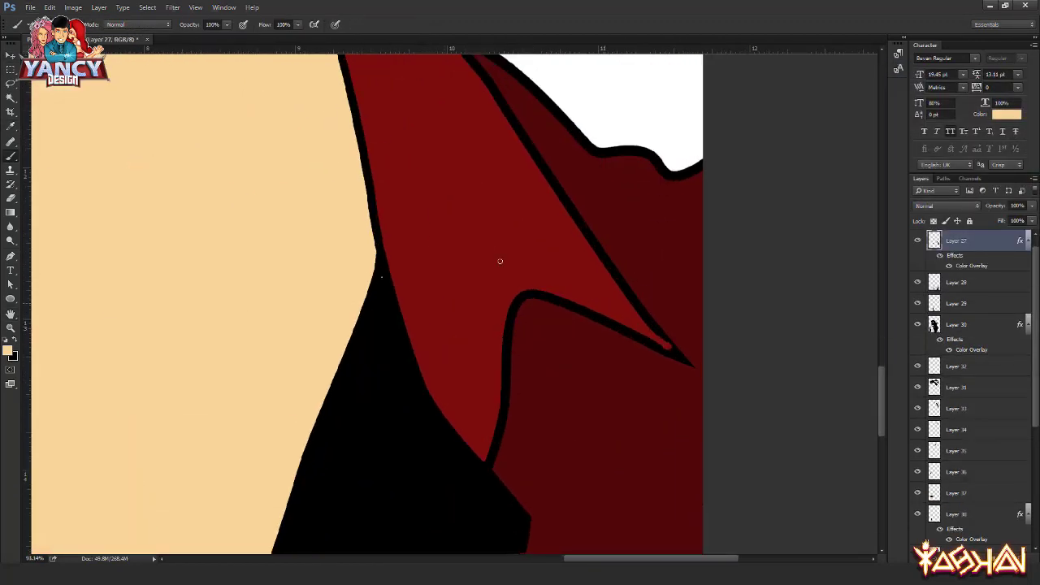
scroll(500, 261, down, 5)
key(v)
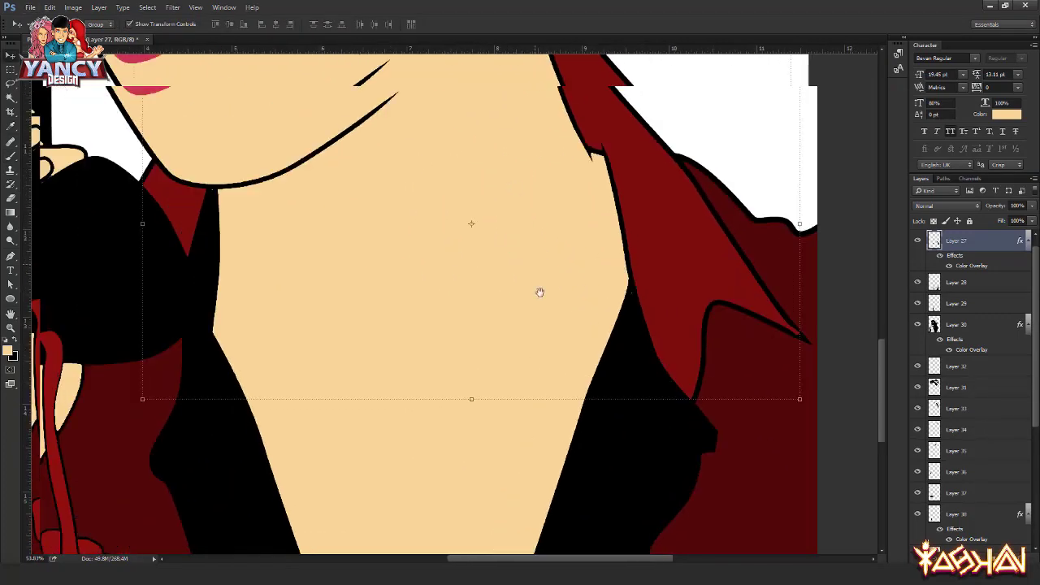
- Apply a Color Overlay in a brighter red than the upper collar to the lapel fills on Layer 28
drag(540, 292, 561, 212)
double_click(986, 283)
click(372, 231)
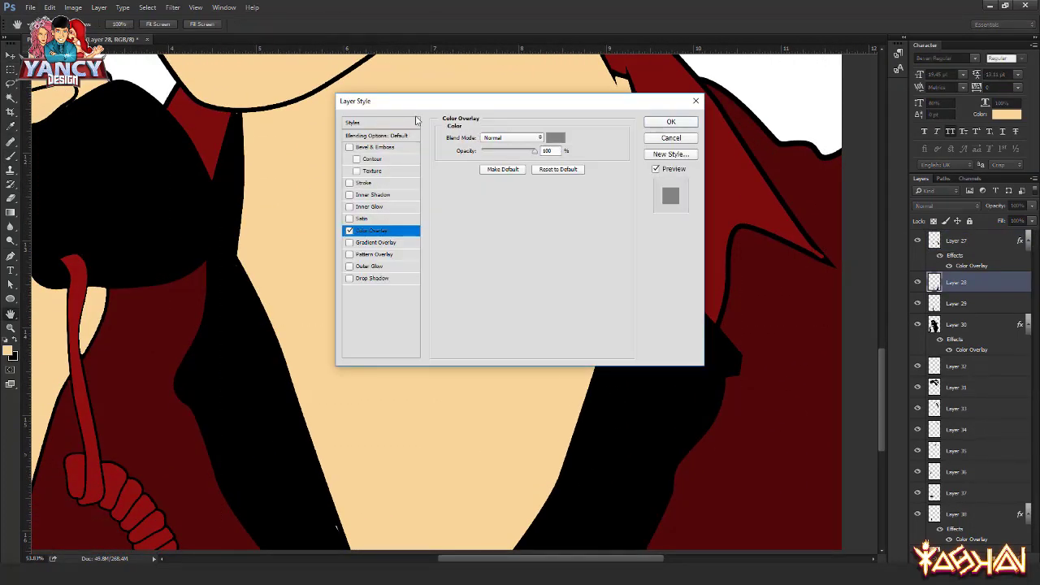
click(555, 138)
click(744, 166)
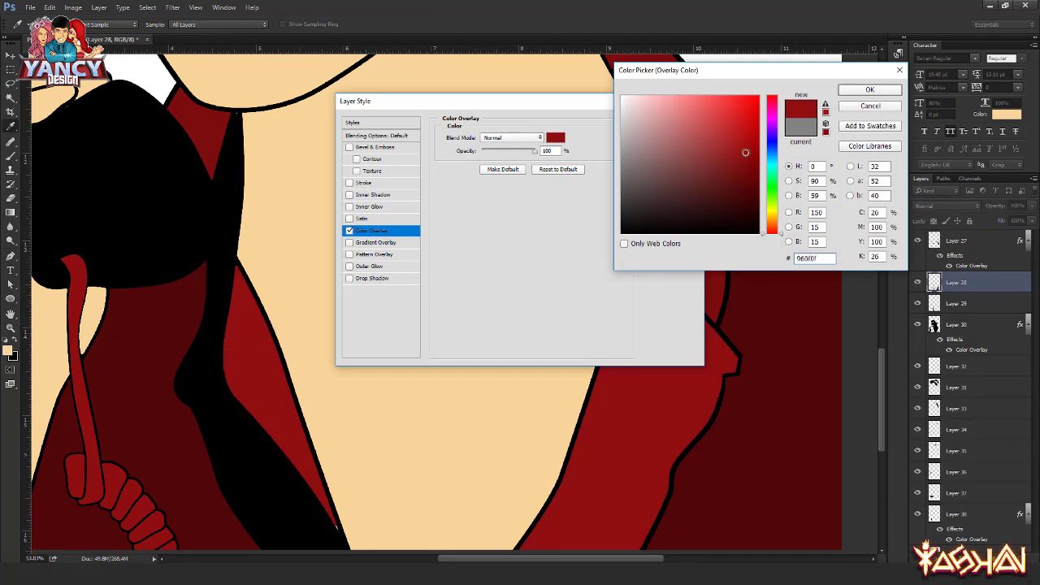
click(741, 186)
click(740, 163)
key(Return)
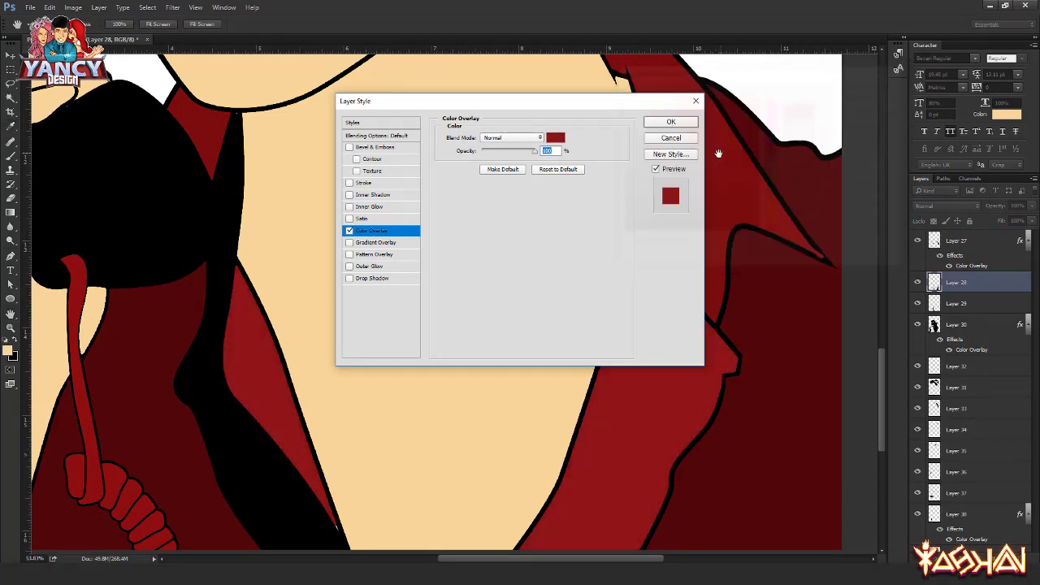
key(Return)
scroll(634, 230, down, 1)
scroll(704, 160, up, 2)
scroll(260, 200, left, 2)
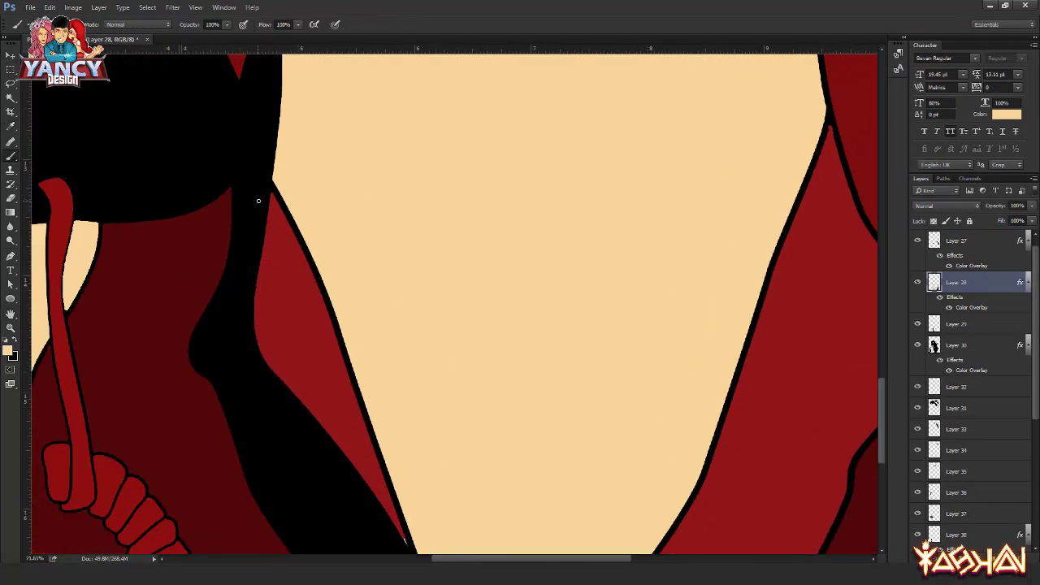
scroll(295, 353, down, 1)
drag(412, 91, 539, 362)
scroll(317, 349, down, 2)
key(v)
- Apply a dark red Color Overlay with Normal blend mode to the collar strip beside the receiver on Layer 29
ctrl+click(366, 456)
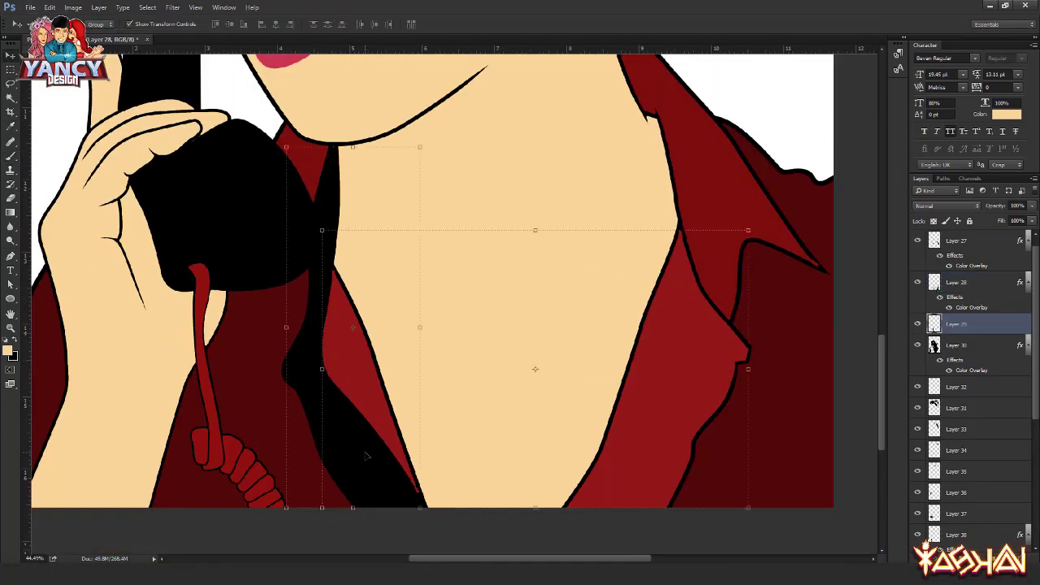
double_click(979, 324)
click(374, 228)
drag(407, 99, 599, 101)
click(703, 135)
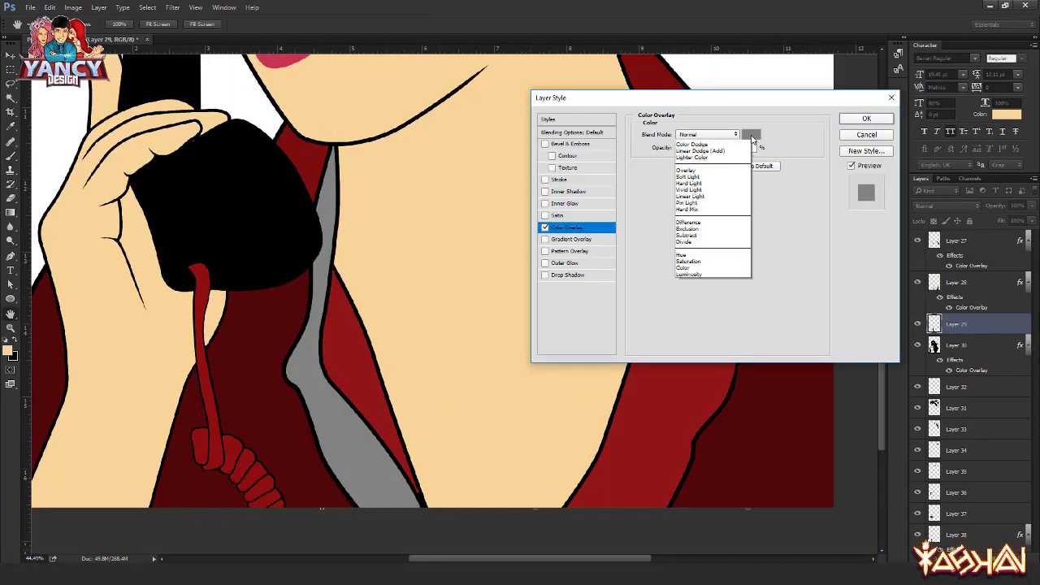
click(747, 135)
click(738, 155)
click(737, 170)
key(Return)
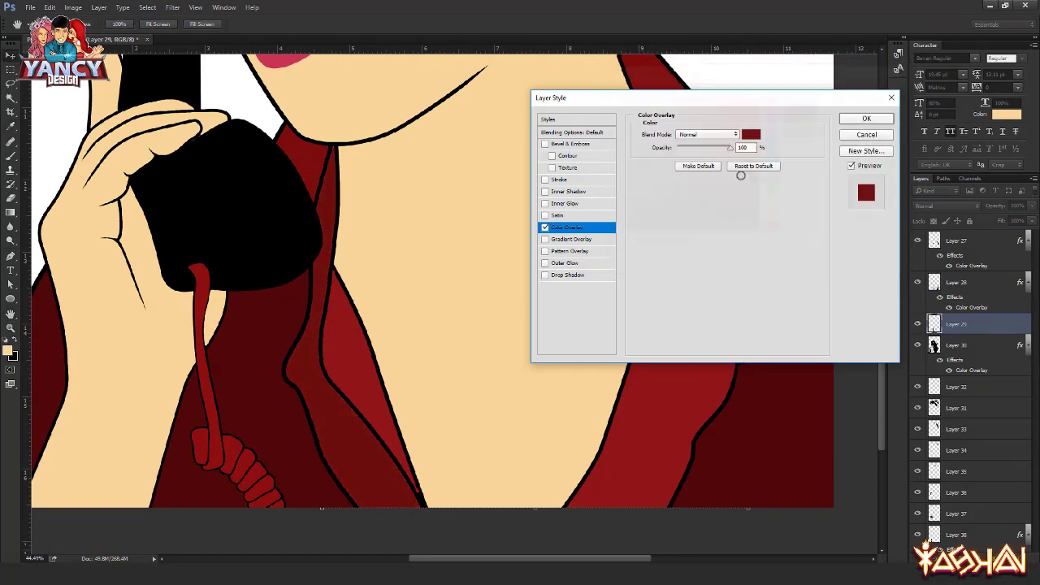
key(Return)
- Examine the collar edges and outlines between the receiver and the neck
key(b)
scroll(343, 142, up, 1)
scroll(329, 269, down, 6)
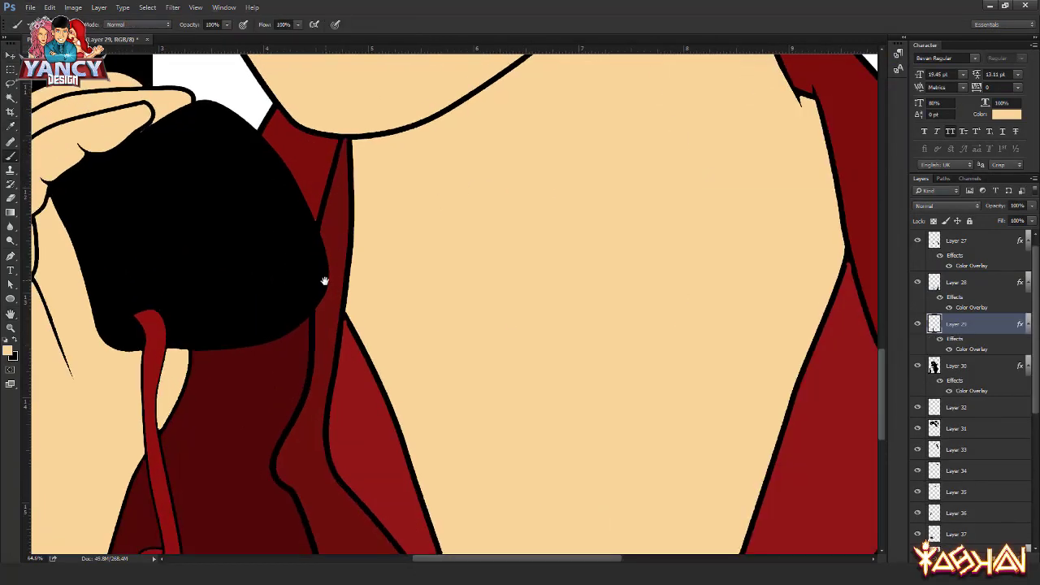
scroll(361, 186, up, 6)
scroll(367, 219, down, 2)
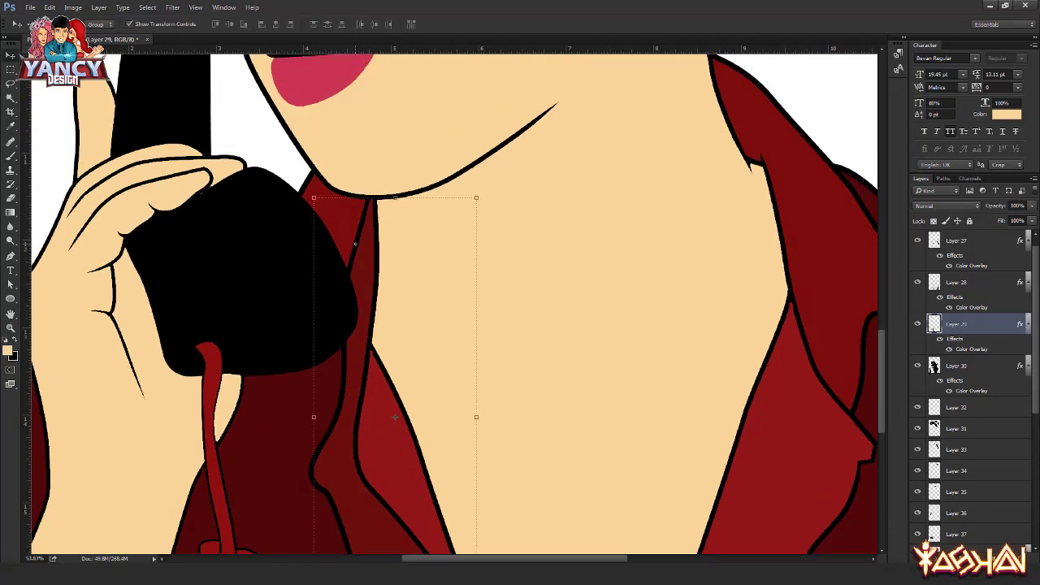
ctrl+click(343, 282)
scroll(343, 282, up, 2)
key(v)
scroll(349, 260, down, 3)
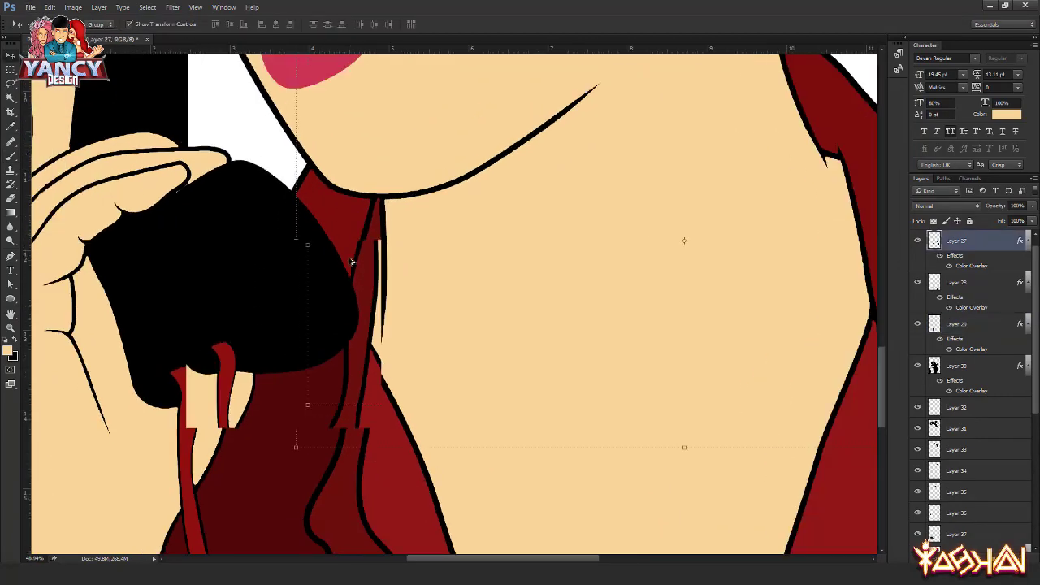
click(476, 186)
scroll(959, 406, down, 5)
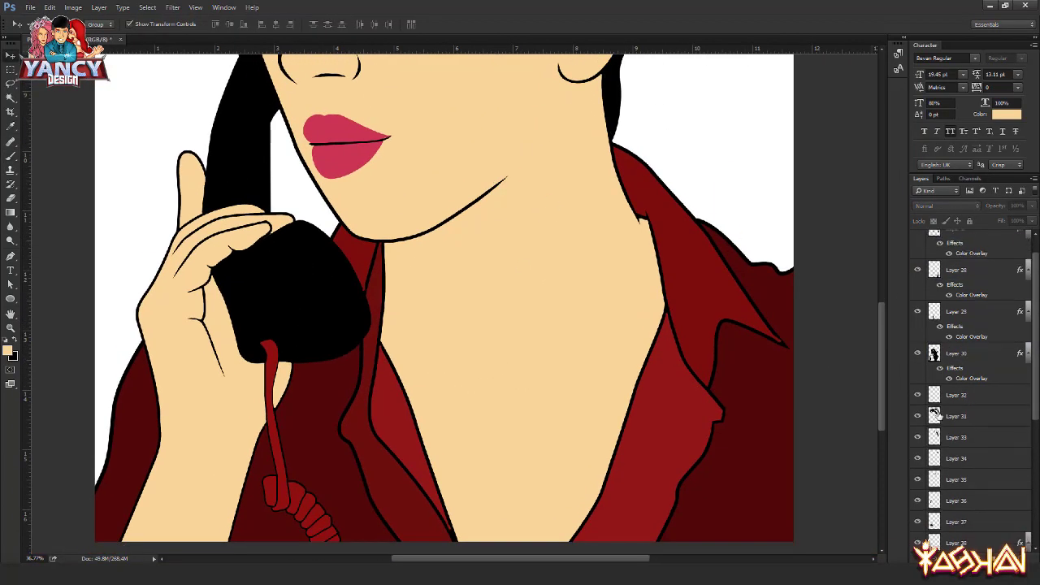
- Move the Group 1 copy line art layer to the top of the layer stack
click(936, 486)
key(ctrl+shift+bracketright)
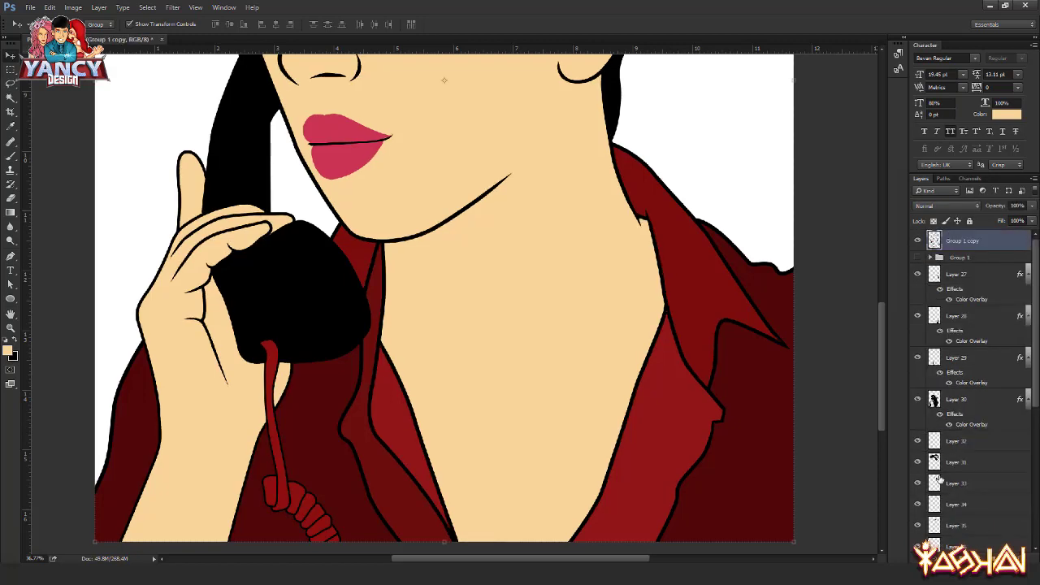
scroll(555, 262, down, 2)
scroll(389, 270, down, 1)
scroll(959, 390, down, 5)
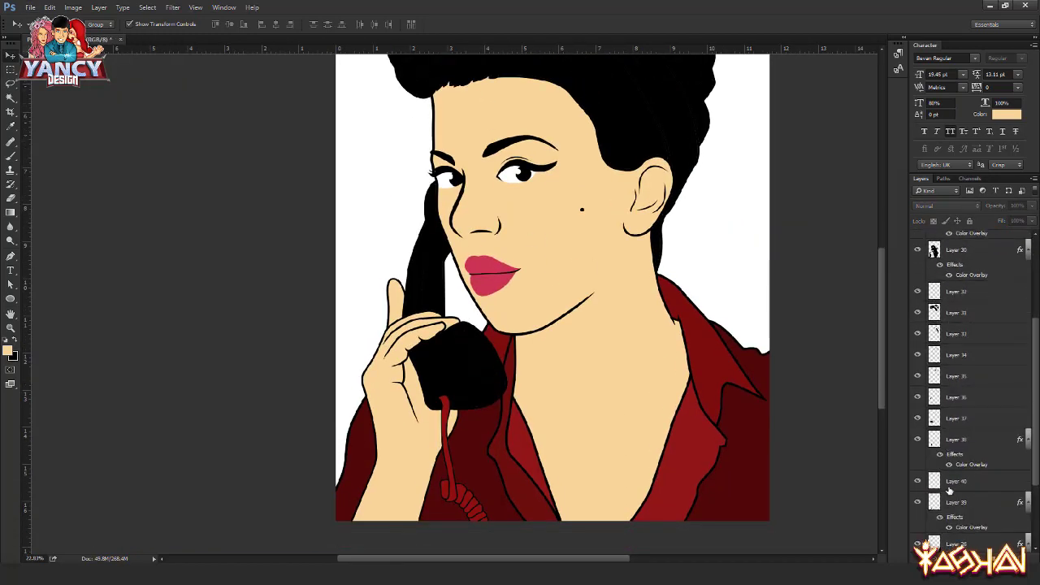
- Scale the Layer 0 copy reference photo to about 42% and place it at the canvas's upper-left corner
click(946, 521)
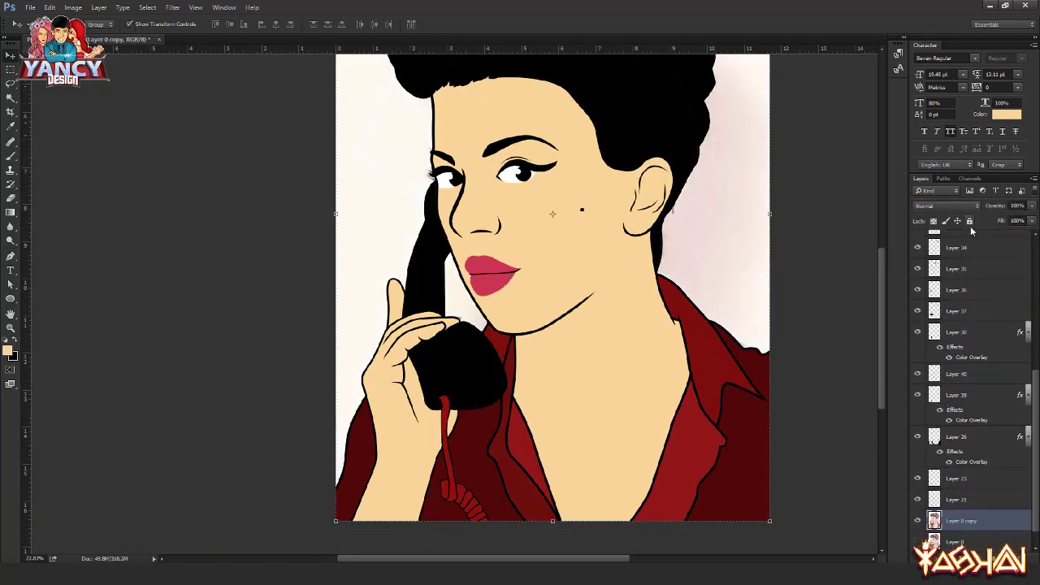
key(ctrl+0)
key(ctrl+t)
drag(599, 84, 355, 166)
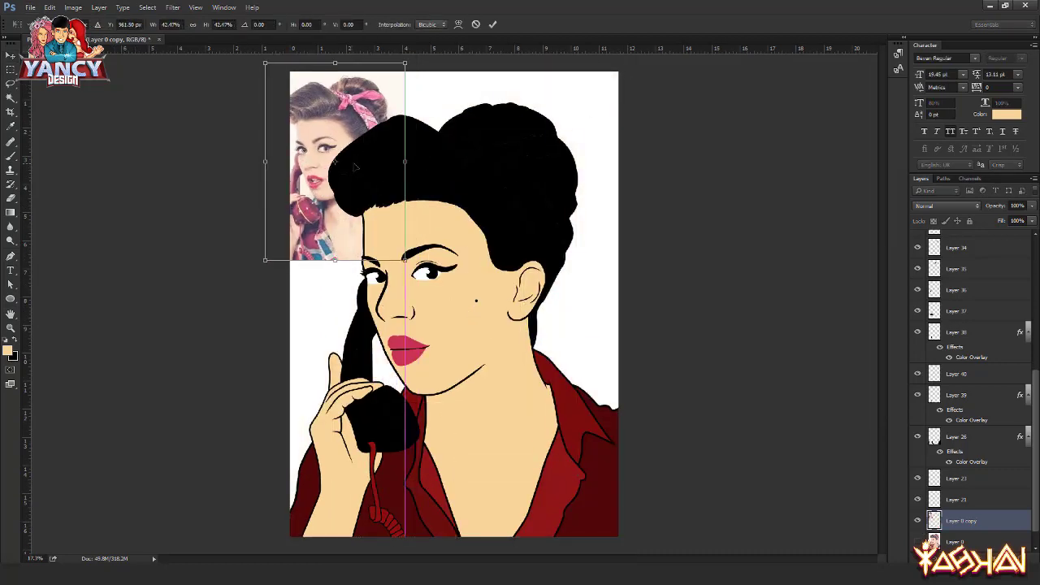
key(Return)
scroll(483, 279, up, 1)
scroll(482, 279, up, 2)
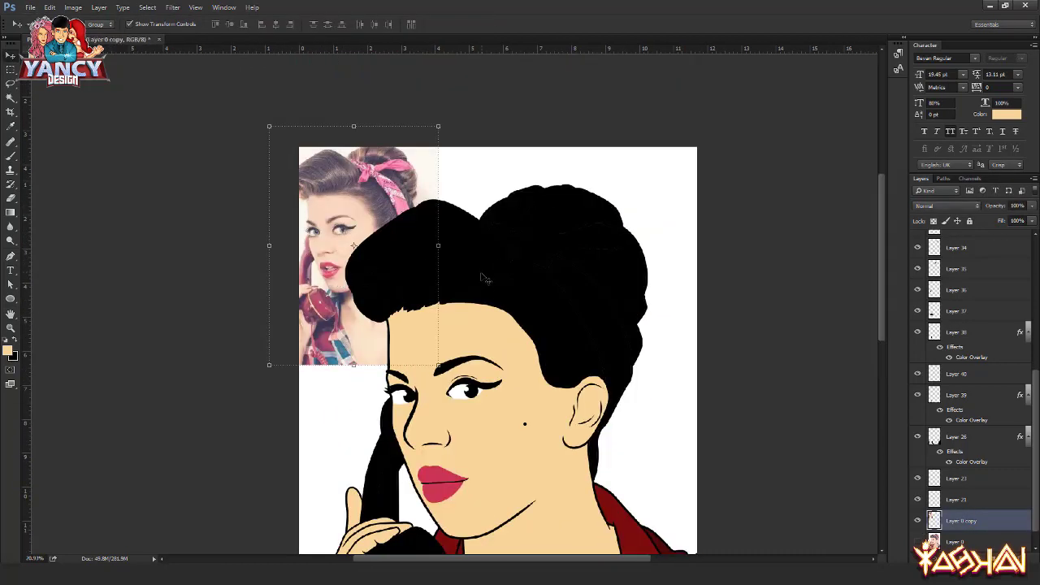
- Add a Color Overlay to the hair fill on Layer 31 and set it to brown, about 593320
ctrl+click(483, 279)
double_click(1000, 240)
click(569, 227)
click(768, 144)
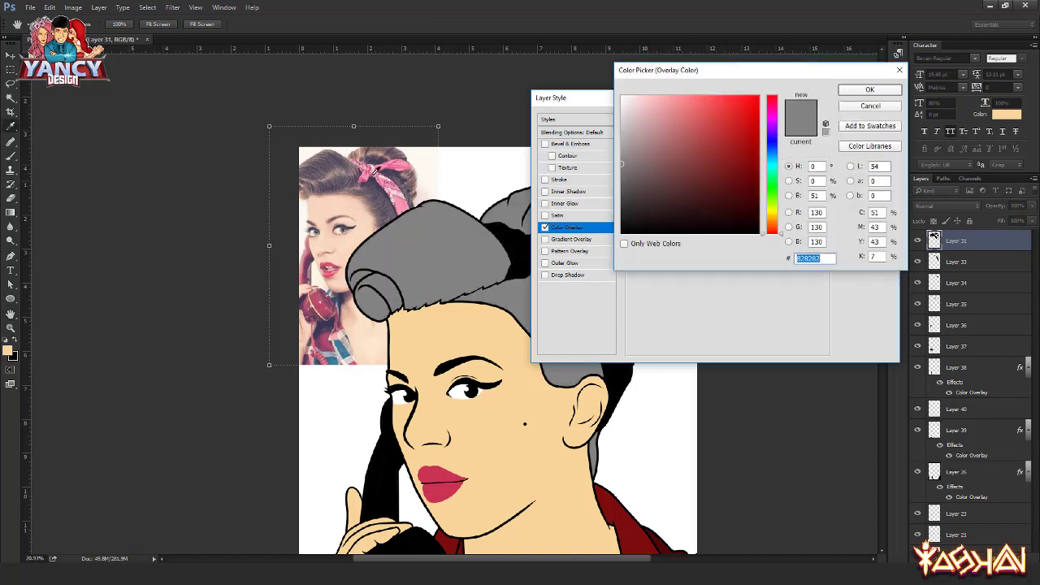
click(341, 169)
mouse_move(772, 230)
mouse_down()
mouse_move(772, 110)
mouse_move(772, 225)
mouse_up()
click(723, 164)
drag(723, 164, 714, 191)
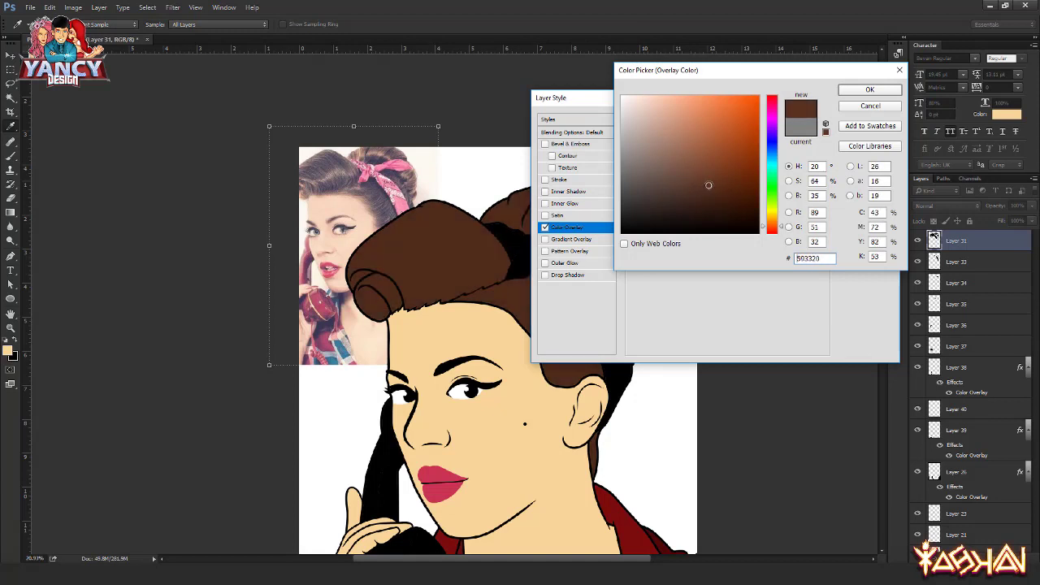
- Resample the hair overlay colour from the reference photo and adjust it to a darker brown
drag(382, 149, 455, 239)
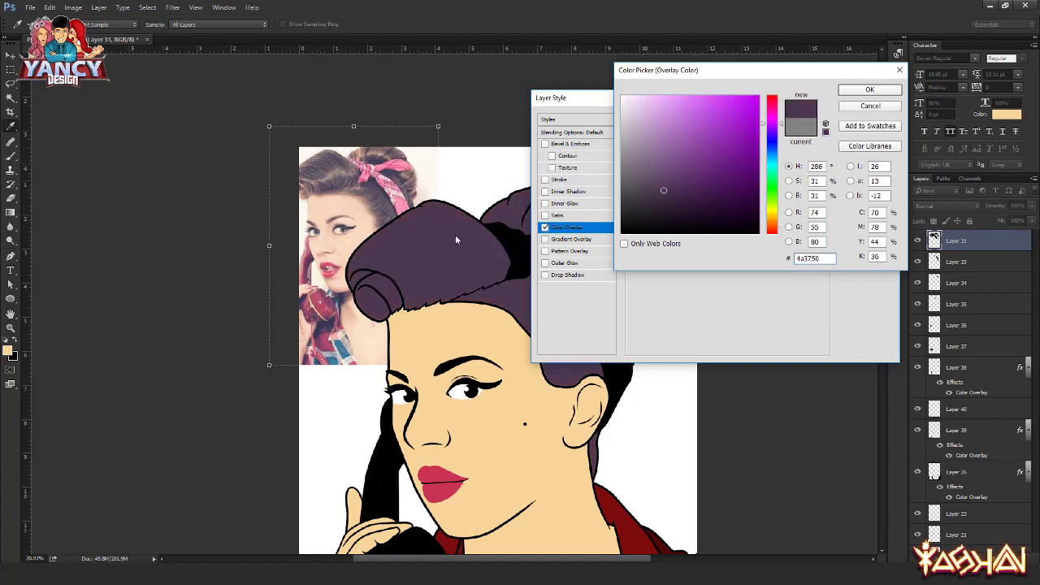
mouse_move(770, 230)
mouse_down()
mouse_move(771, 218)
mouse_move(771, 228)
mouse_up()
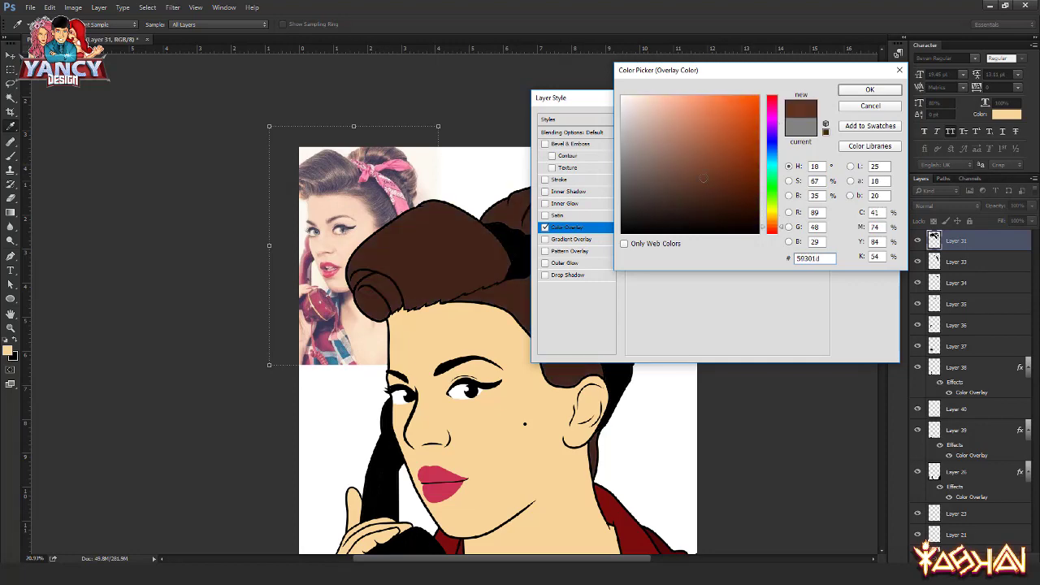
click(703, 186)
key(Return)
key(Return)
key(v)
- Apply a pink Color Overlay based on the reference headscarf to the scarf band on Layer 33
scroll(517, 291, up, 1)
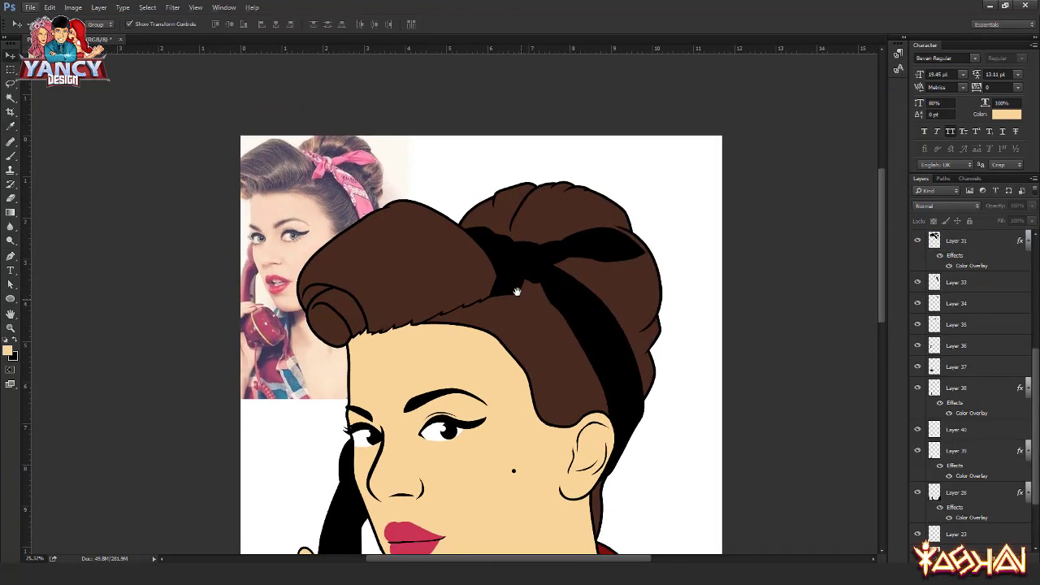
double_click(999, 282)
click(748, 135)
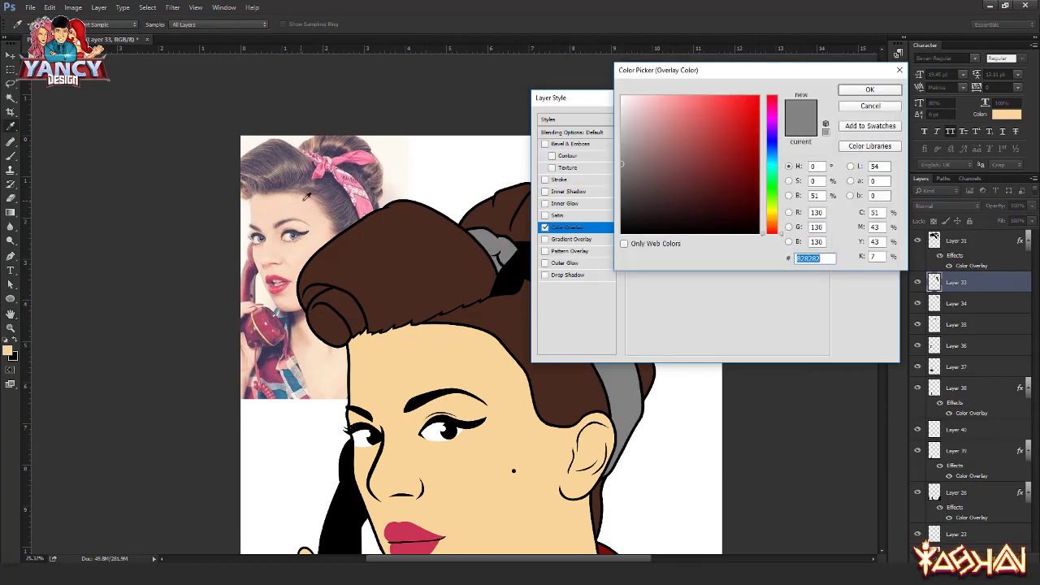
click(390, 193)
drag(690, 117, 727, 139)
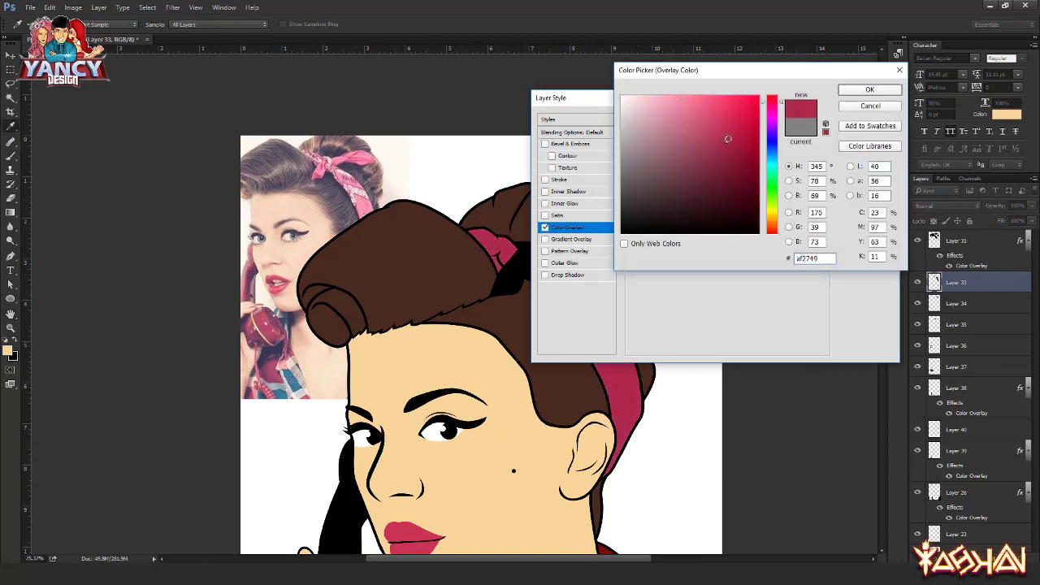
key(Return)
key(Return)
- Apply a Color Overlay in a darker pink than the band to the scarf's inner folds on Layer 34
click(983, 326)
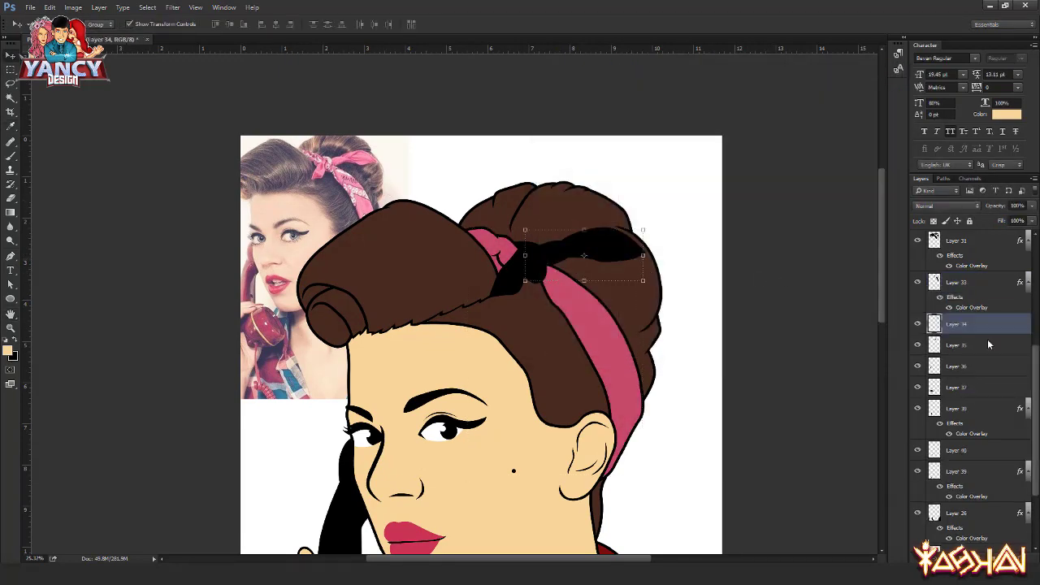
double_click(1000, 324)
click(687, 244)
click(866, 151)
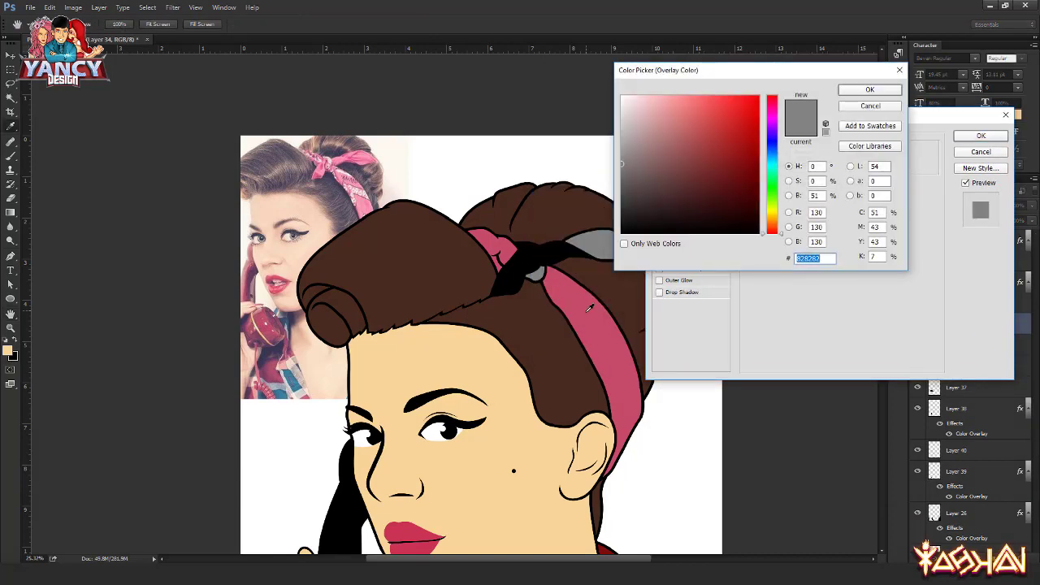
key(Return)
key(Return)
- Apply a Color Overlay in a lighter pink than the band to the scarf knot on Layer 35
key(alt+bracketleft)
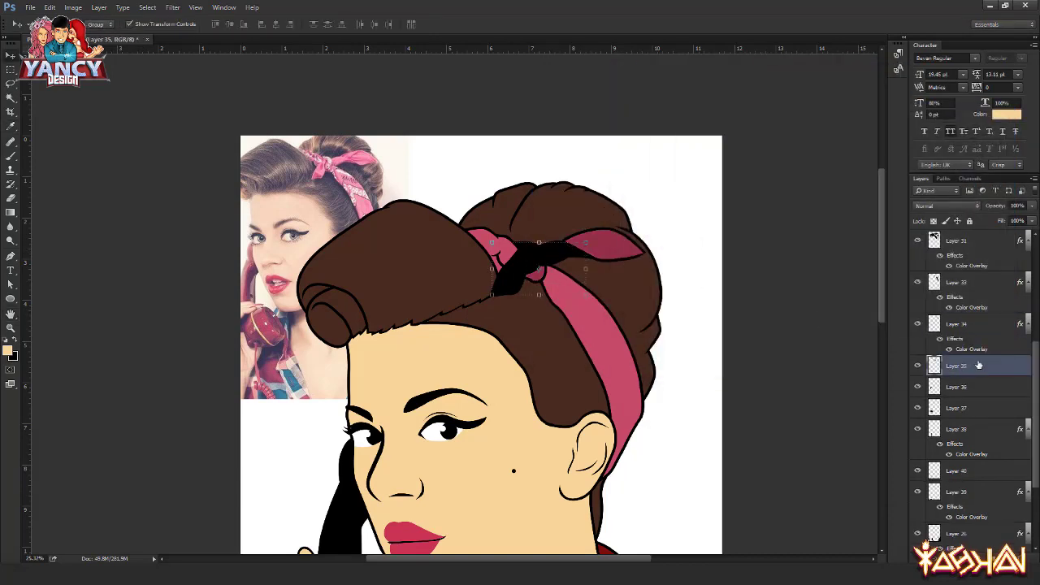
double_click(979, 366)
click(687, 242)
click(867, 151)
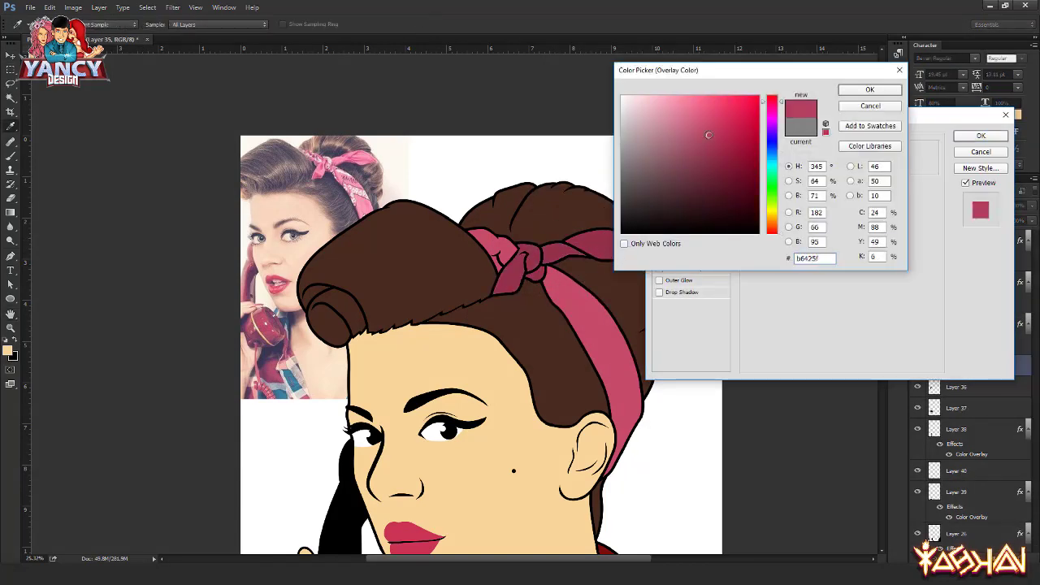
key(Return)
key(Return)
key(v)
- Apply a dark red Color Overlay based on the reference telephone to the receiver's mouthpiece on Layer 37
scroll(765, 348, down, 5)
scroll(765, 348, left, 5)
key(alt+bracketleft)
key(alt+bracketleft)
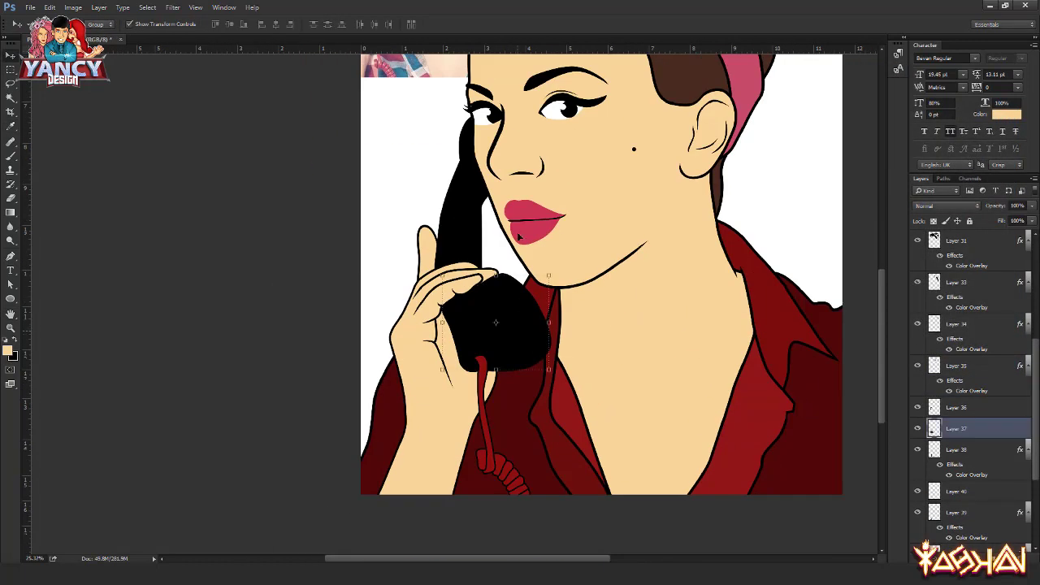
double_click(979, 428)
click(686, 242)
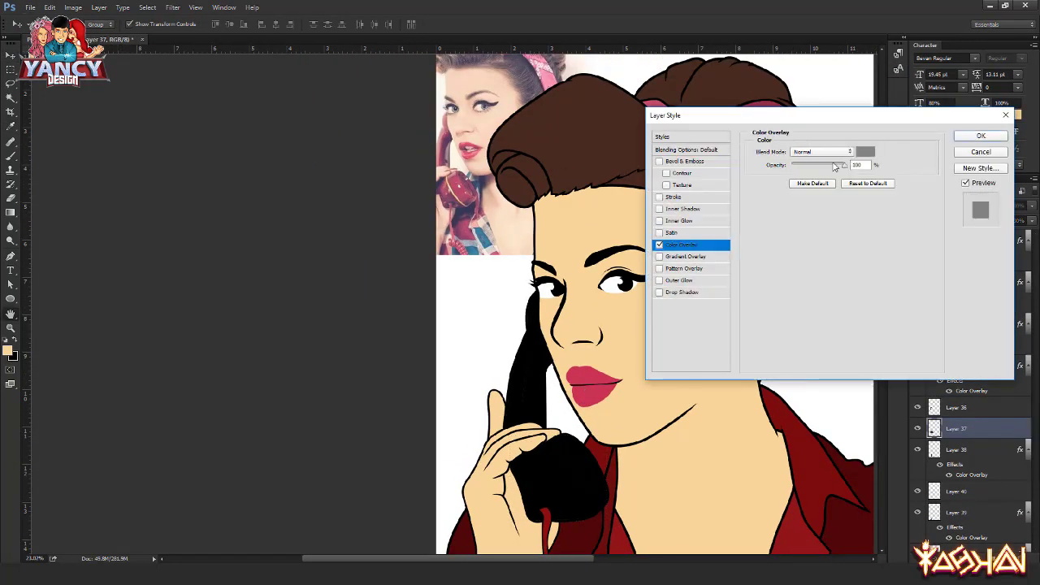
click(867, 152)
click(463, 189)
click(464, 200)
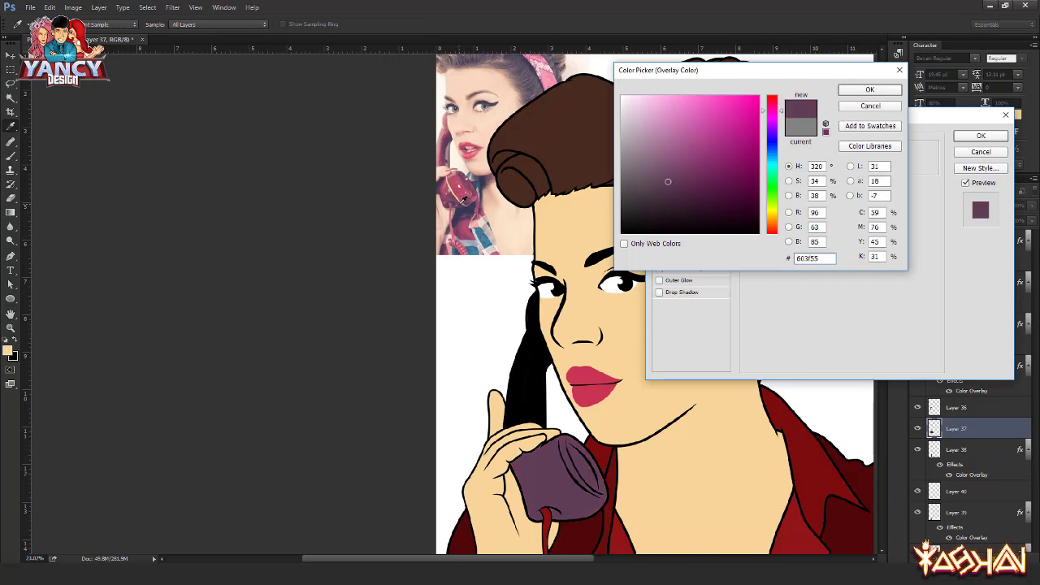
click(464, 200)
drag(743, 191, 748, 160)
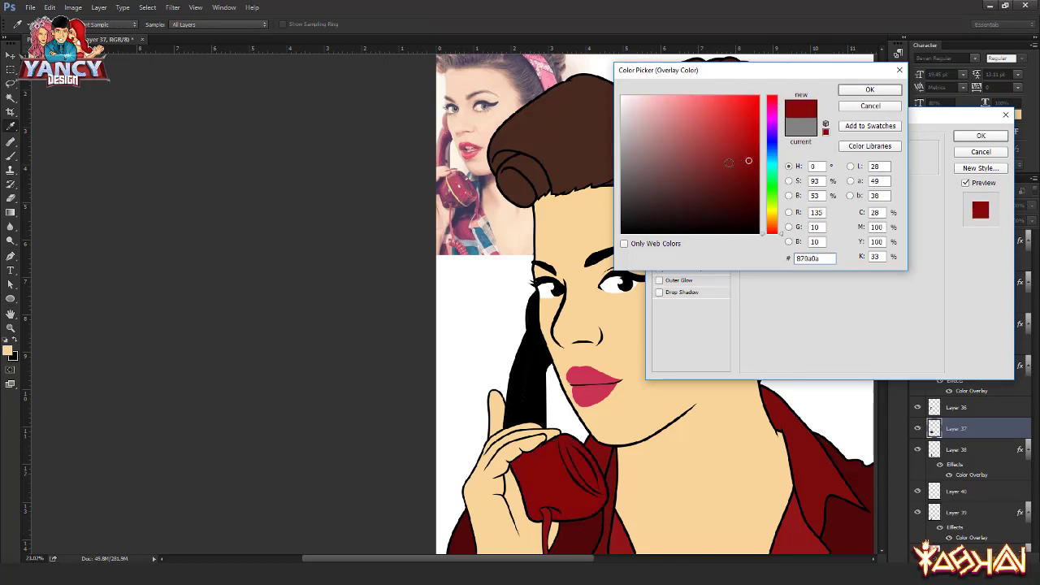
key(Return)
key(Return)
- Apply a dark red Color Overlay matching the mouthpiece to the telephone handle on Layer 36
key(v)
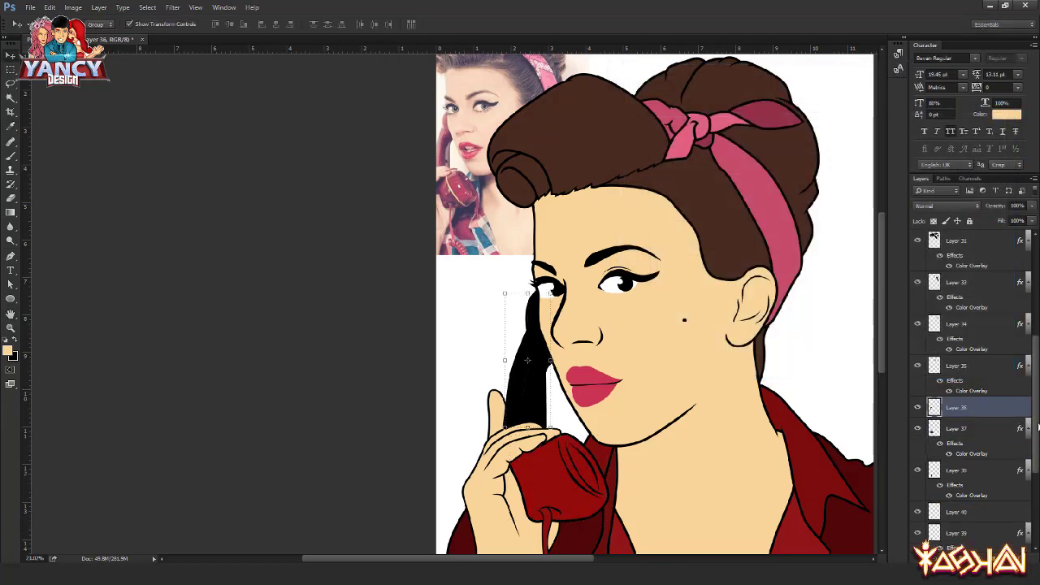
click(945, 408)
scroll(494, 359, down, 2)
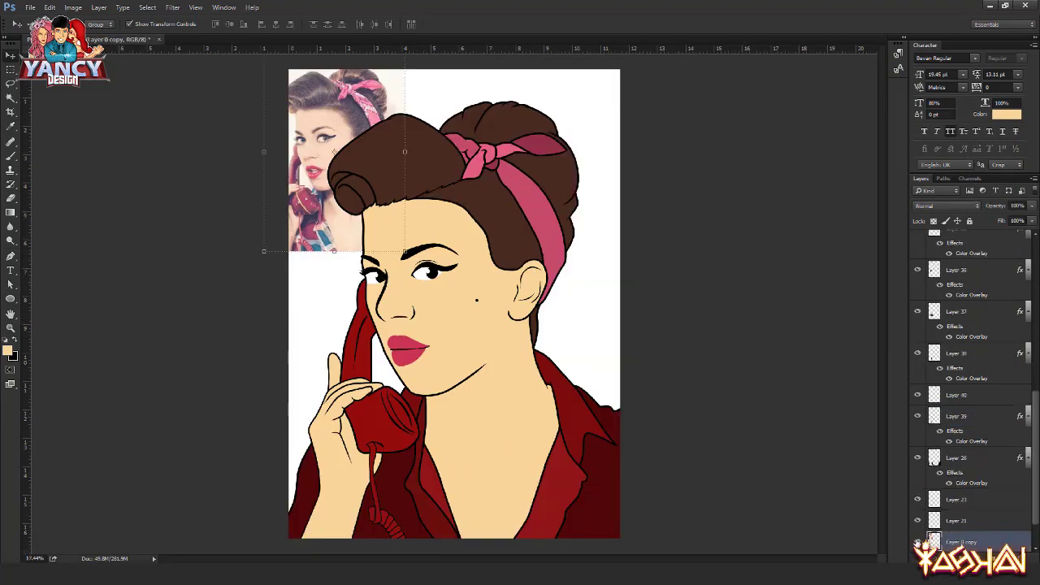
- Hide the small Layer 0 copy reference photo and review the flat colours of the whole illustration
click(917, 542)
scroll(647, 396, up, 1)
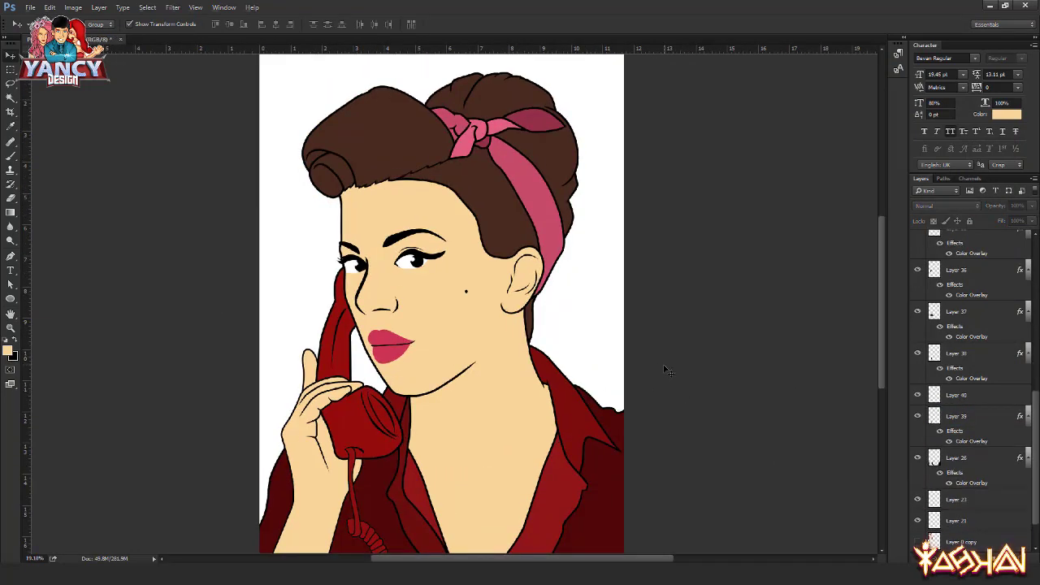
scroll(665, 370, down, 1)
scroll(955, 490, down, 1)
click(918, 499)
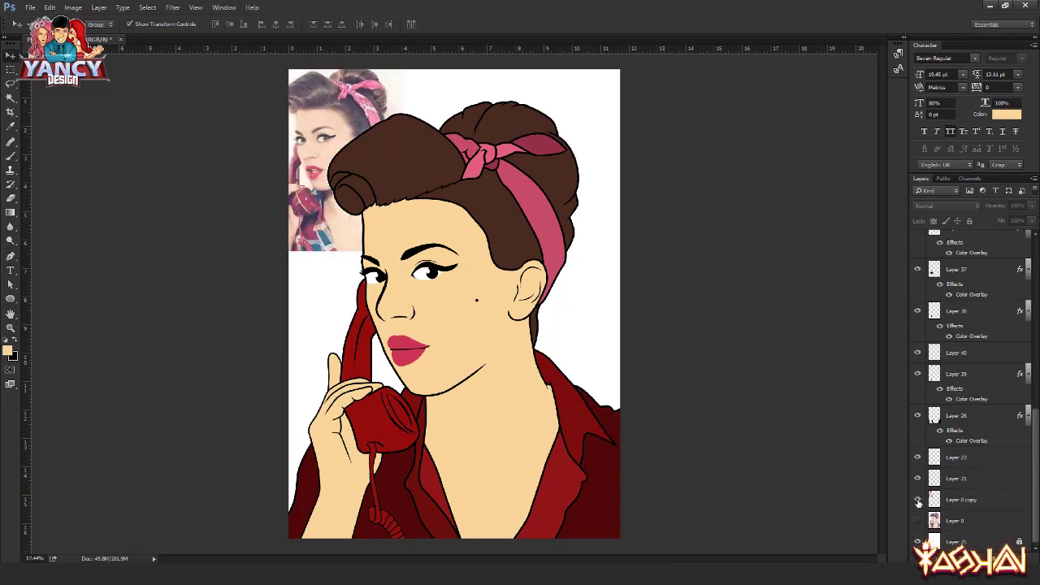
click(918, 499)
scroll(935, 382, up, 5)
scroll(933, 366, up, 5)
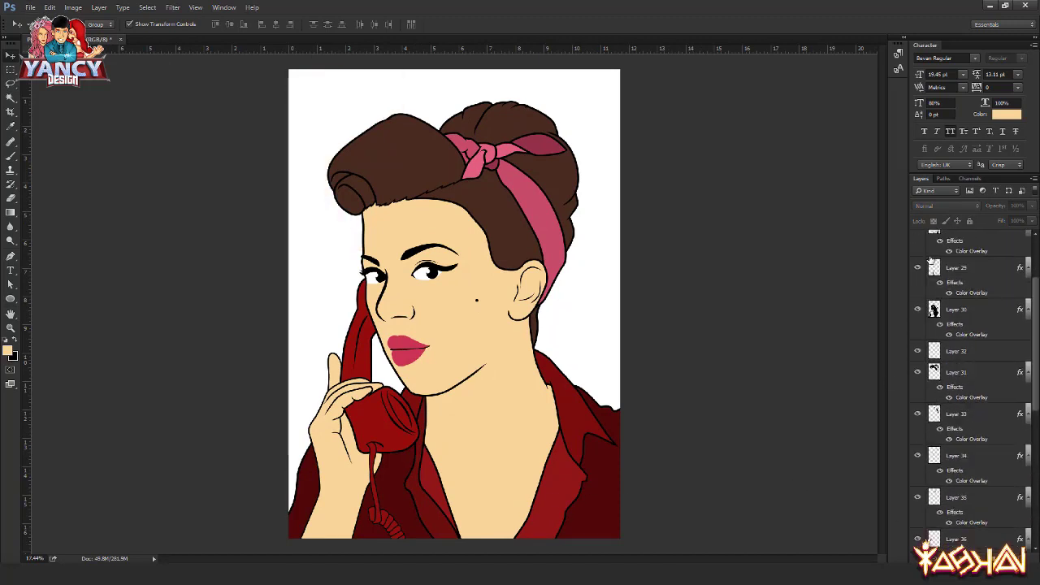
scroll(951, 406, down, 3)
- Hide the shirt fill on Layer 26, show the Layer 0 photo, and add a new layer above it
click(918, 522)
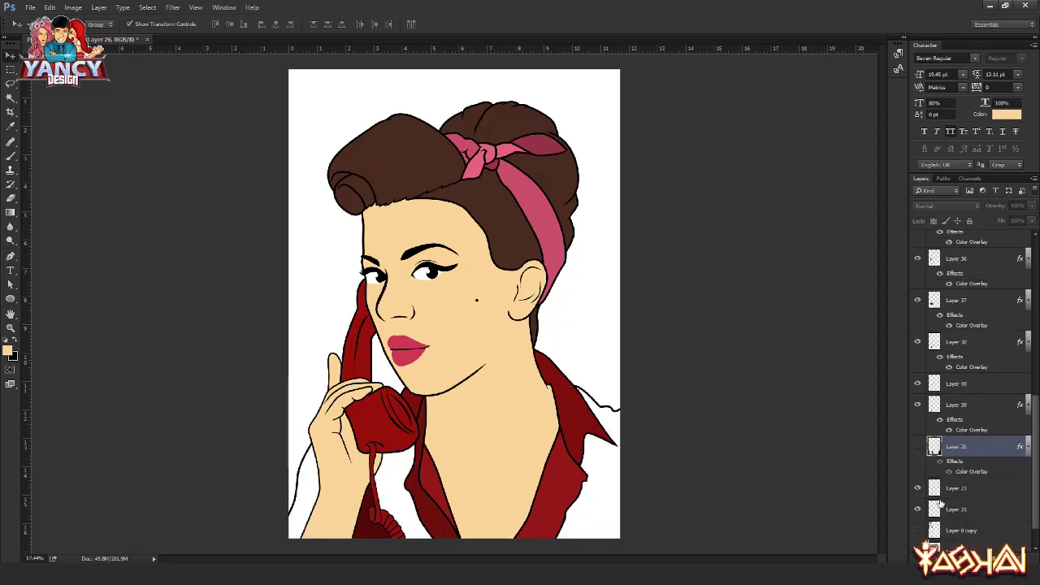
scroll(917, 488, down, 2)
click(917, 520)
click(958, 521)
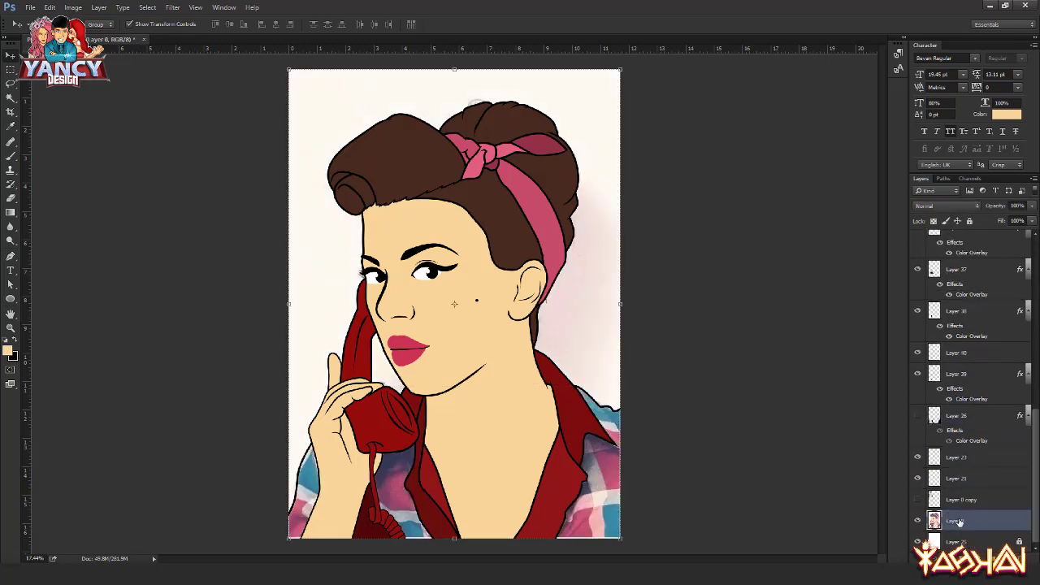
key(ctrl+shift+alt+n)
- Trace the blue plaid patch on the shoulder beside the collar tip and fill it with blue sampled from the photo
key(p)
scroll(562, 352, up, 6)
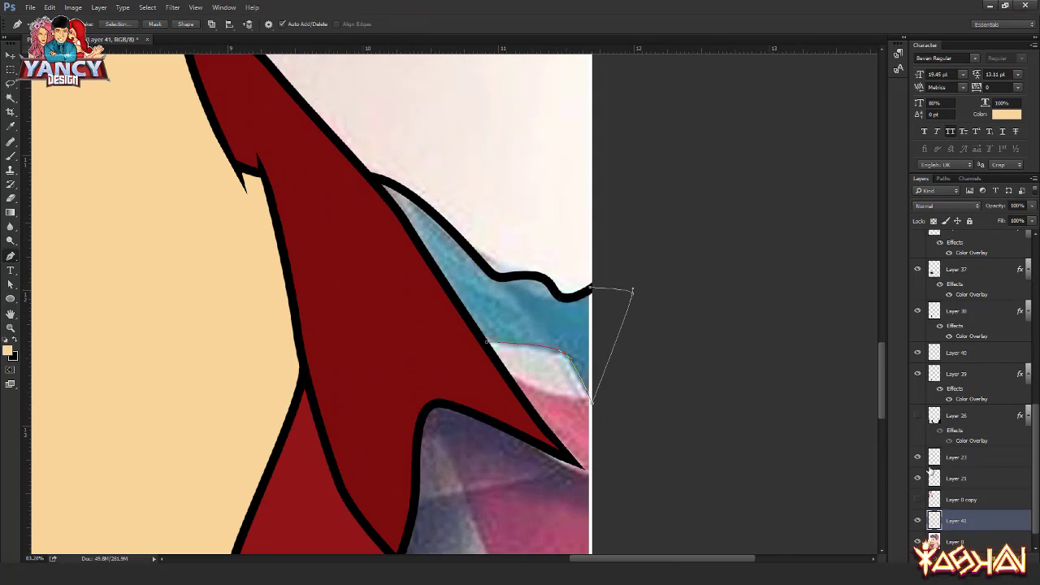
drag(347, 166, 402, 289)
key(i)
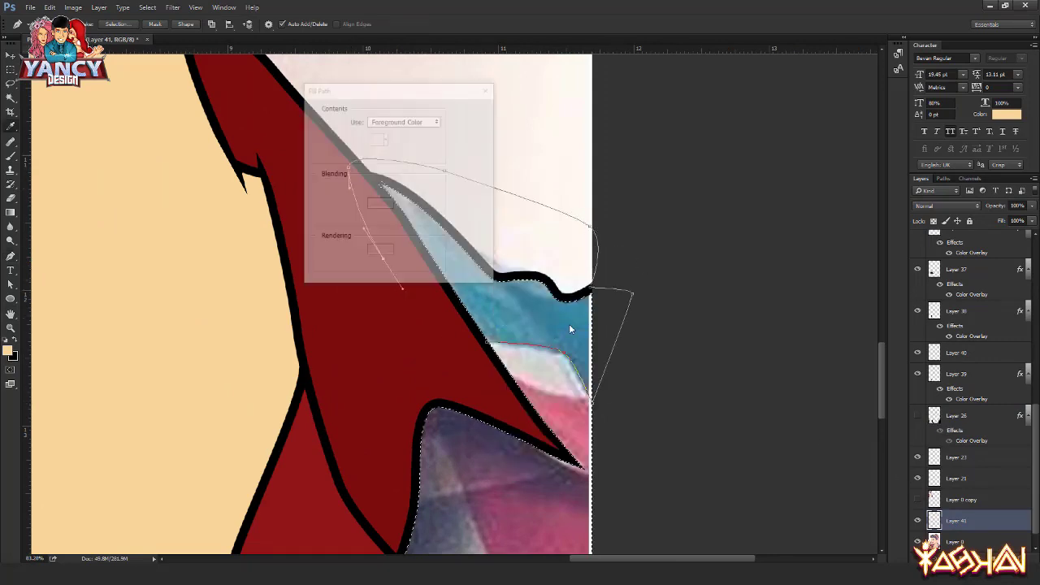
click(569, 324)
- Trace the blue plaid patch at the shirt's lower-right corner with the Pen tool and fill it with the sampled blue
scroll(580, 317, down, 6)
scroll(594, 399, down, 2)
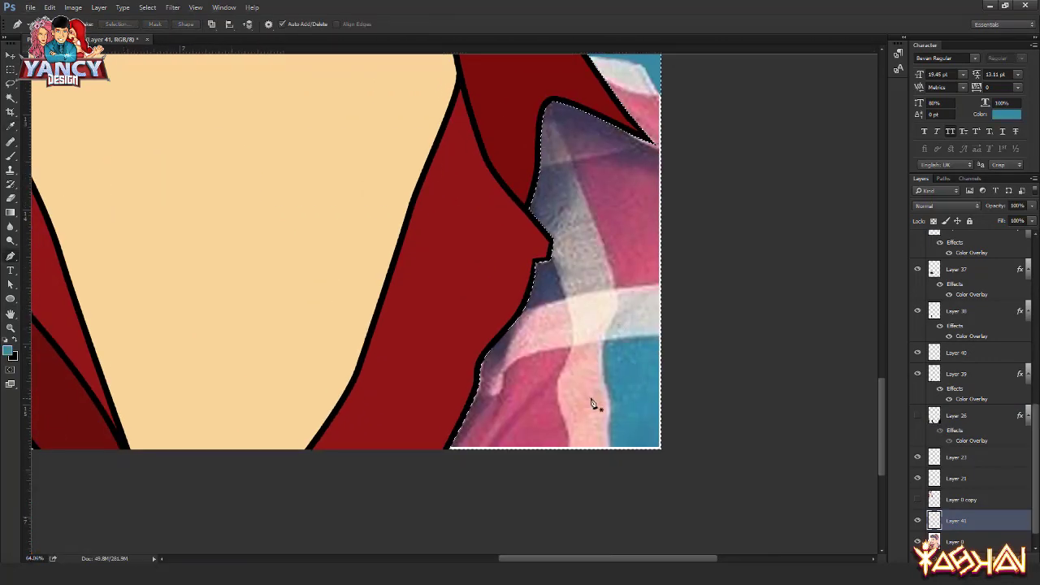
click(605, 332)
click(608, 385)
click(612, 455)
click(611, 494)
click(686, 495)
click(707, 404)
click(680, 319)
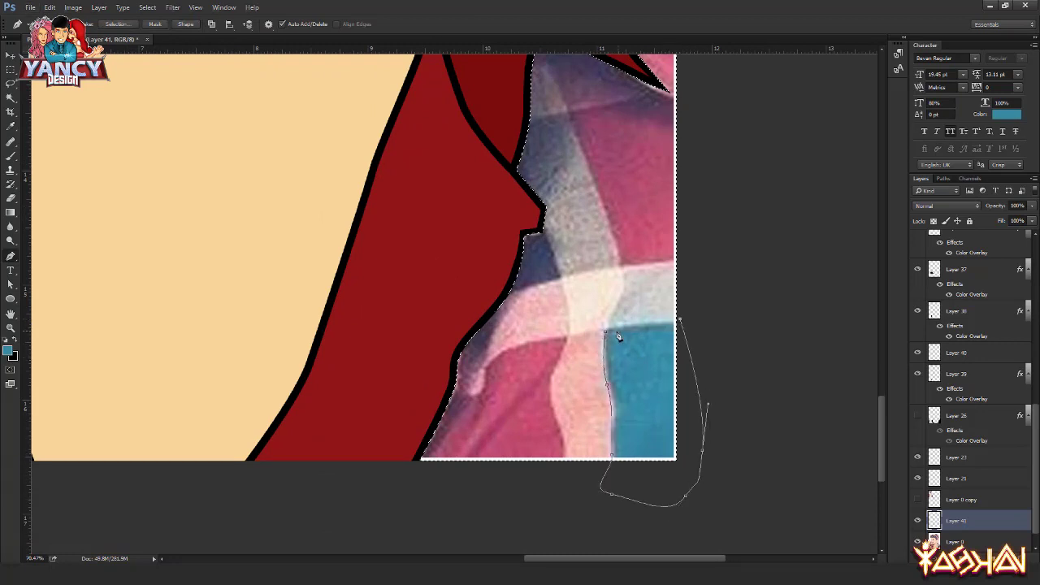
click(606, 333)
right_click(608, 335)
click(618, 307)
key(Return)
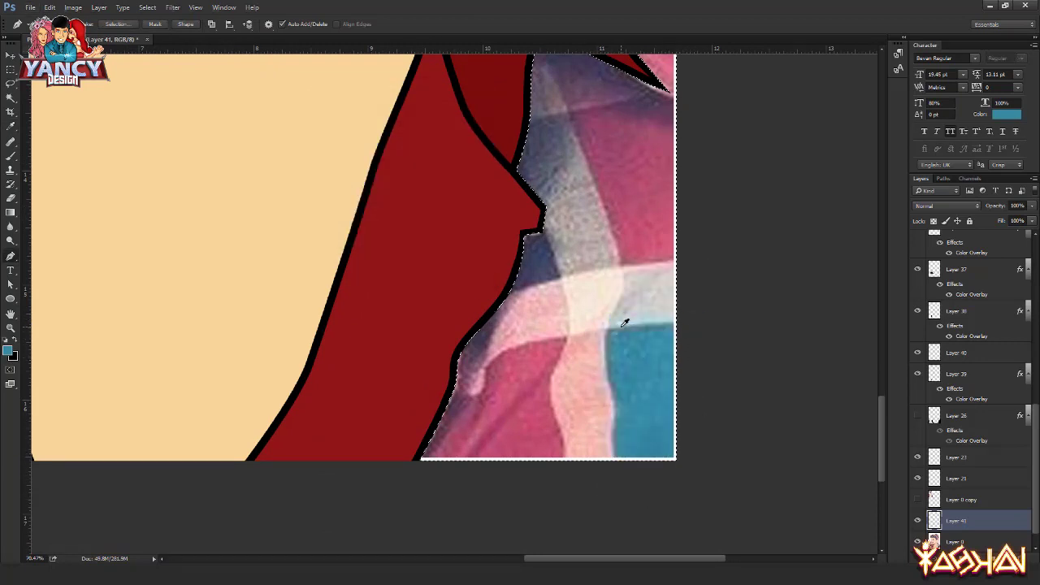
- Trace the blue plaid patch beside the coiled phone cord, fill it with the sampled blue, and clear the selection
scroll(409, 337, left, 8)
scroll(676, 325, down, 1)
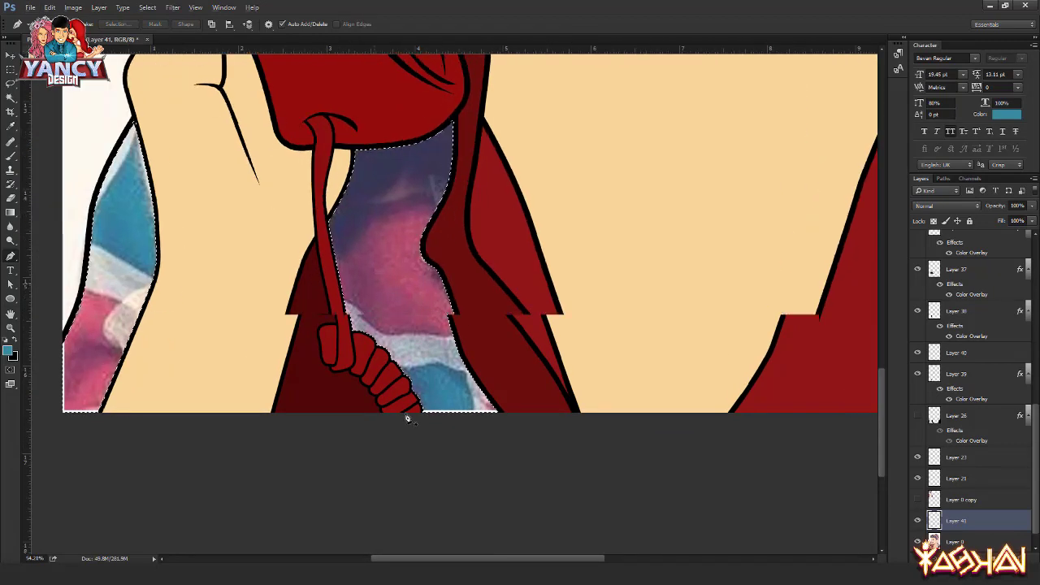
click(388, 352)
click(461, 347)
click(505, 430)
drag(436, 462, 410, 463)
click(387, 415)
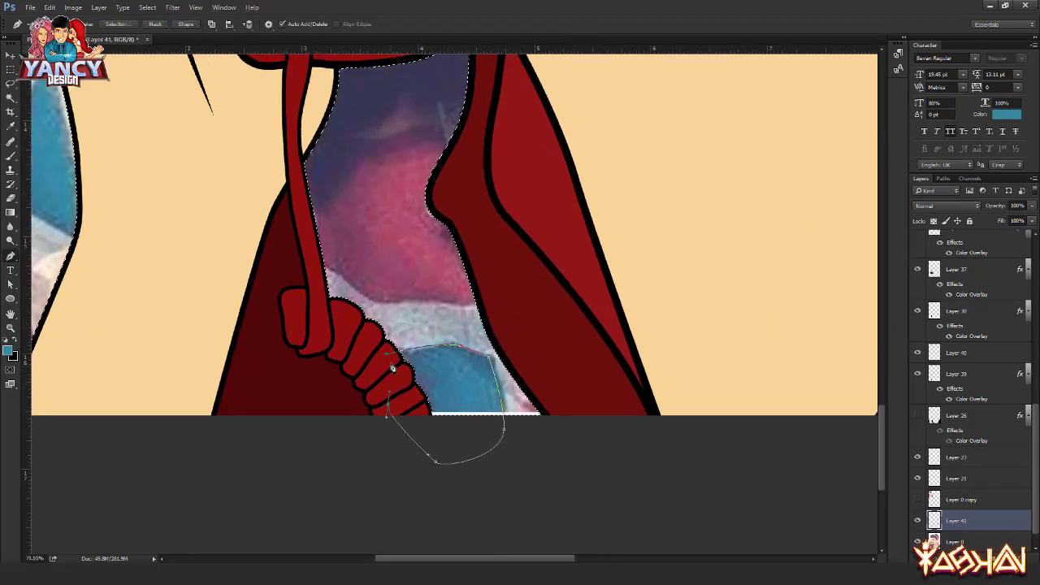
key(ctrl+Return)
key(ctrl+d)
- Merge the dark red shirt fill behind the phone cord into Layer 26 and load that layer's shape as a selection
key(v)
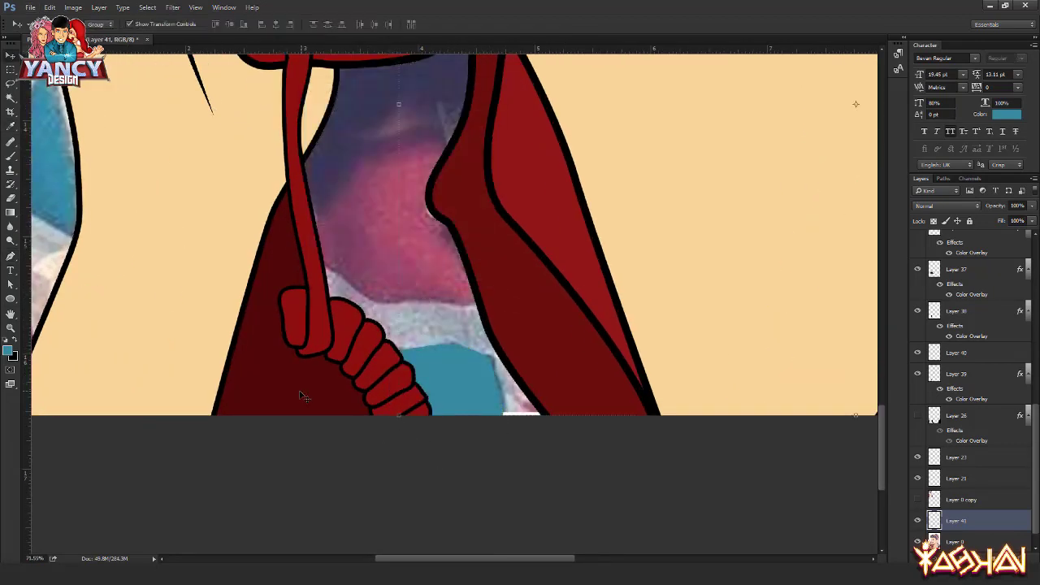
click(306, 396)
key(ctrl+e)
click(917, 394)
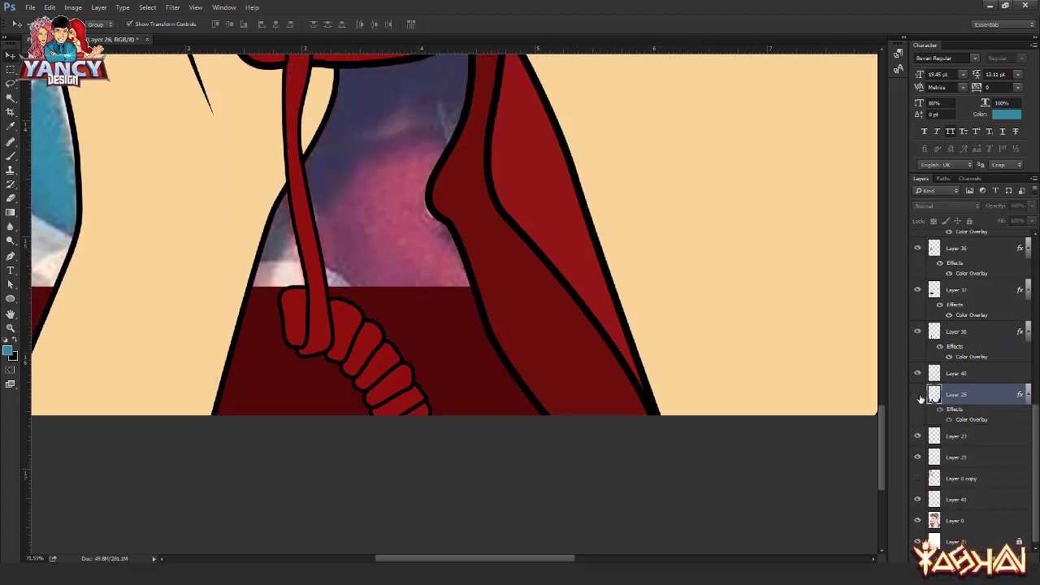
ctrl+click(934, 395)
drag(371, 386, 403, 386)
click(918, 394)
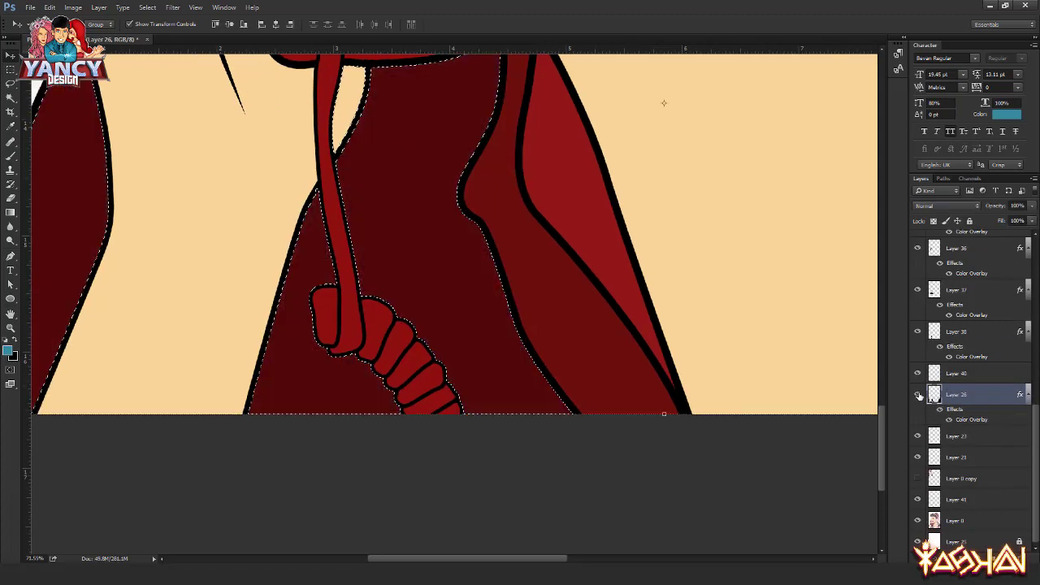
- Hide Layer 26 and, on Layer 41, trace the blue patch in the crook of the coiled phone cord and fill it with blue
click(919, 395)
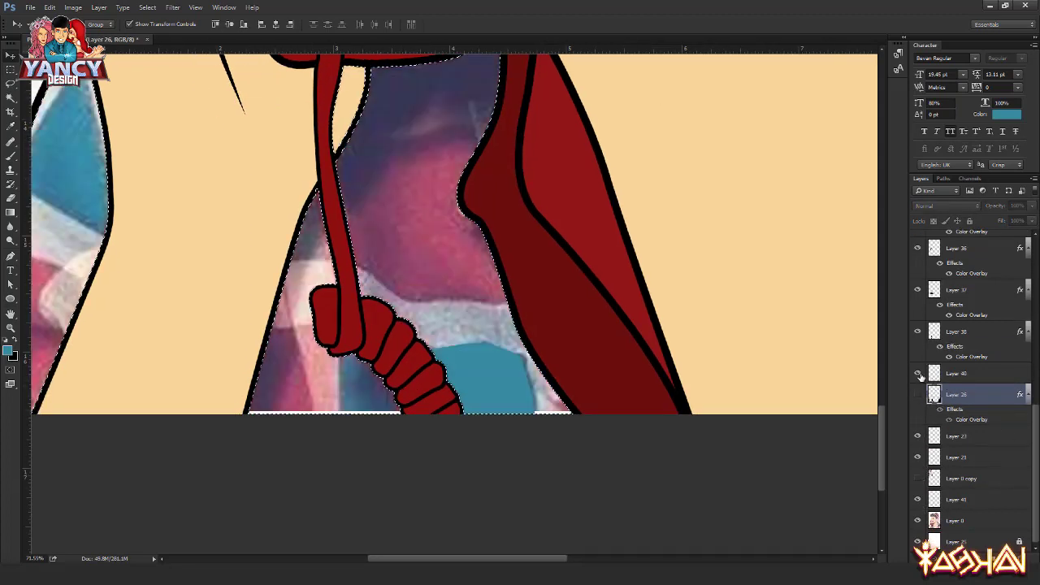
click(959, 499)
key(p)
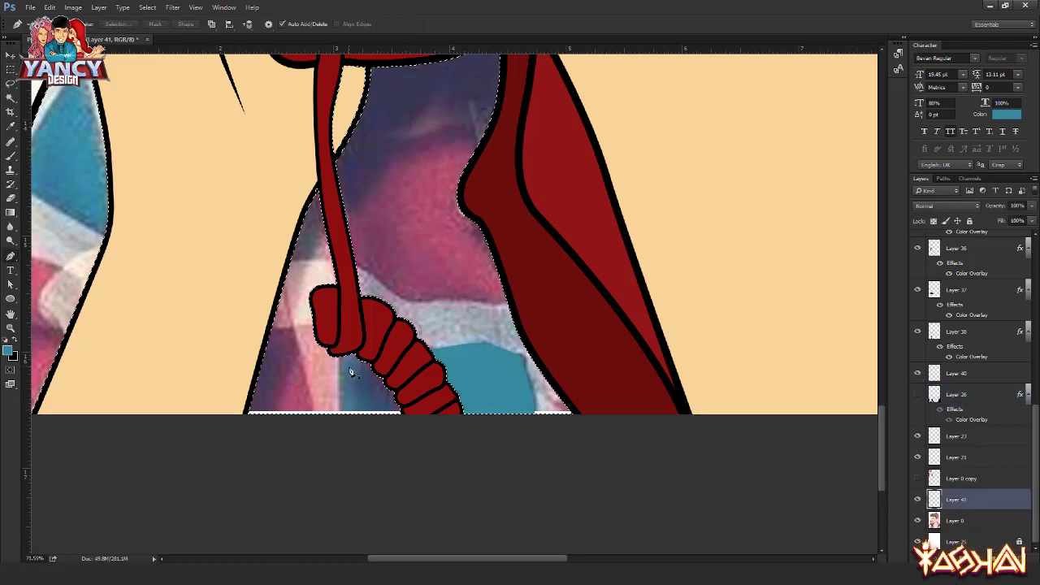
drag(341, 397, 341, 443)
right_click(330, 325)
click(358, 378)
key(Return)
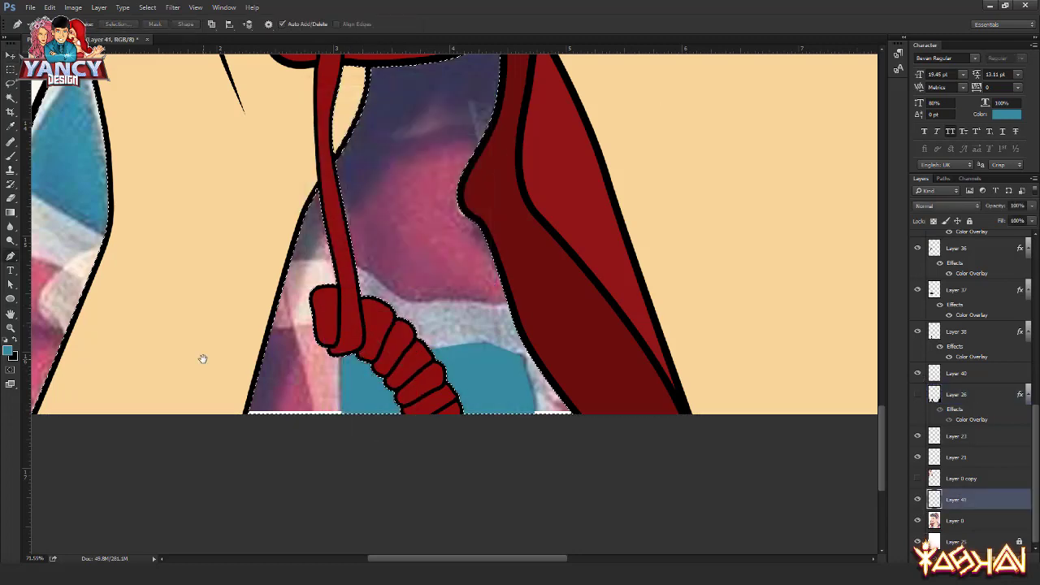
- Trace the blue plaid patch on the sleeve behind the raised forearm with the Pen tool and fill it with blue
scroll(244, 325, up, 3)
scroll(244, 326, left, 5)
click(286, 313)
click(396, 389)
click(359, 145)
click(289, 148)
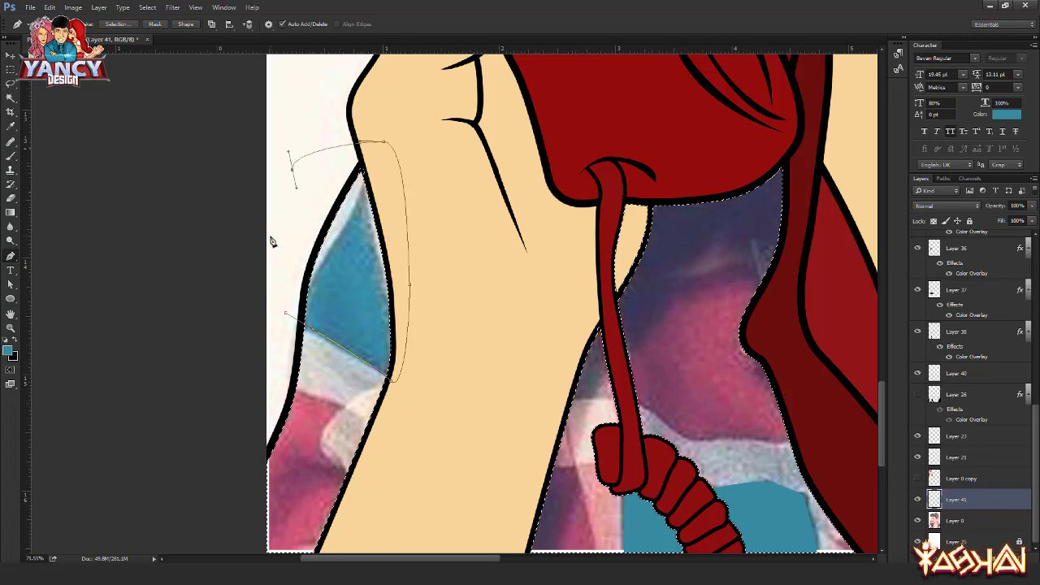
click(286, 314)
right_click(348, 309)
click(377, 362)
key(Return)
- On a new layer, trace the large pink plaid patch below the collar tip and fill it with pink sampled from the photo
scroll(347, 309, down, 3)
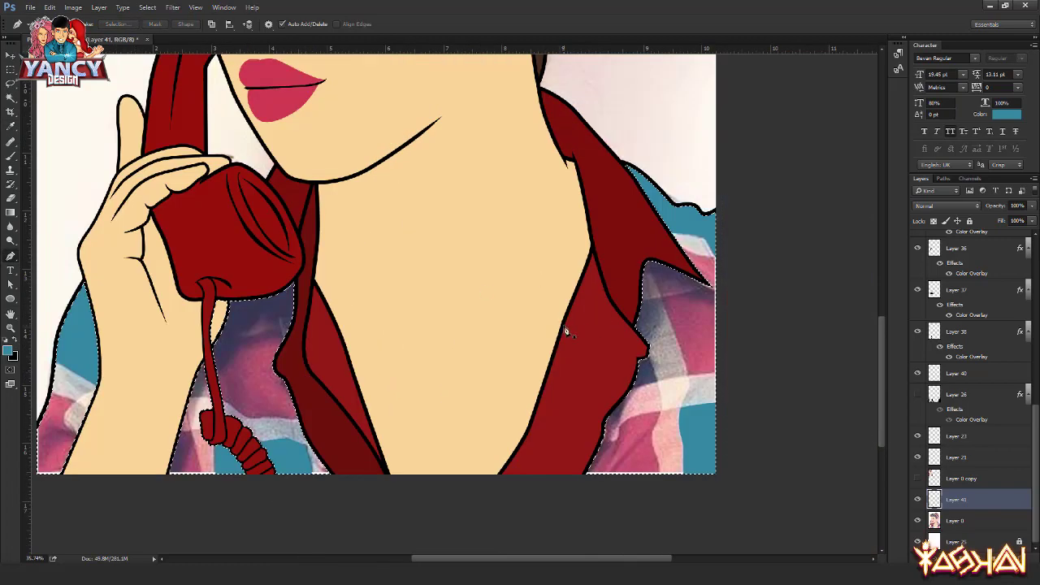
key(ctrl+shift+alt+n)
scroll(639, 278, up, 3)
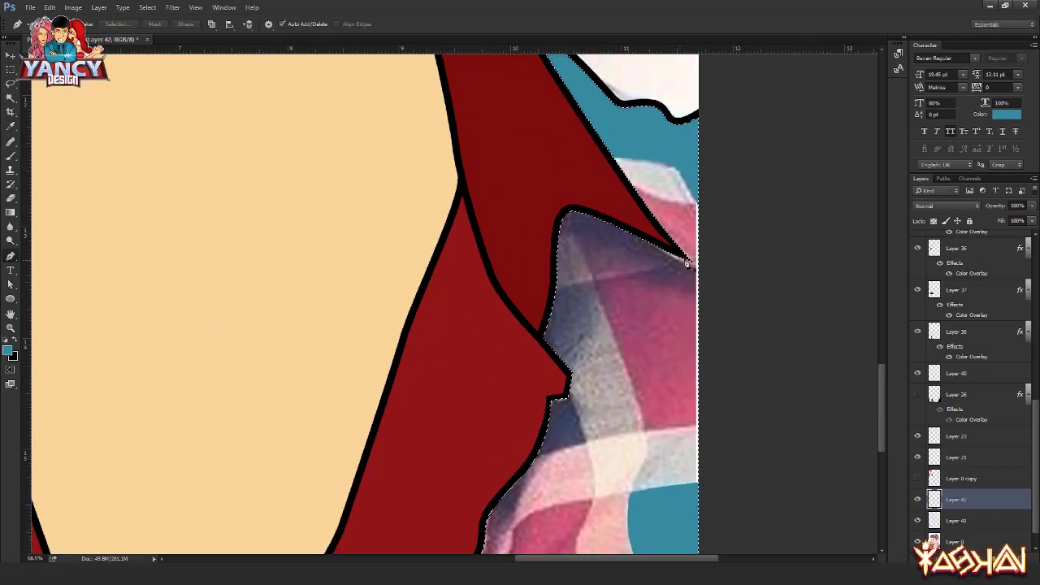
click(597, 279)
click(686, 260)
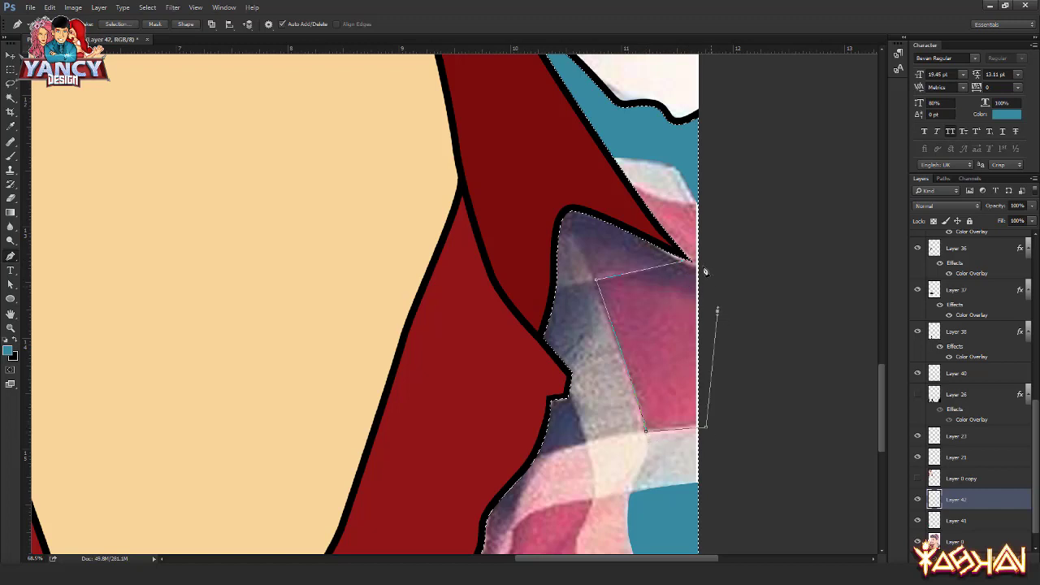
right_click(583, 213)
key(Escape)
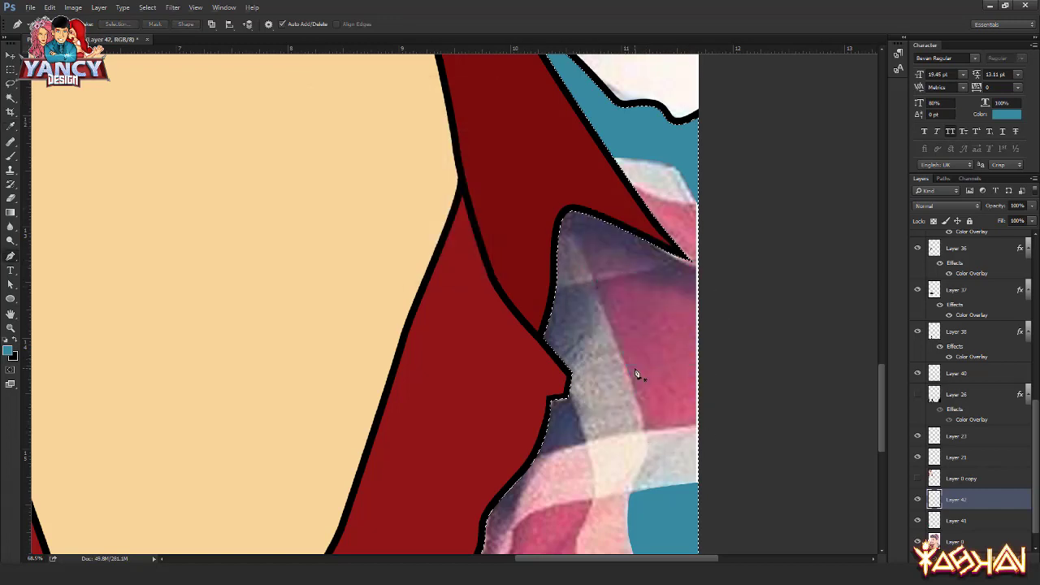
right_click(638, 276)
click(668, 335)
key(Return)
- Trace the pink patch at the shirt's bottom edge beside the open front and fill it with the sampled pink
scroll(645, 434, down, 5)
scroll(645, 434, left, 1)
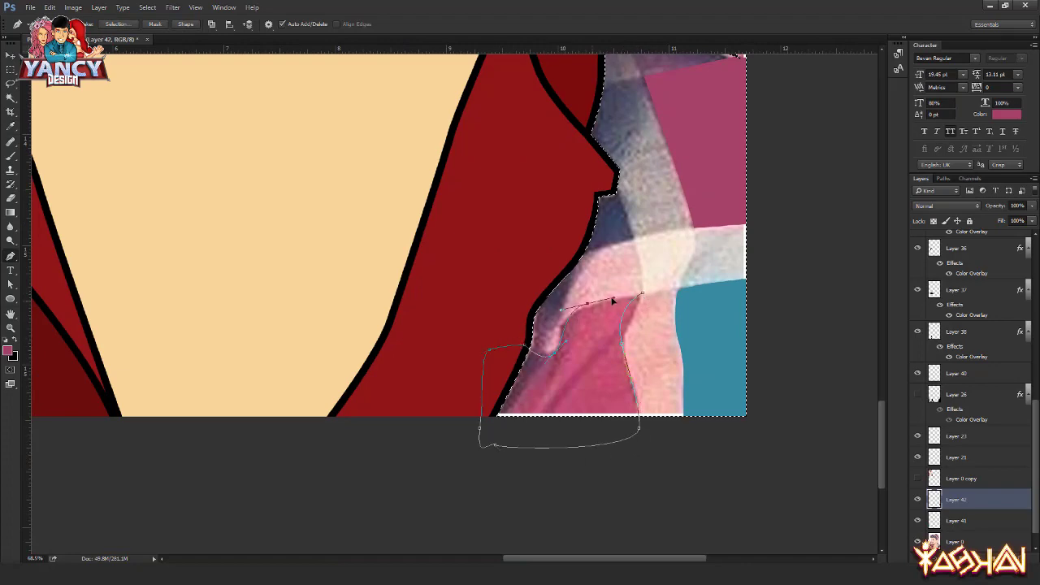
- Trace the large pink patch above the coiled phone cord with the Pen tool and fill it with the sampled pink
scroll(662, 344, down, 3)
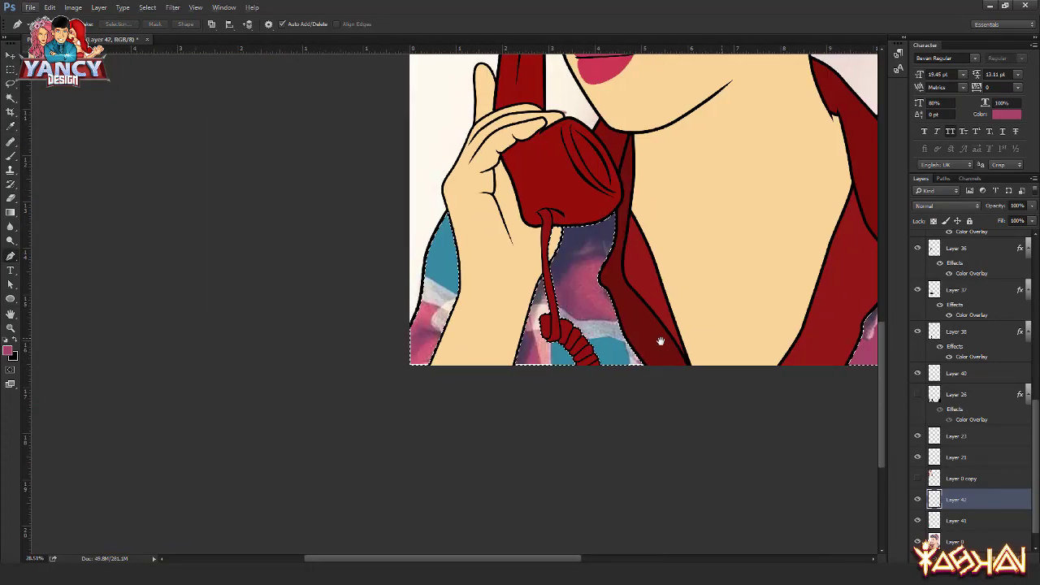
scroll(488, 333, left, 3)
scroll(597, 302, up, 2)
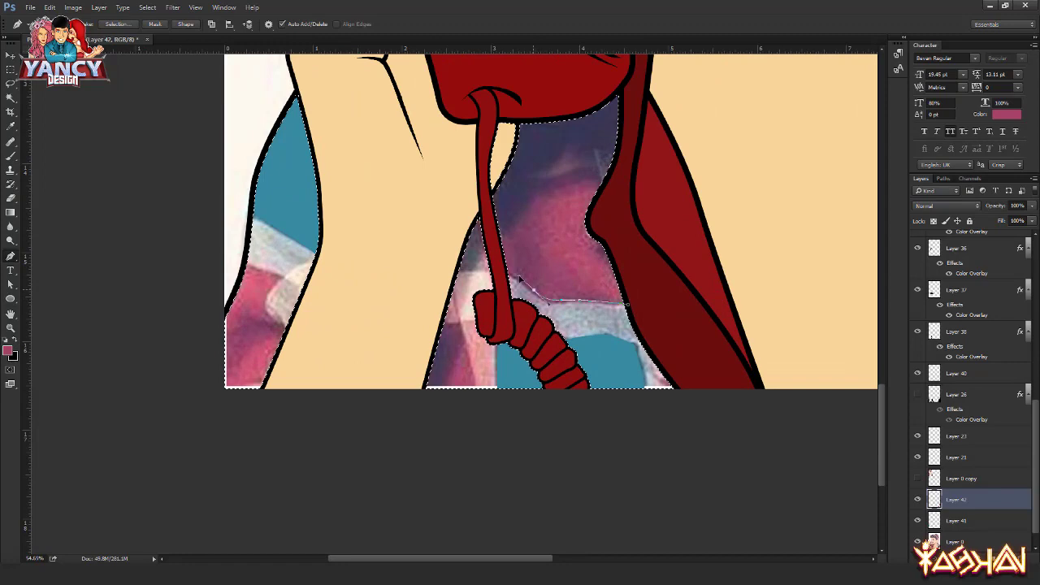
drag(486, 168, 528, 176)
drag(626, 172, 653, 309)
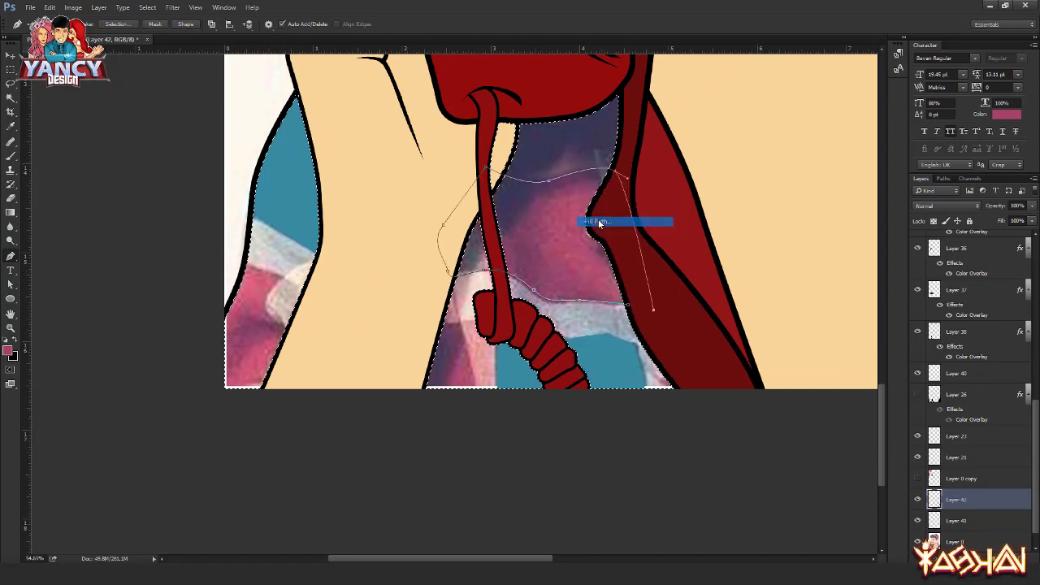
key(alt+BackSpace)
- Trace the pink patch at the bottom of the sleeve behind the forearm and fill it with the sampled pink
click(135, 325)
click(220, 425)
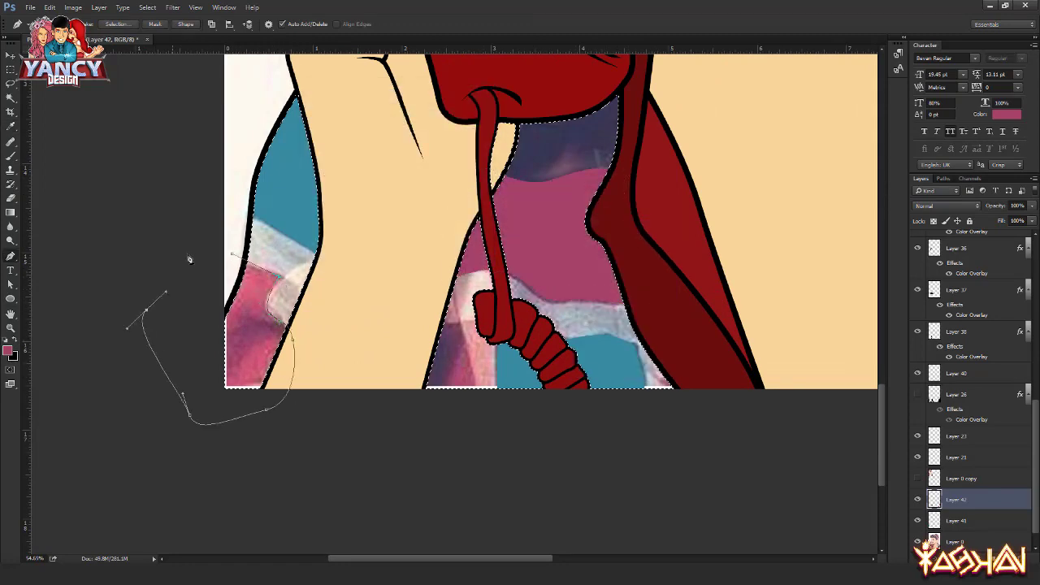
right_click(254, 226)
click(314, 286)
key(alt+BackSpace)
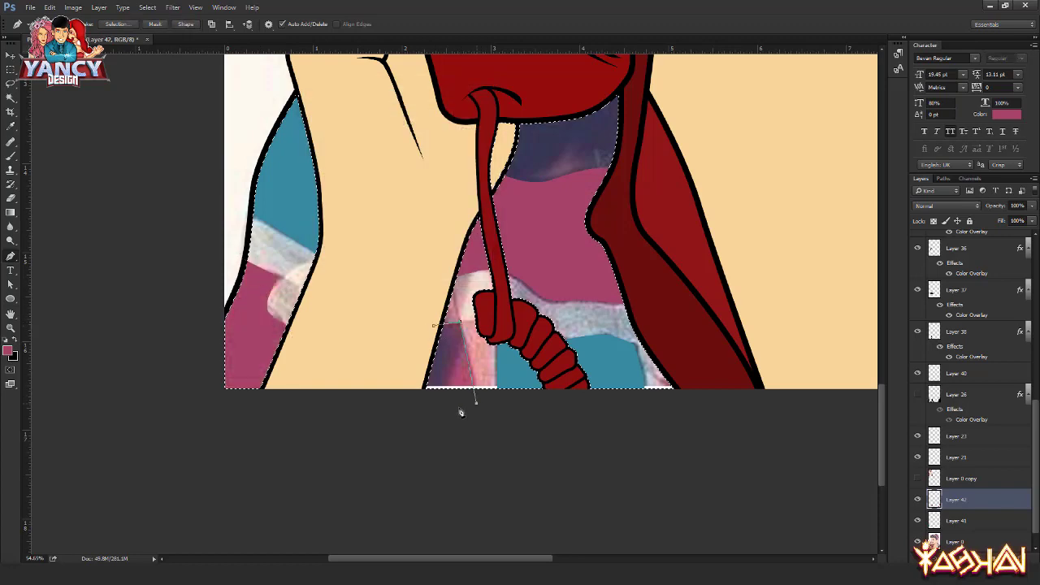
- Trace the small pink patch at the bottom edge between the forearm and the phone cord and fill it with the sampled pink
right_click(452, 299)
click(476, 348)
key(Return)
key(alt+BackSpace)
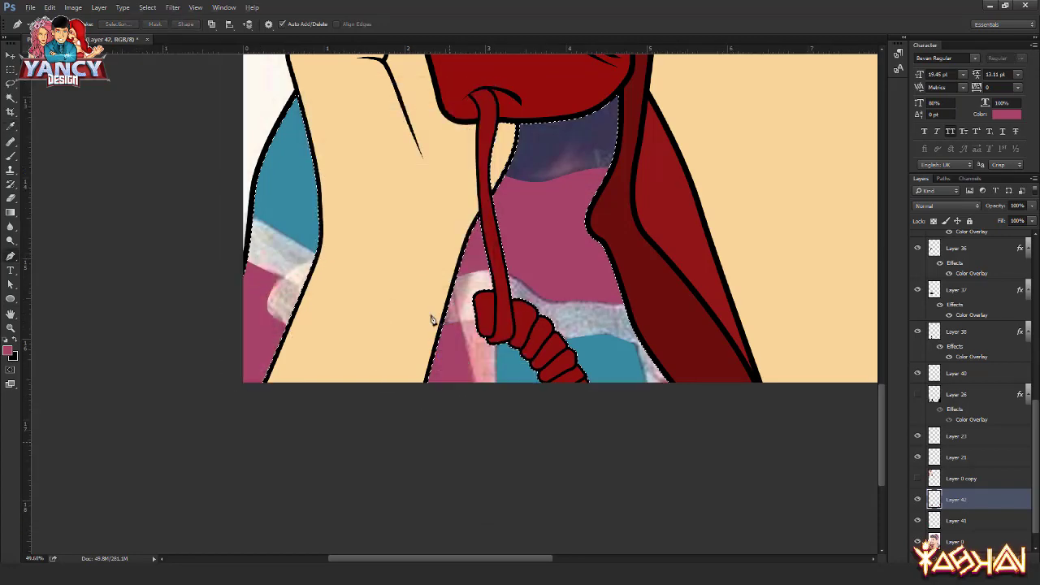
- On a new layer, trace the small dark blue patch beside the lapel notch and fill it with dark blue sampled from the photo
drag(429, 317, 285, 323)
key(ctrl+shift+alt+n)
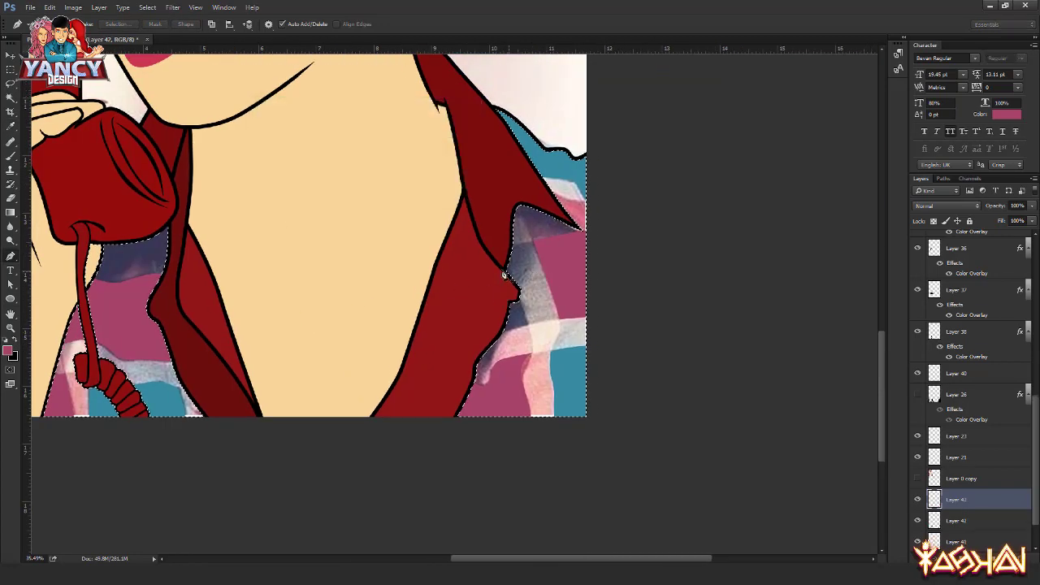
scroll(536, 278, up, 1)
click(521, 306)
right_click(433, 192)
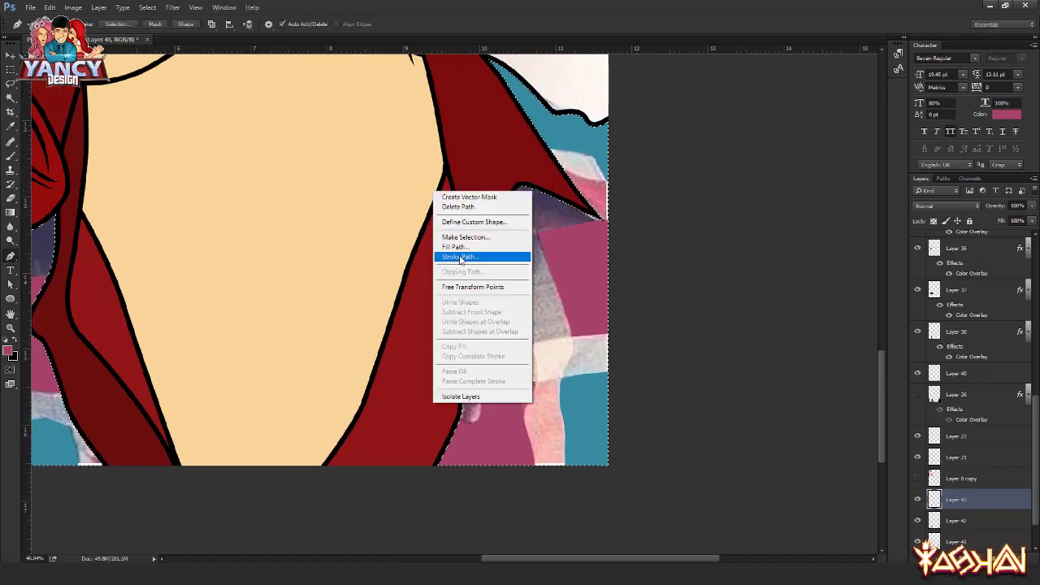
click(480, 255)
key(Return)
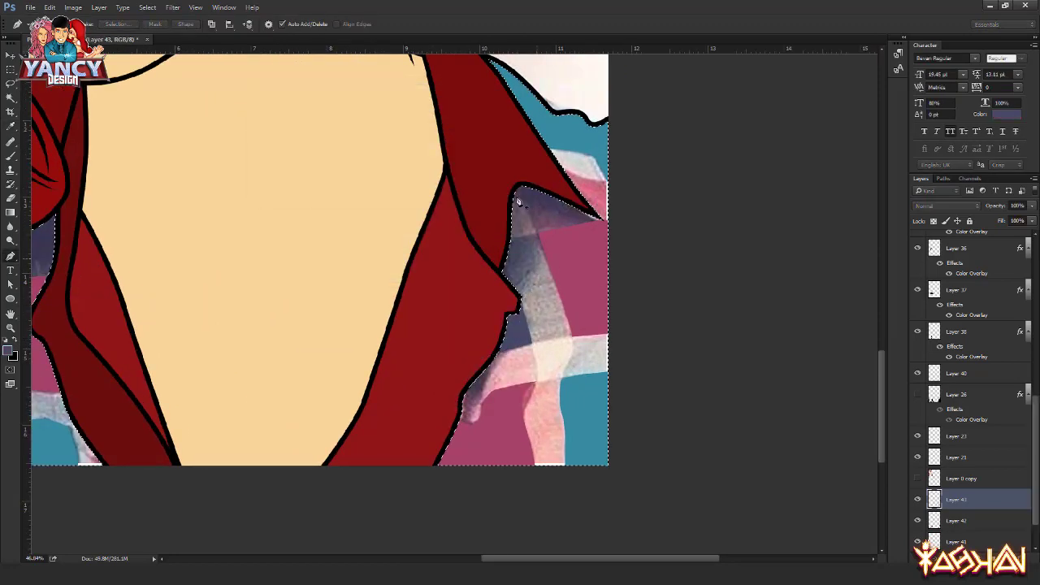
- On a new layer, trace the shaded purple patch directly under the collar tip and fill it with purple sampled from the photo
key(ctrl+shift+alt+n)
click(515, 182)
right_click(490, 161)
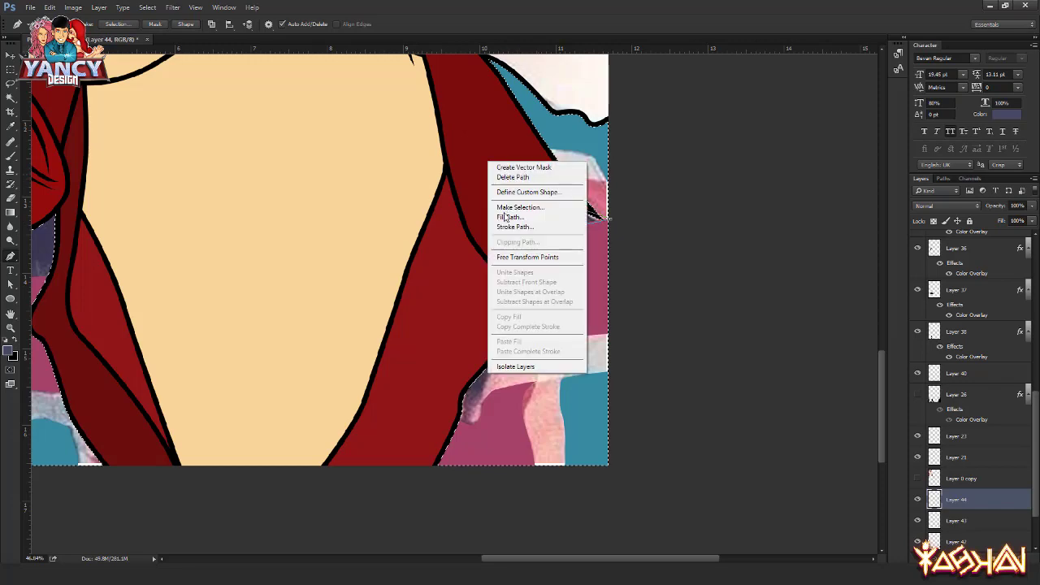
click(512, 217)
key(Return)
right_click(549, 162)
click(573, 213)
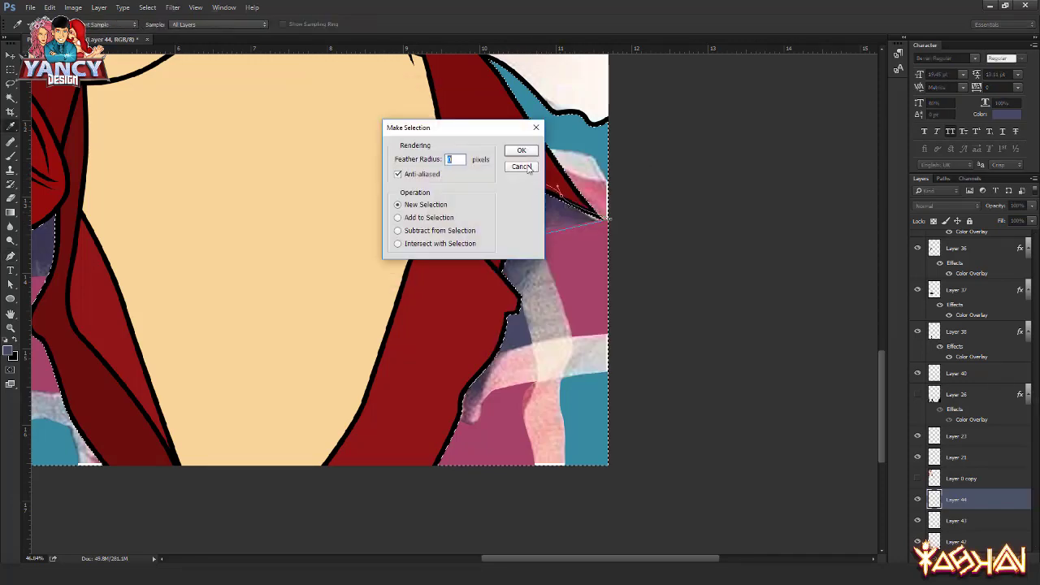
key(Escape)
right_click(555, 156)
click(574, 211)
key(Return)
- On a new layer, trace the small pink patch above the collar tip and fill it with lighter pink sampled from the photo
key(ctrl+shift+alt+n)
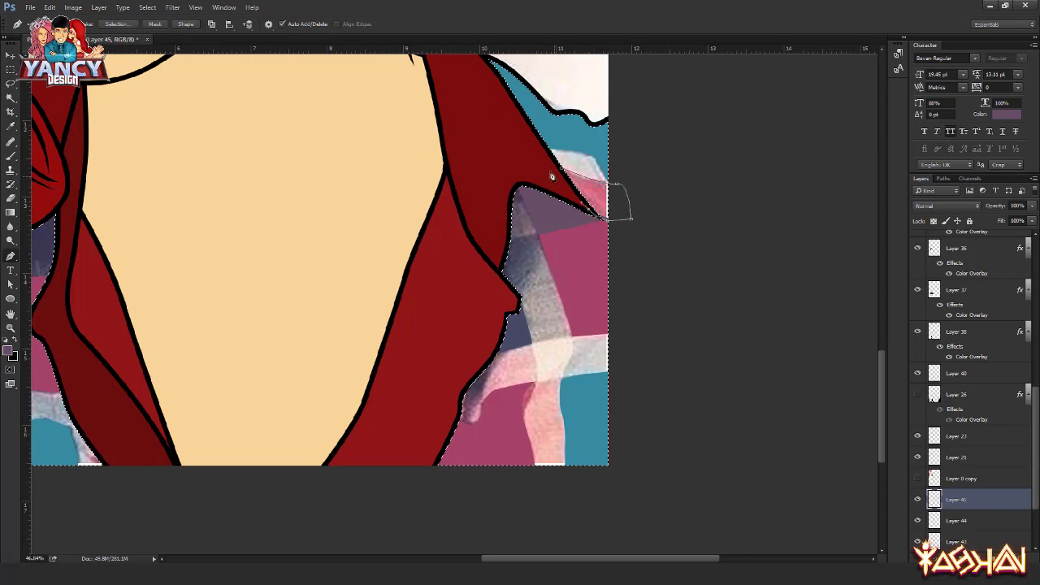
right_click(512, 138)
click(537, 194)
key(Return)
right_click(515, 163)
click(539, 220)
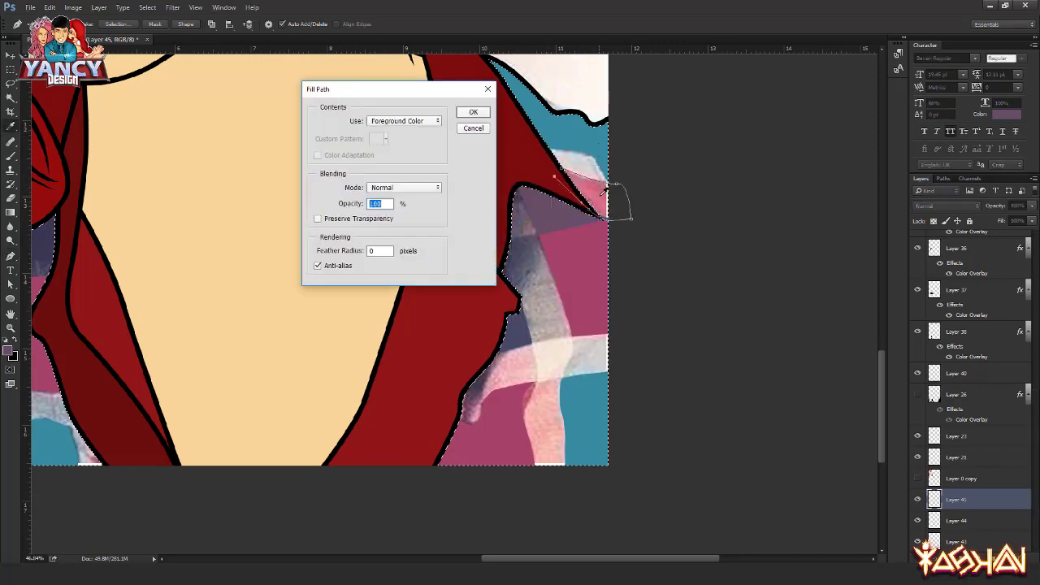
key(Return)
- Trace the dark navy patch under the phone's mouthpiece with the Pen tool and fill it with navy sampled from the photo
scroll(536, 239, up, 5)
scroll(488, 235, left, 3)
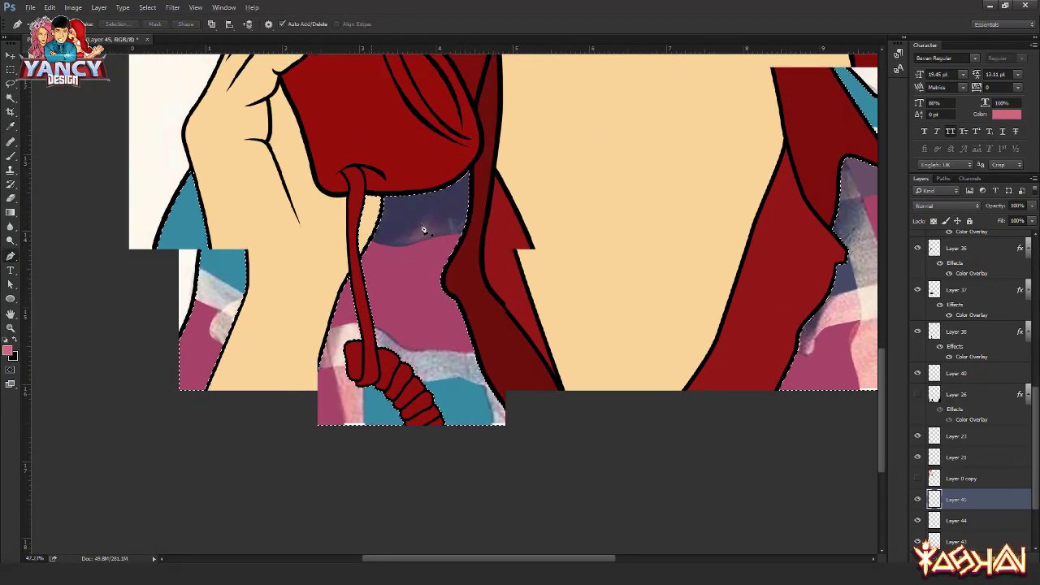
scroll(423, 230, up, 1)
click(353, 245)
drag(408, 255, 429, 251)
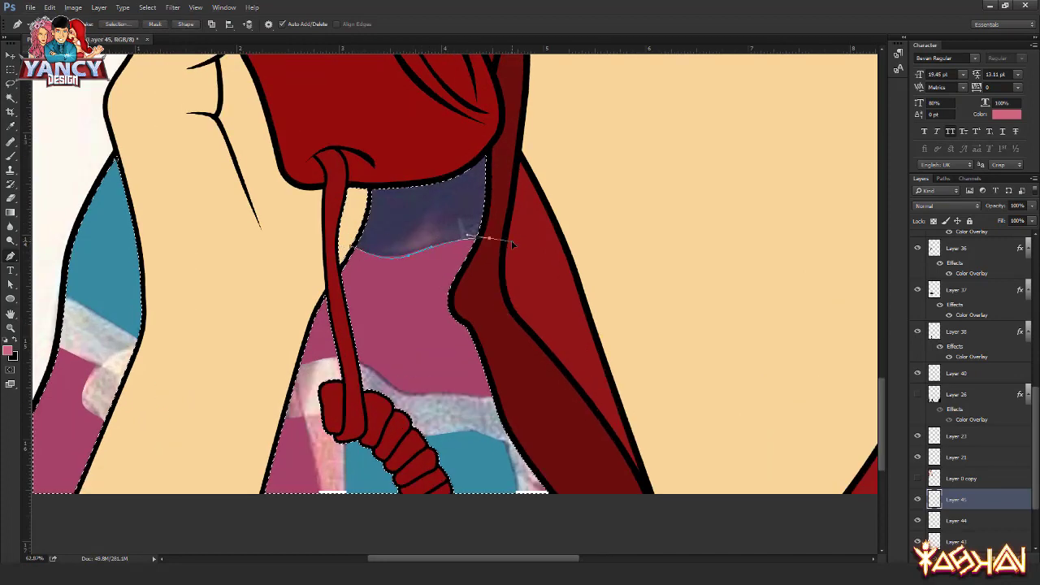
click(345, 209)
right_click(344, 127)
click(386, 196)
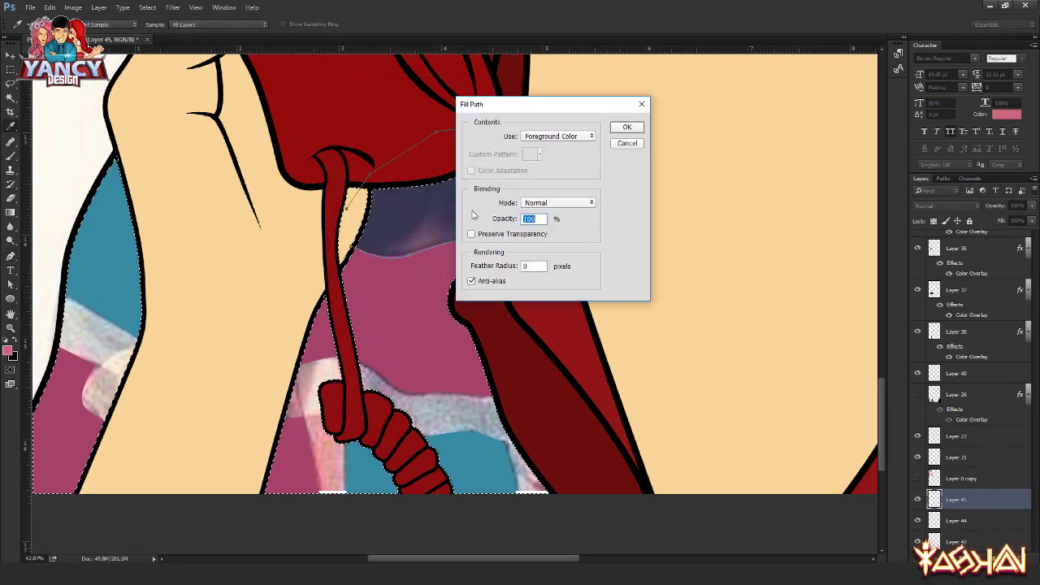
key(Return)
key(Return)
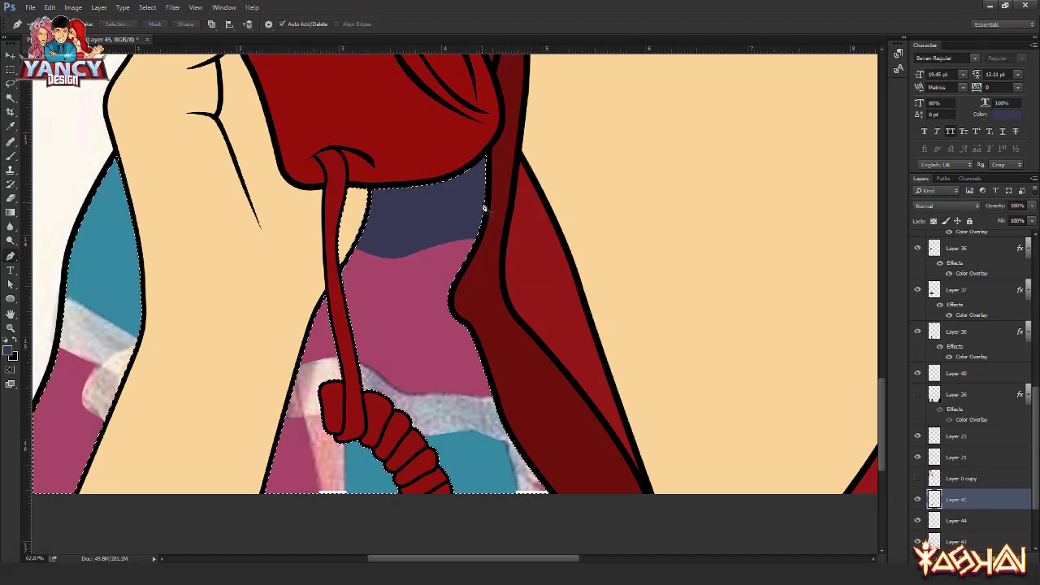
scroll(491, 236, down, 1)
scroll(487, 298, right, 4)
key(ctrl+shift+n)
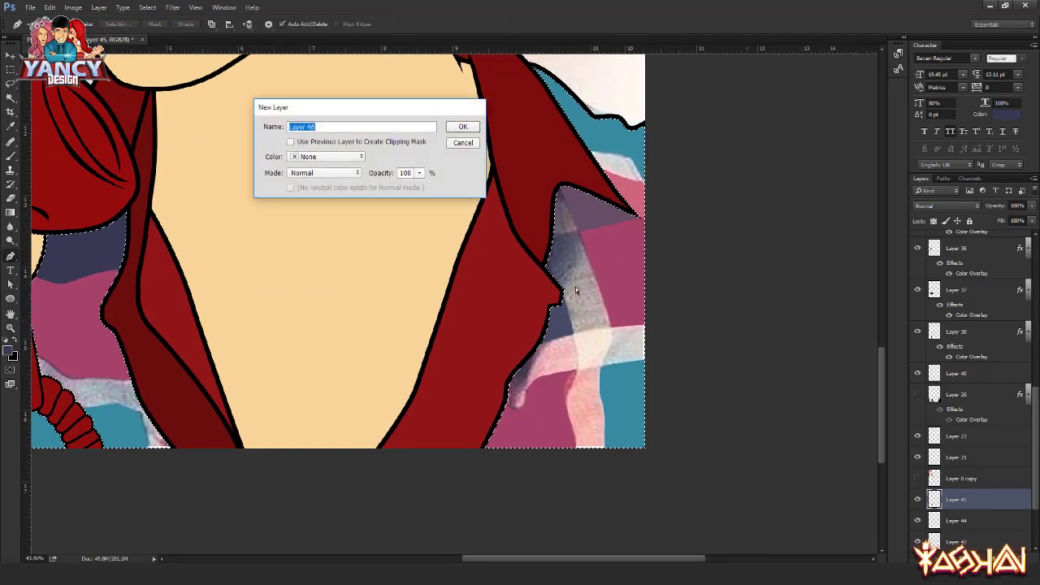
key(Return)
scroll(561, 284, up, 2)
drag(575, 305, 595, 298)
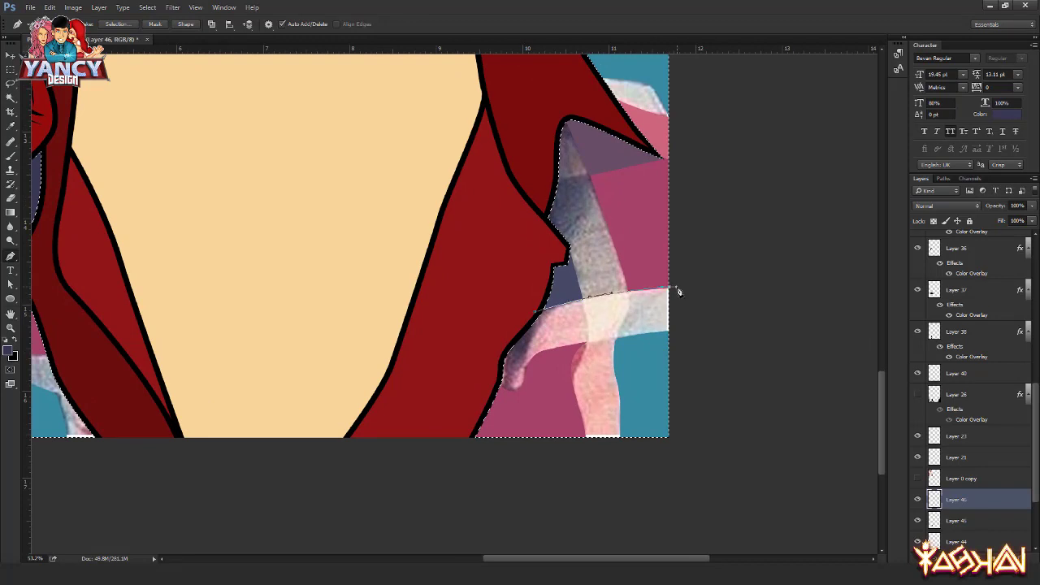
- Sample the light grey plaid colour and brush over the light stripes below and above the collar tip on new Layer 47
key(b)
alt+click(639, 309)
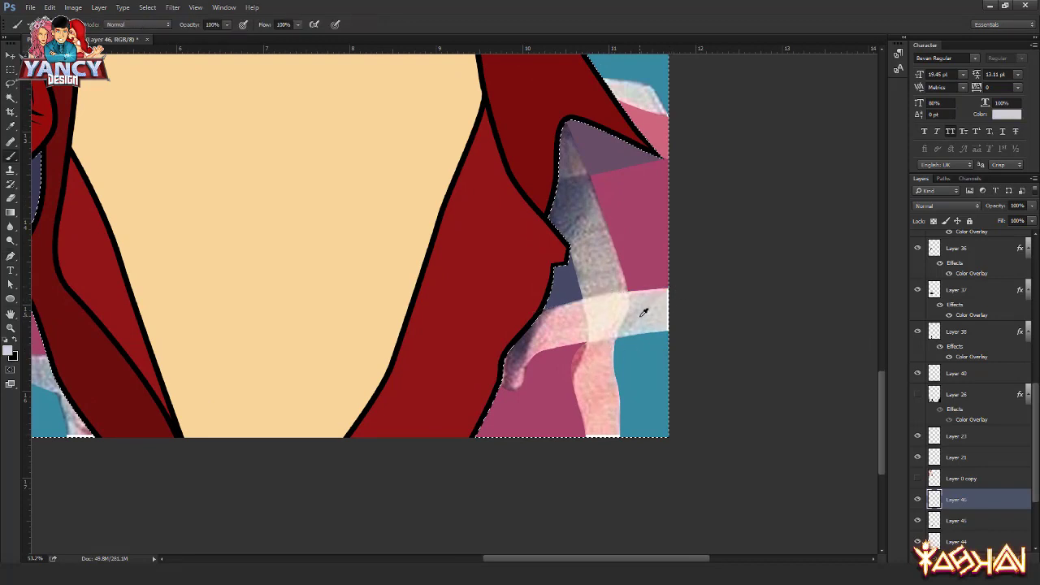
key(ctrl+shift+n)
key(Return)
mouse_move(539, 325)
mouse_down()
mouse_move(517, 381)
mouse_move(561, 315)
mouse_move(569, 334)
mouse_move(585, 298)
mouse_move(674, 294)
mouse_move(610, 342)
mouse_move(583, 346)
mouse_move(592, 443)
mouse_move(613, 411)
mouse_move(615, 322)
mouse_move(546, 180)
mouse_move(567, 135)
mouse_move(634, 303)
mouse_move(564, 187)
mouse_up()
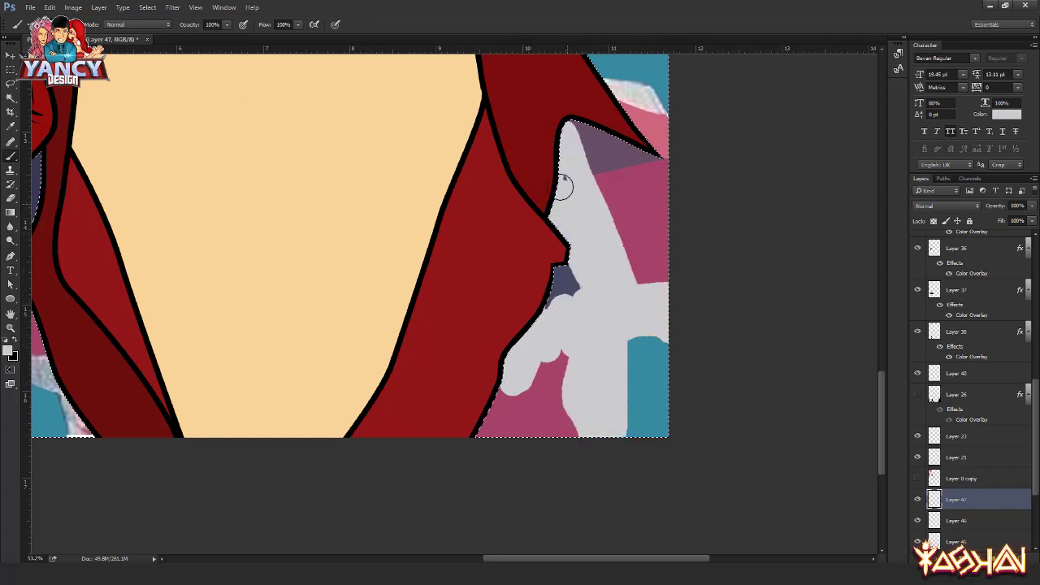
drag(630, 90, 674, 109)
- Move Layer 47 down the layer stack to sit directly beneath Layer 41 and above the photo in Layer 0
key(ctrl+bracketleft)
key(ctrl+bracketleft)
key(ctrl+bracketleft)
key(ctrl+bracketleft)
key(ctrl+bracketleft)
key(ctrl+bracketleft)
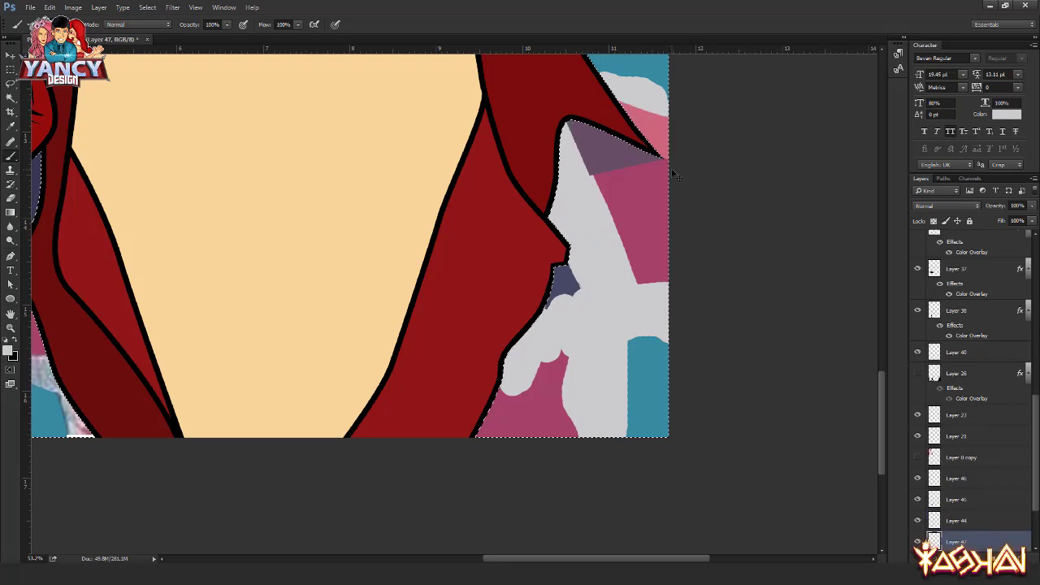
key(ctrl+bracketleft)
key(ctrl+bracketright)
key(ctrl+bracketright)
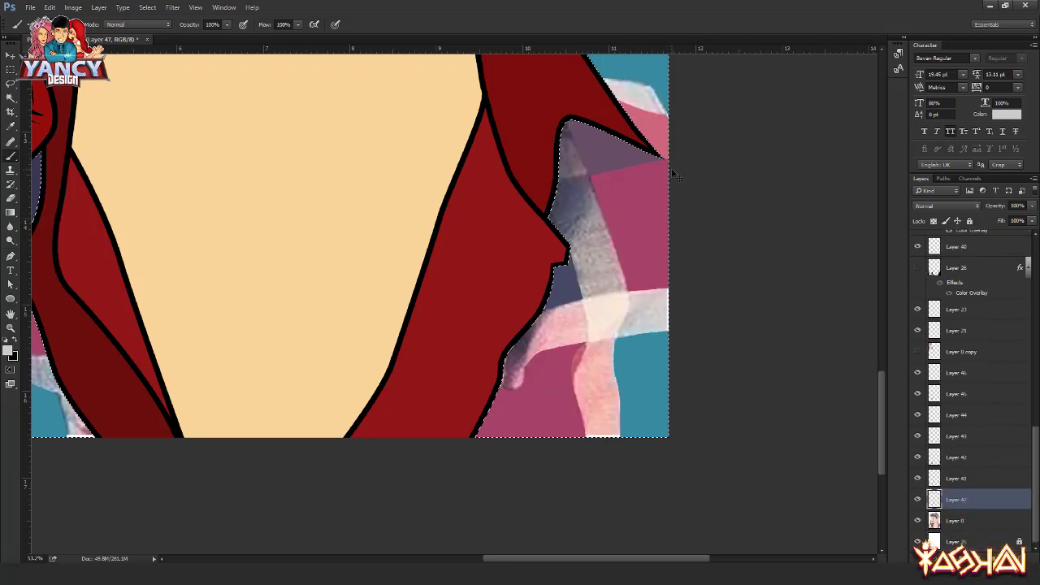
mouse_move(438, 277)
mouse_down()
mouse_move(615, 301)
mouse_move(729, 376)
mouse_move(349, 317)
mouse_move(576, 330)
mouse_up()
key(p)
click(802, 308)
click(683, 348)
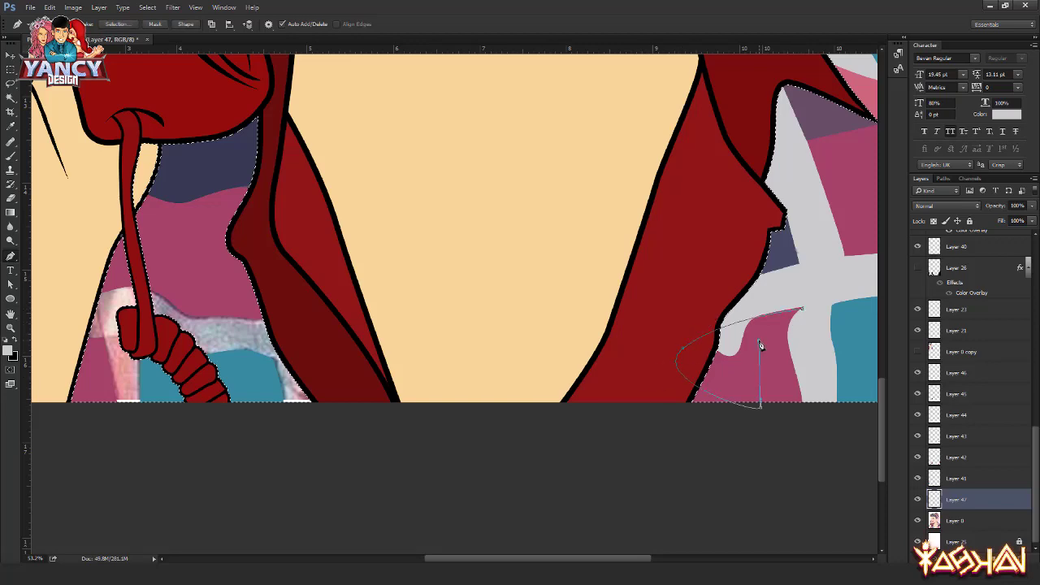
key(ctrl+Return)
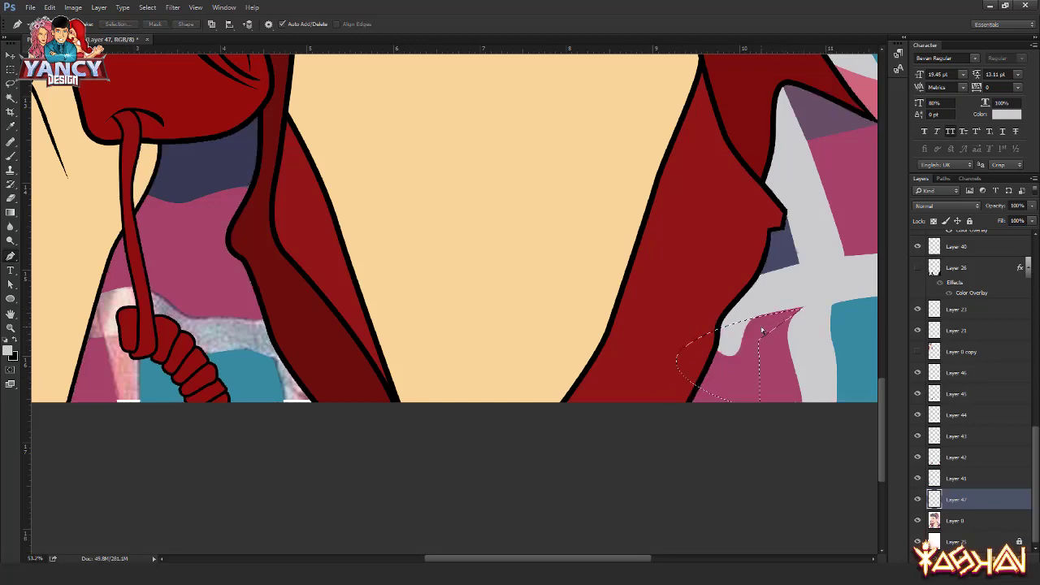
key(v)
key(ctrl+d)
- Restore the shirt selection and brush light grey over the remaining plaid stripes around the phone cord and on the sleeve
drag(382, 165, 494, 200)
key(ctrl+shift+d)
key(b)
mouse_move(410, 439)
mouse_down()
mouse_move(346, 370)
mouse_move(328, 381)
mouse_move(255, 279)
mouse_move(232, 303)
mouse_move(243, 373)
mouse_move(205, 386)
mouse_move(298, 398)
mouse_move(204, 425)
mouse_move(199, 338)
mouse_move(174, 300)
mouse_up()
scroll(205, 389, down, 2)
scroll(170, 342, down, 1)
scroll(399, 365, right, 5)
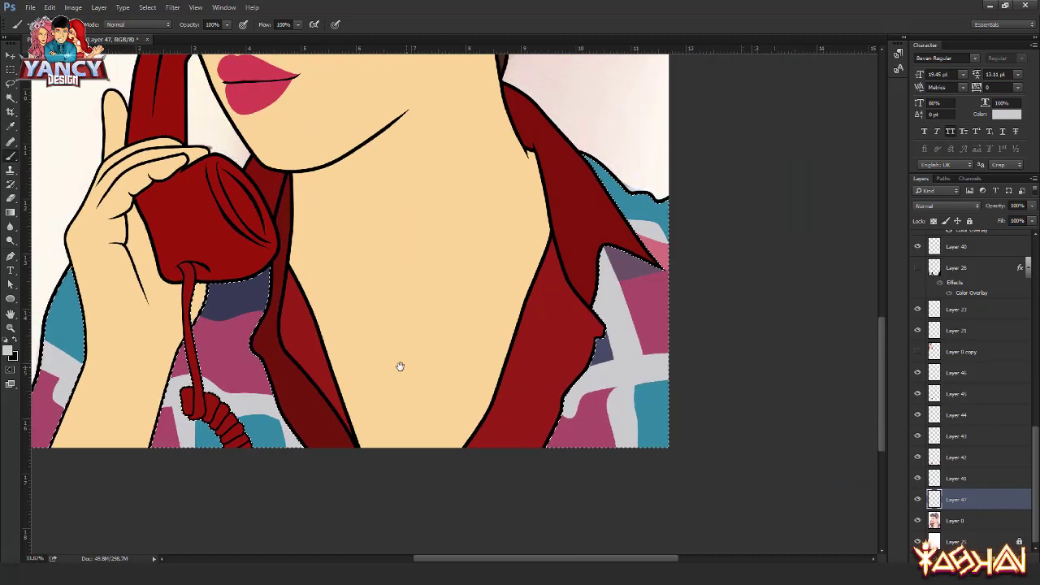
- Hide Layer 47 and, on new Layer 48, trace the cream plaid crossings around the collar tip with the Pen tool
click(919, 501)
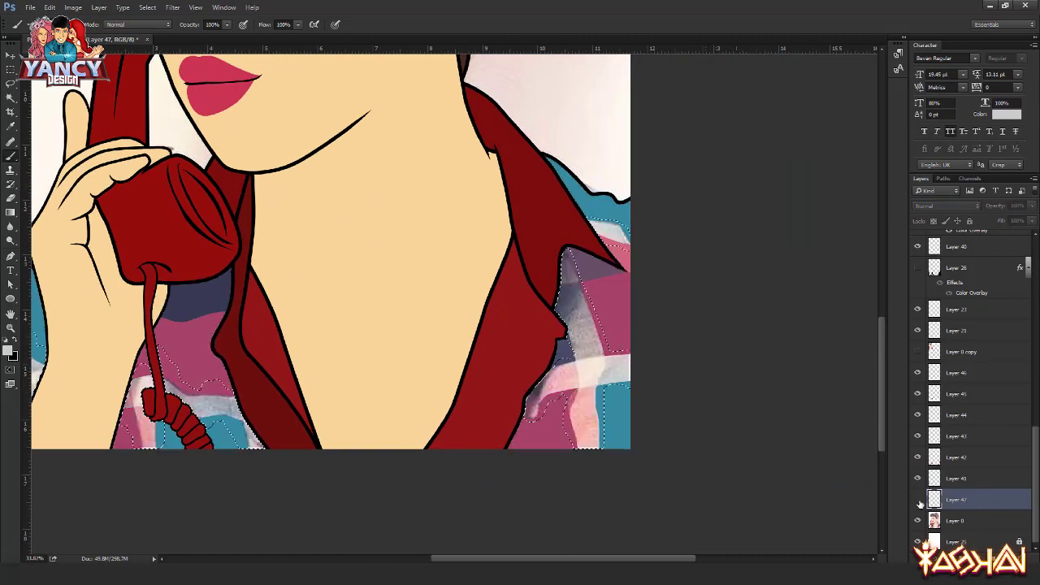
key(ctrl+shift+alt+n)
key(p)
scroll(609, 390, up, 2)
click(519, 186)
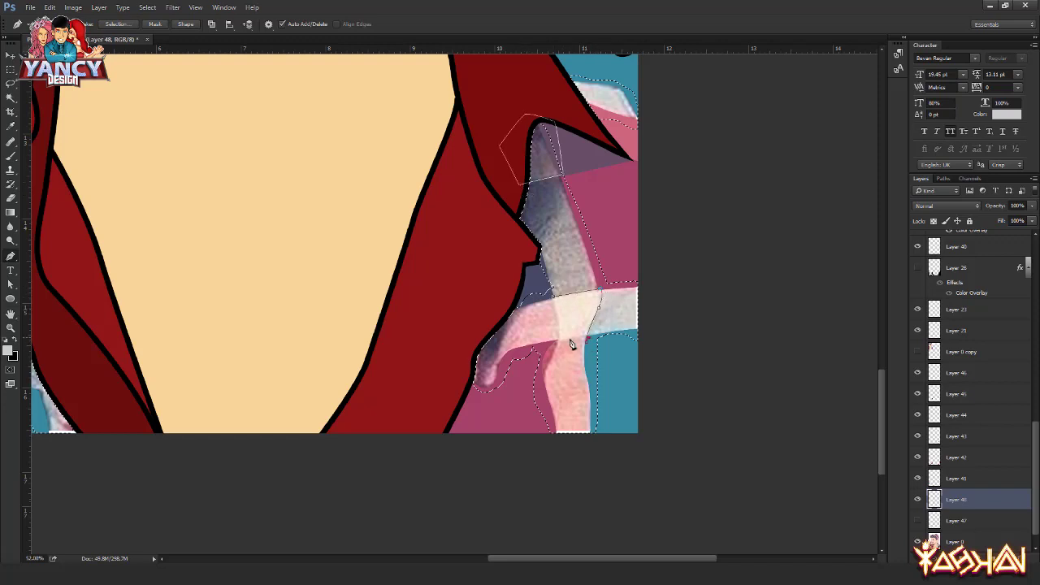
scroll(553, 207, up, 2)
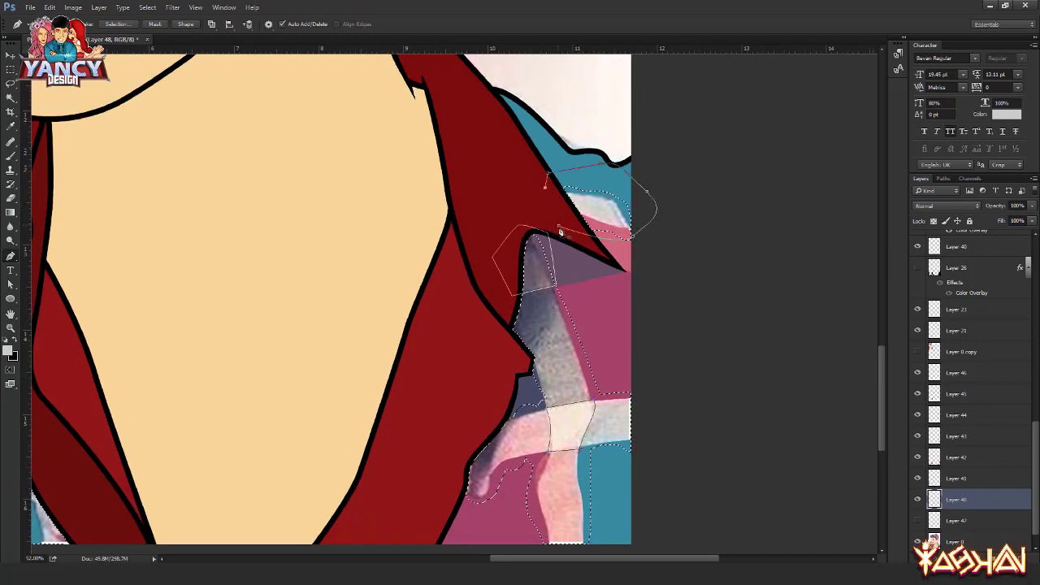
scroll(434, 274, up, 3)
scroll(316, 370, down, 2)
scroll(315, 370, up, 1)
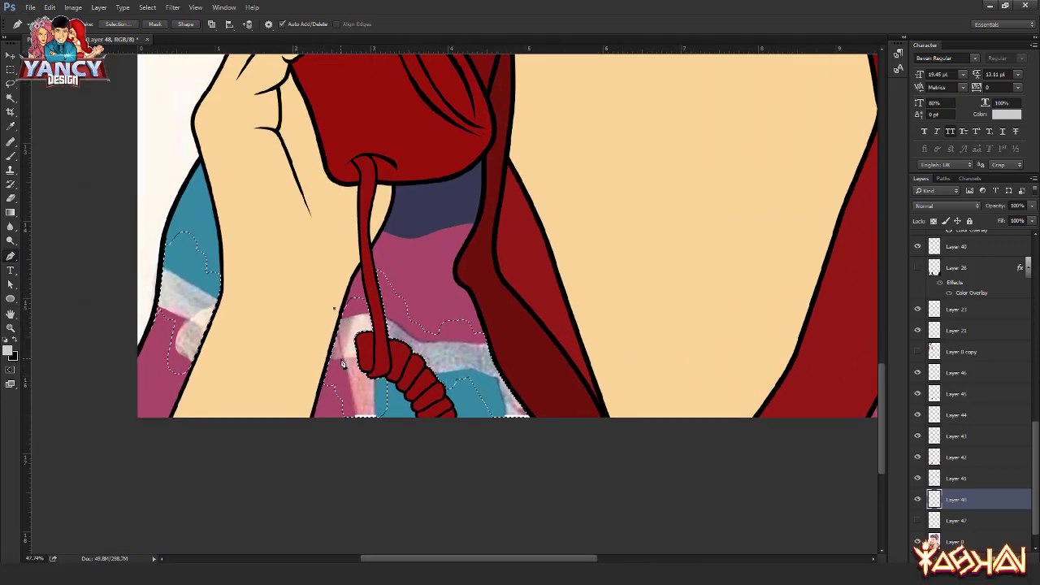
- Trace the cream crossings by the phone cord and on the sleeve, fill all traced shapes with cream, and show Layer 47 again
right_click(313, 290)
key(Escape)
scroll(344, 298, left, 2)
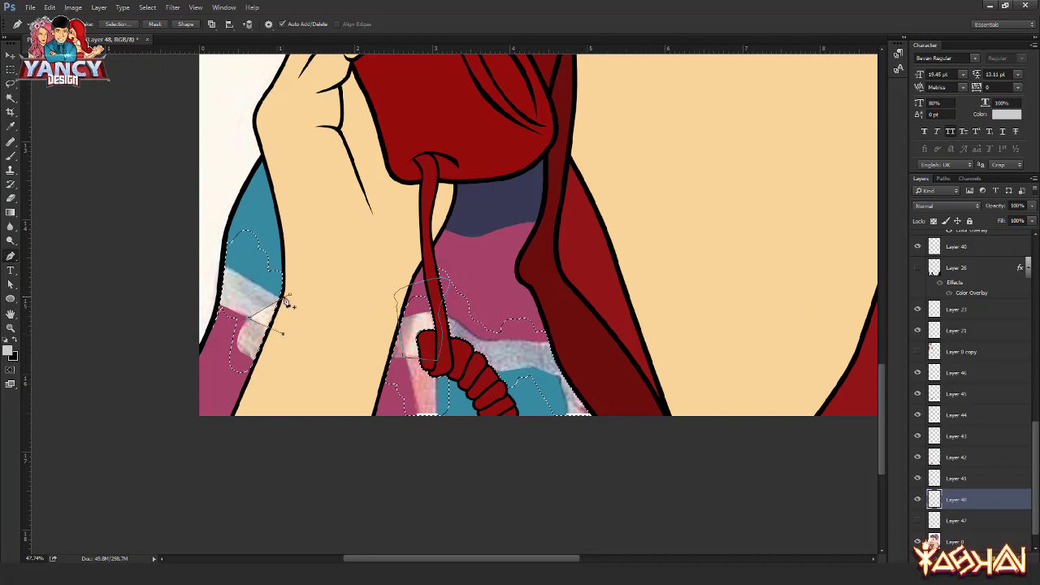
scroll(289, 302, up, 2)
scroll(520, 369, down, 3)
right_click(547, 373)
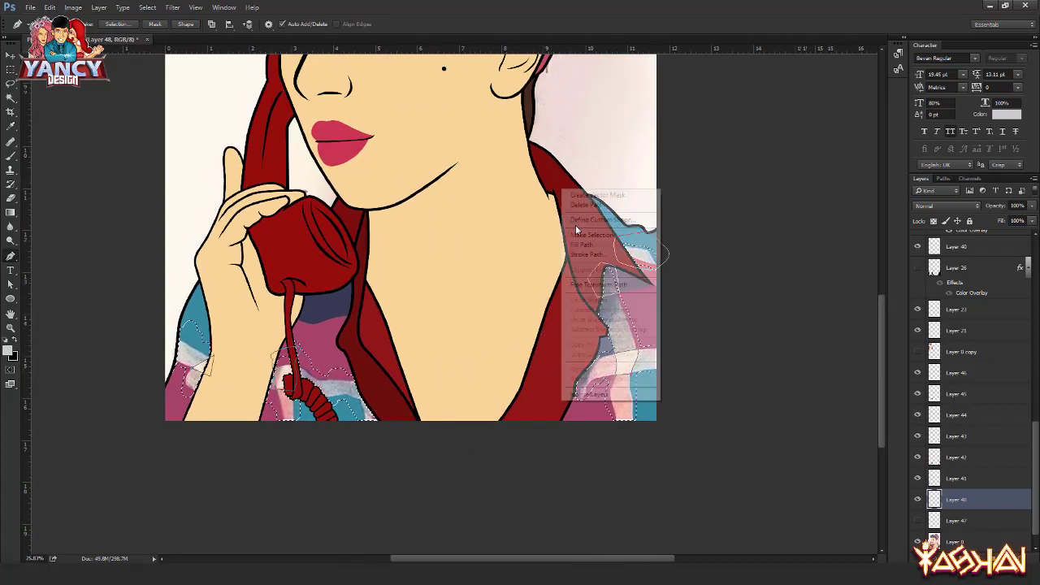
click(627, 360)
key(Return)
key(ctrl+d)
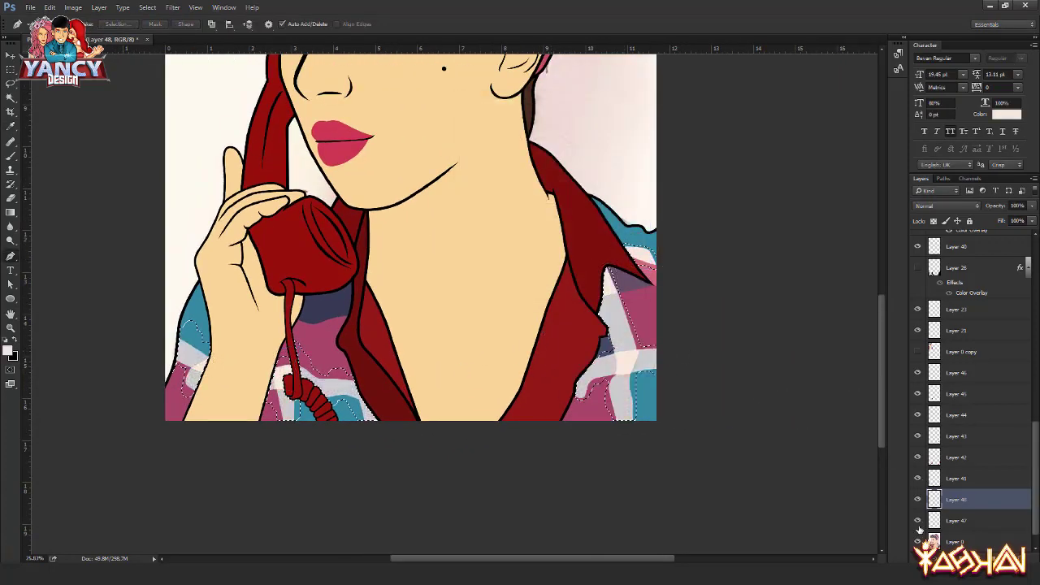
- Hide Layer 28's red inner shirt facings and load that layer's outline as a selection
key(v)
scroll(672, 453, down, 3)
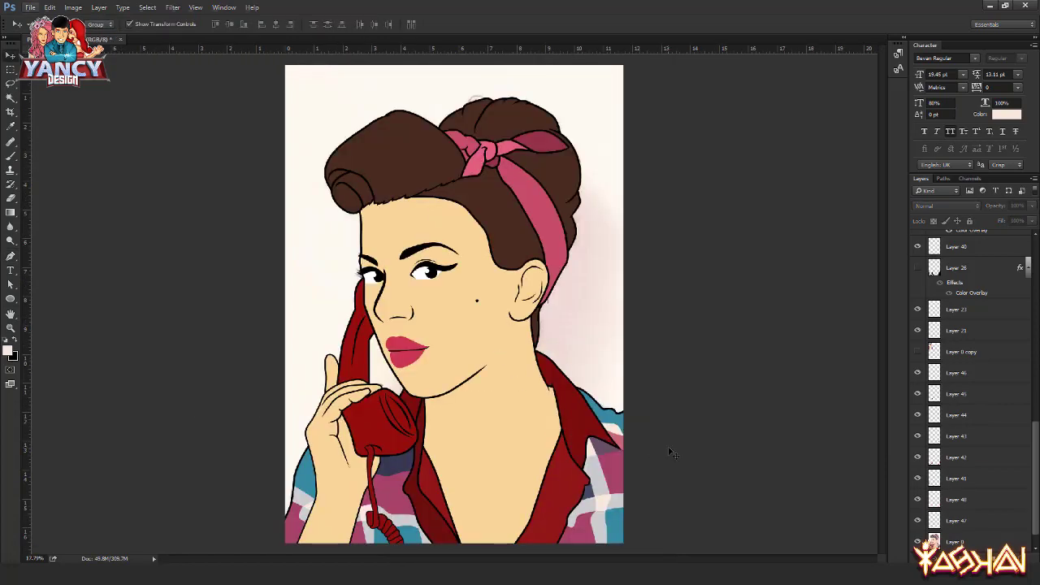
scroll(492, 492, up, 2)
click(515, 365)
click(918, 244)
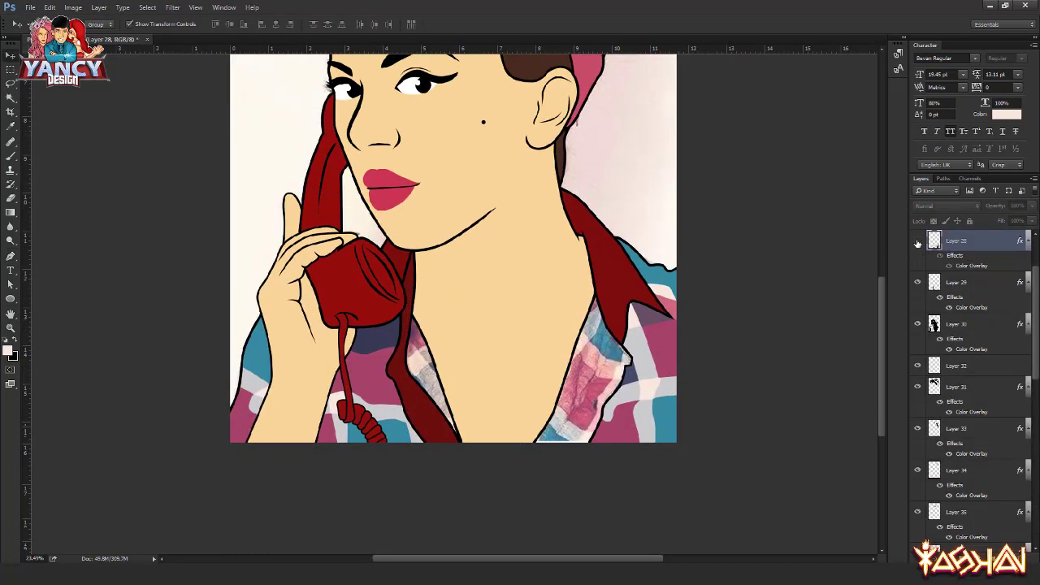
ctrl+click(934, 242)
scroll(512, 440, up, 2)
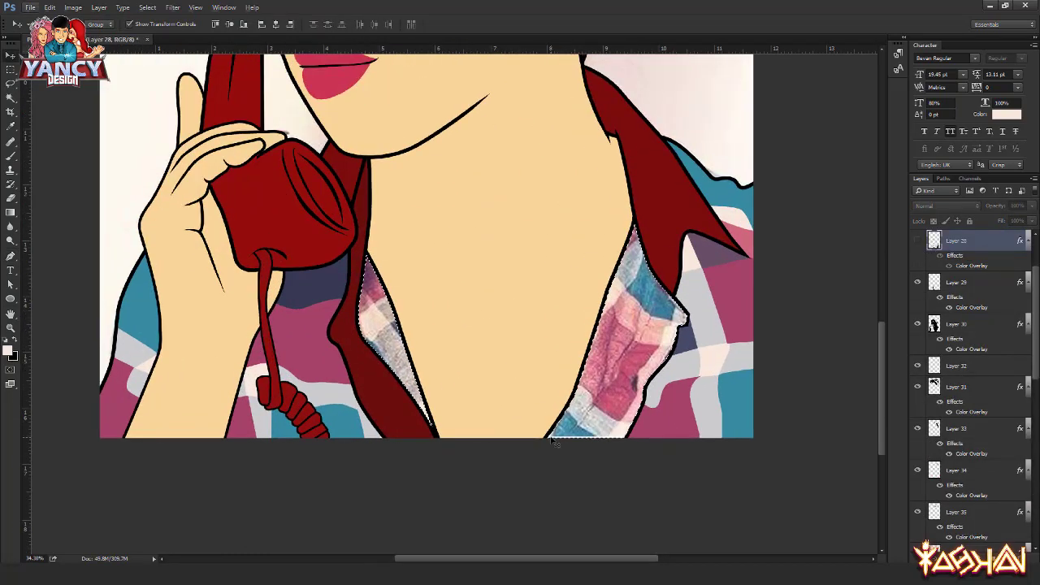
- Make Layer 42 active and trace the magenta plaid patches on both inner facings with the Pen tool
click(667, 420)
key(ctrl+j)
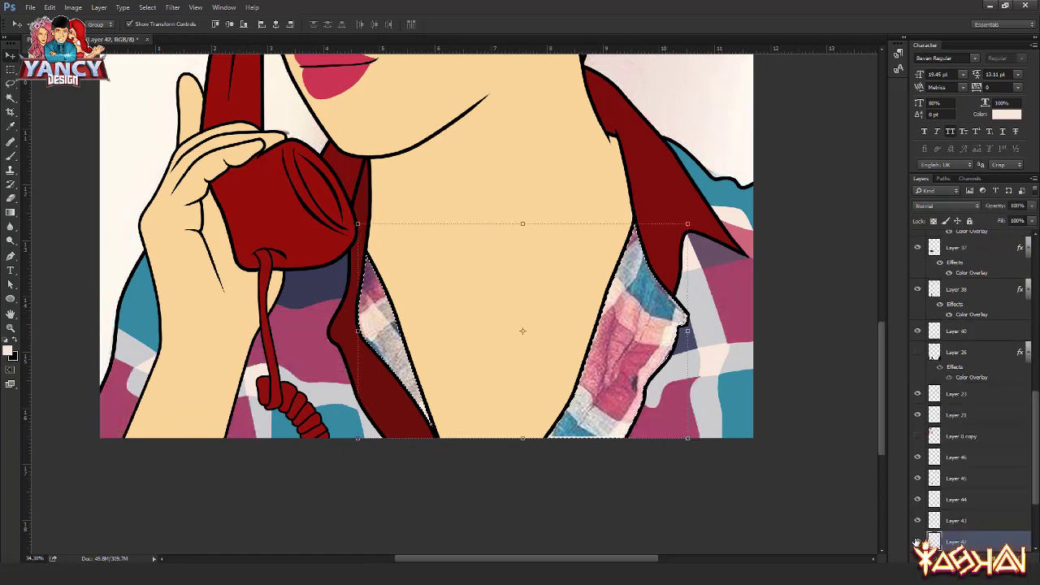
key(p)
scroll(379, 313, up, 2)
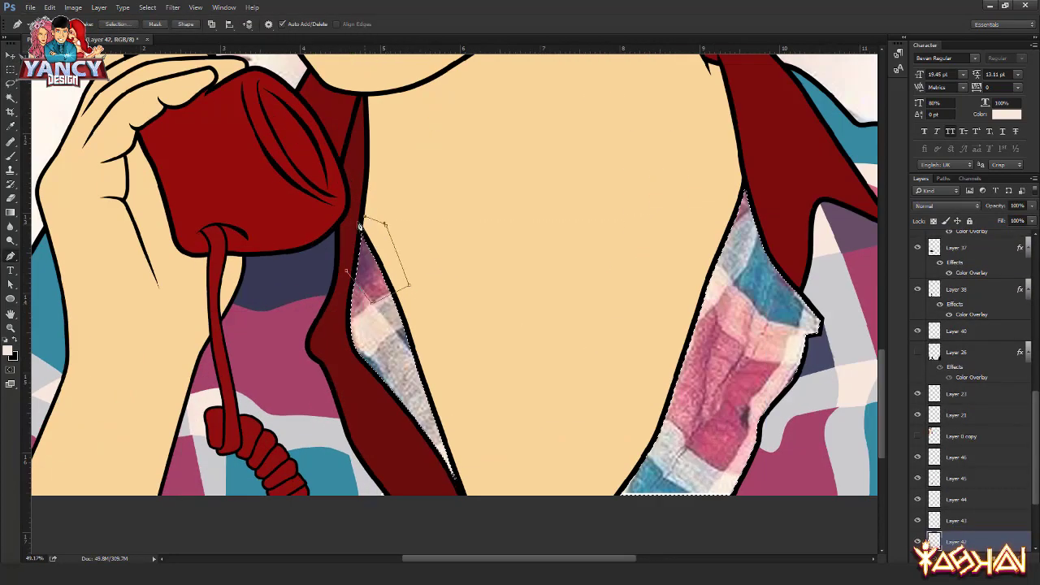
drag(507, 296, 423, 287)
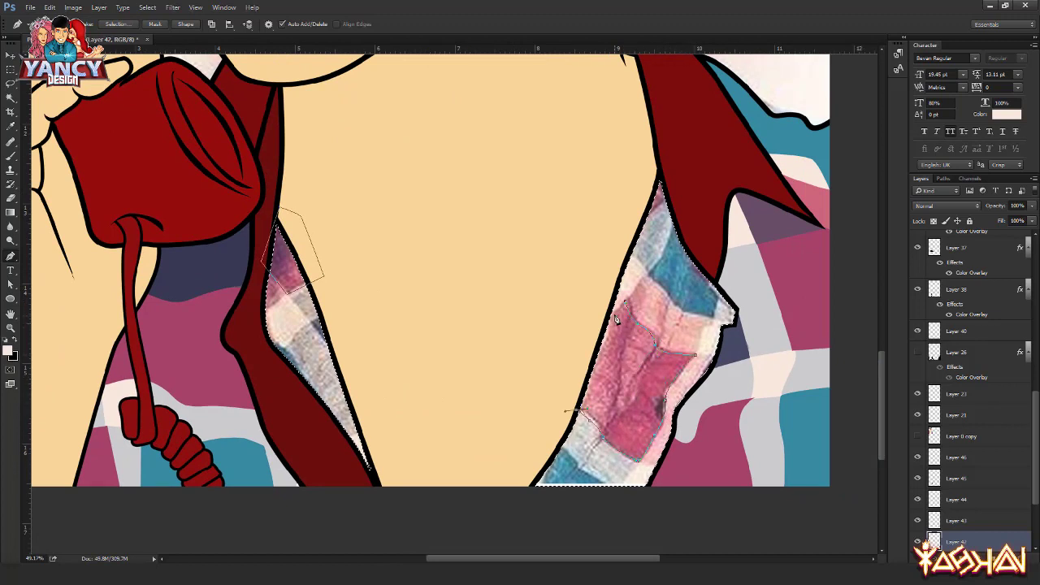
scroll(636, 308, down, 1)
drag(330, 319, 388, 284)
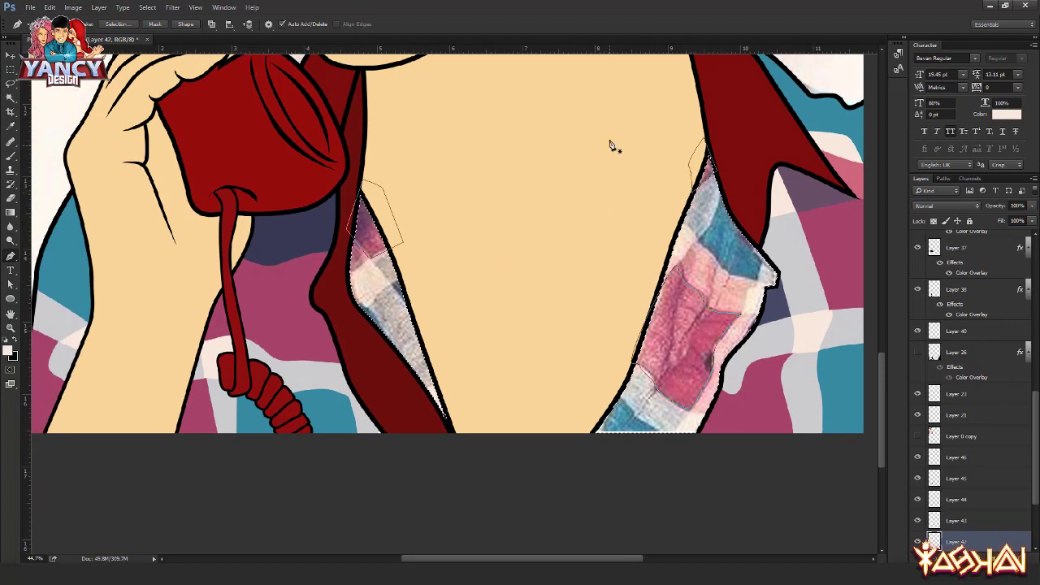
- Fill the traced facing patches with the shirt's magenta on new Layer 49
key(shift+F5)
key(Return)
key(ctrl+z)
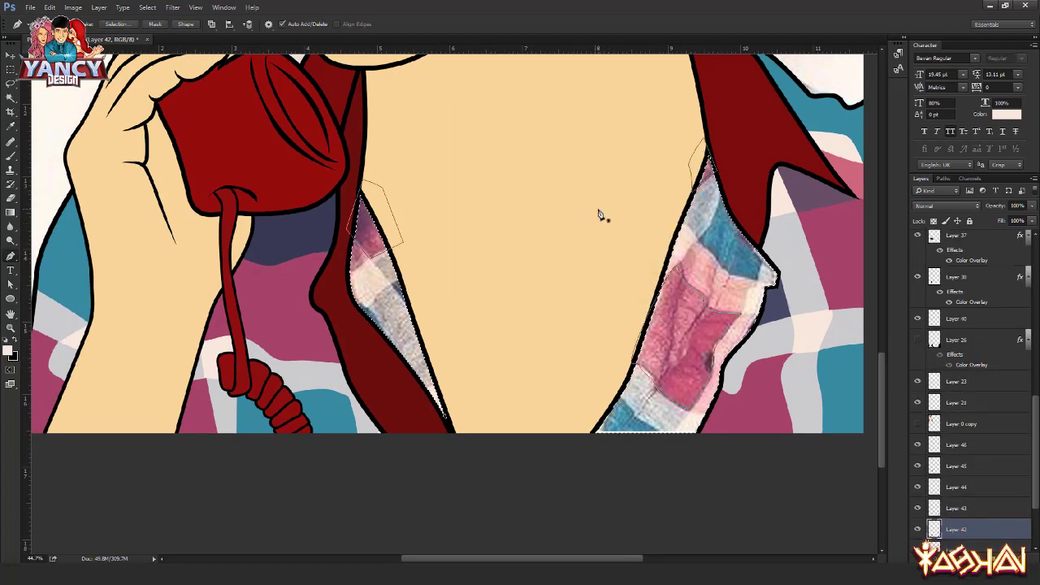
key(shift+F5)
key(Return)
scroll(520, 323, right, 1)
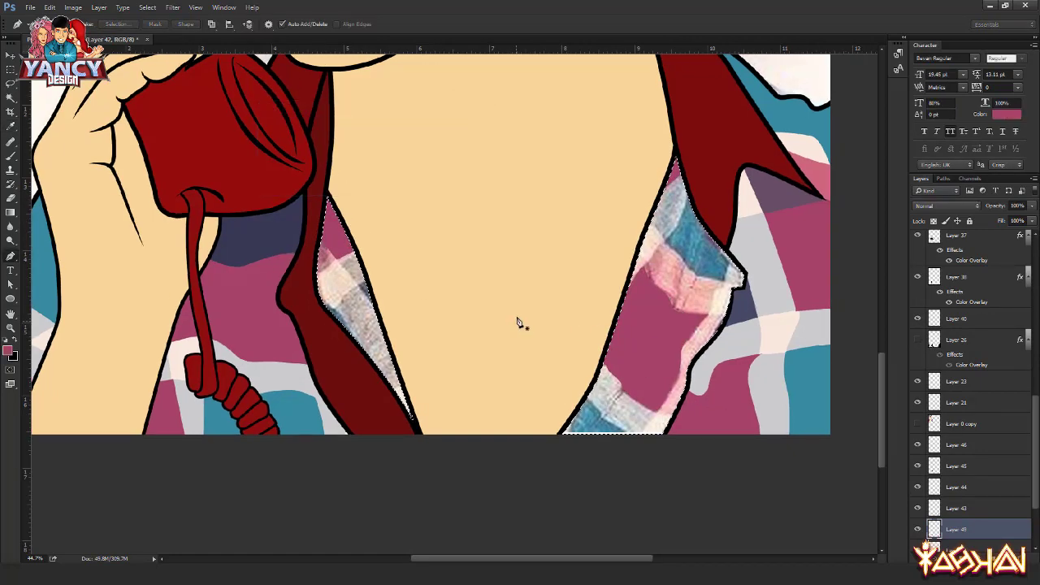
- Trace the teal patch just beneath the large collar flap on the wide facing and fill it with sampled teal
click(699, 177)
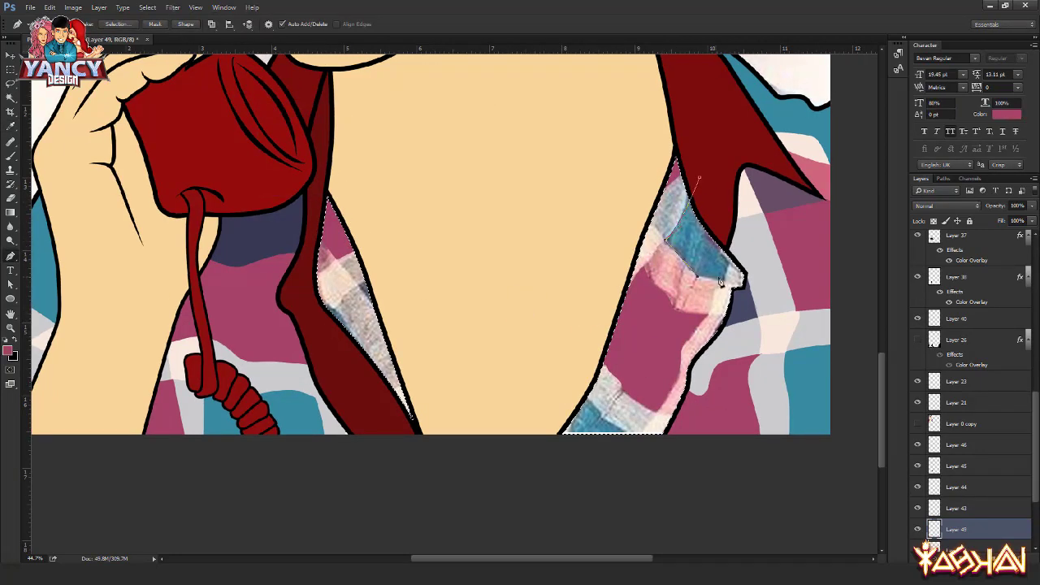
key(i)
click(703, 227)
key(p)
scroll(617, 353, down, 2)
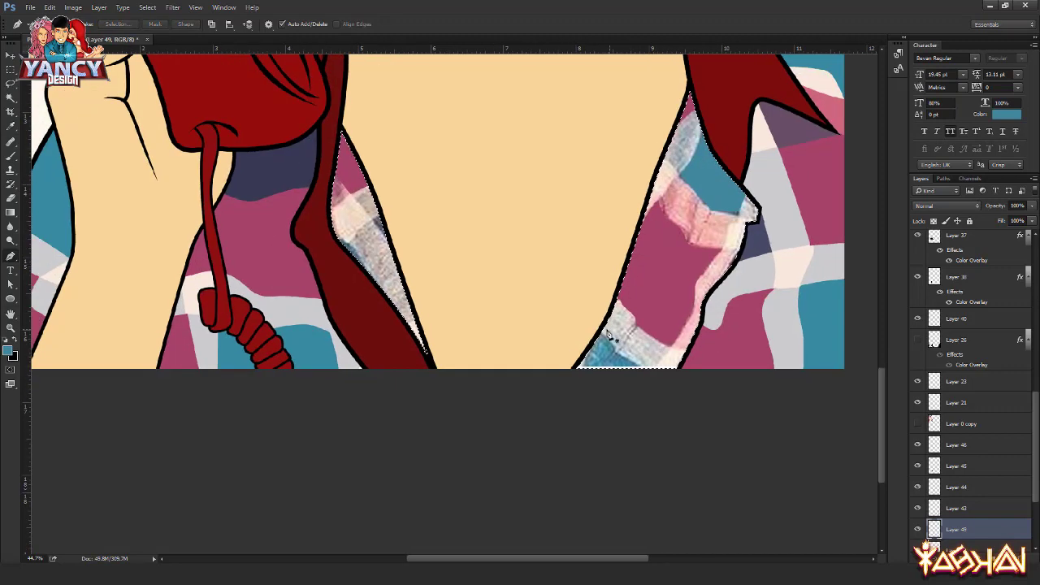
- Trace and fill with teal the patch at the wide facing's lower end and the one on the narrow facing's edge
click(576, 314)
right_click(576, 314)
click(606, 348)
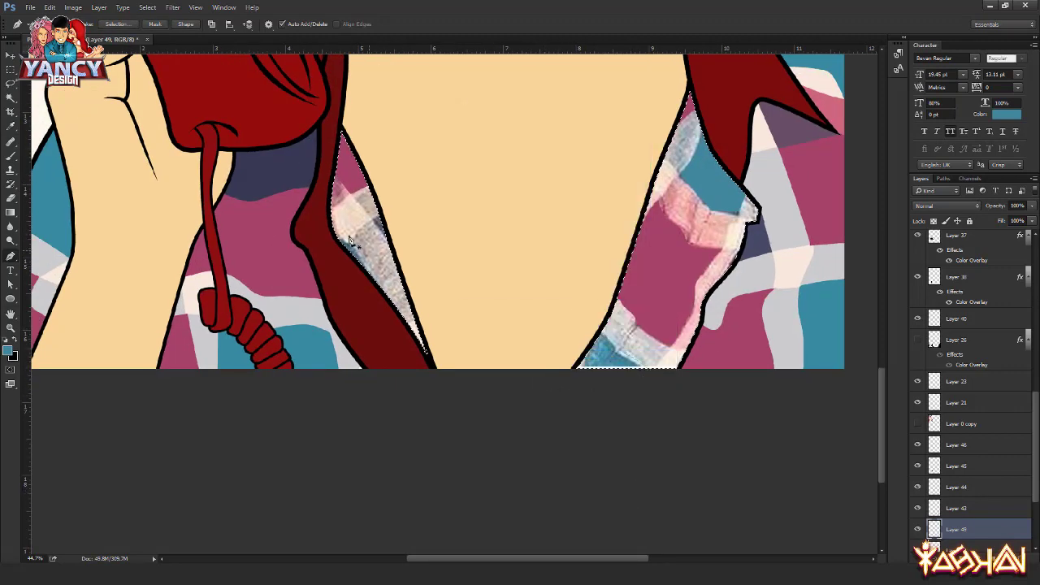
right_click(315, 184)
click(350, 239)
key(Return)
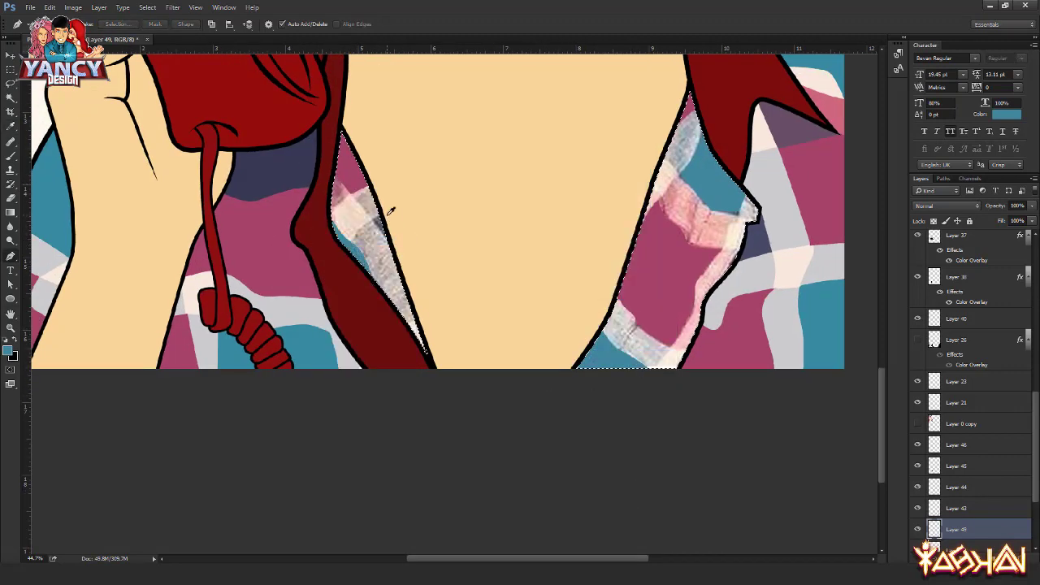
- Trace the small dark patch on the narrow facing's neck-side edge and fill its path with navy
right_click(389, 217)
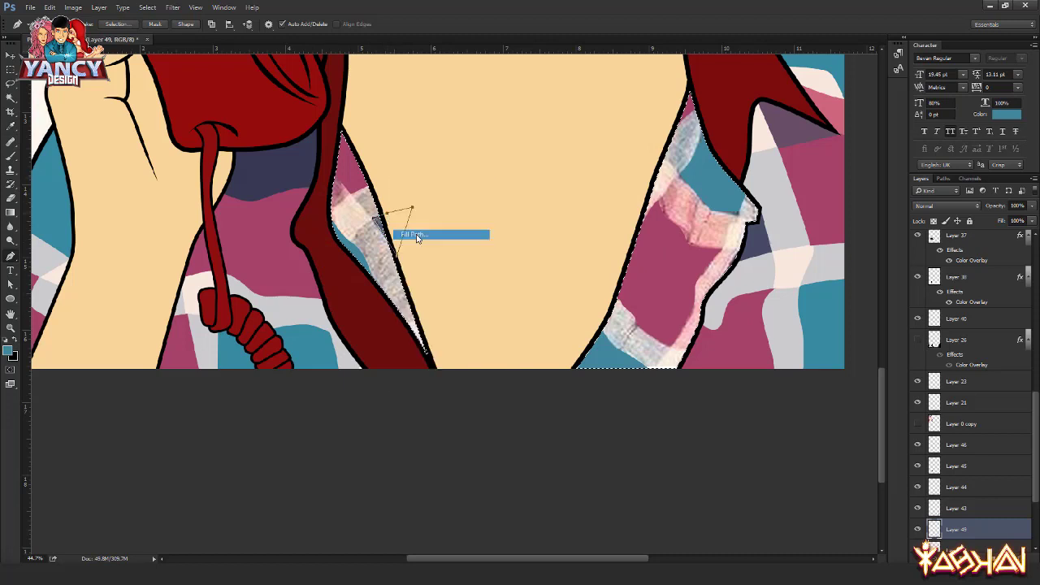
click(414, 232)
key(Return)
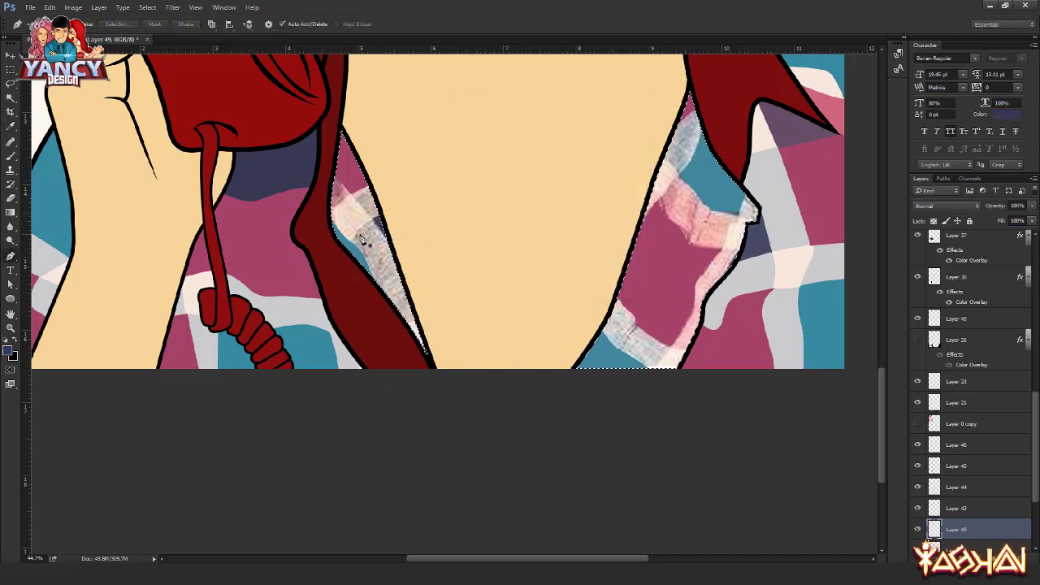
- Add new Layer 50 and draw a closed Pen path around the narrow facing below its magenta patch
key(ctrl+shift+alt+n)
click(386, 177)
click(424, 262)
click(449, 337)
click(421, 388)
click(388, 371)
click(295, 185)
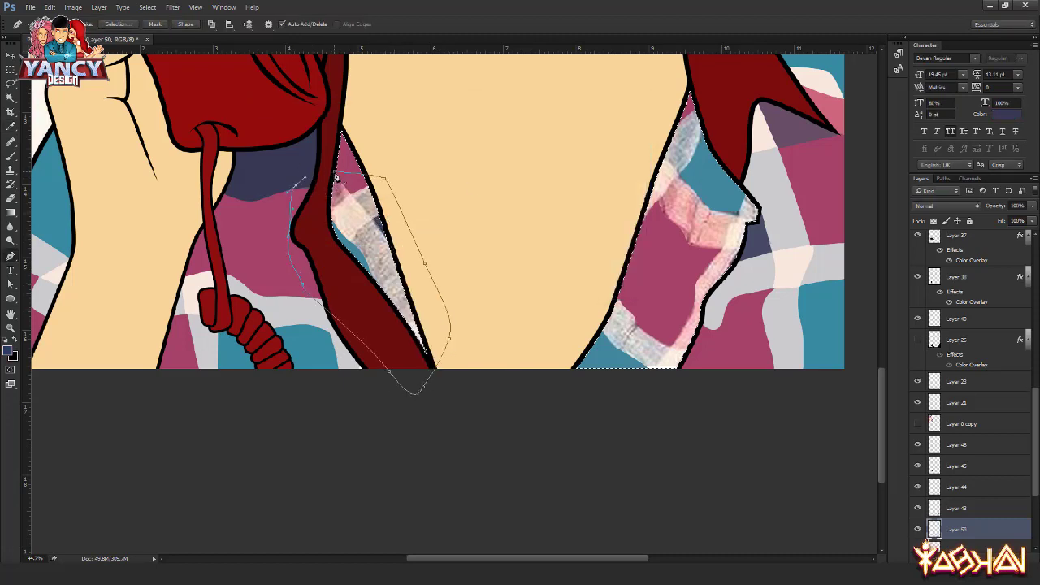
- Draw a second closed Pen path loosely around the whole wide facing on Layer 50
click(705, 88)
click(605, 155)
click(558, 261)
click(538, 331)
click(572, 397)
click(645, 403)
click(665, 387)
click(689, 368)
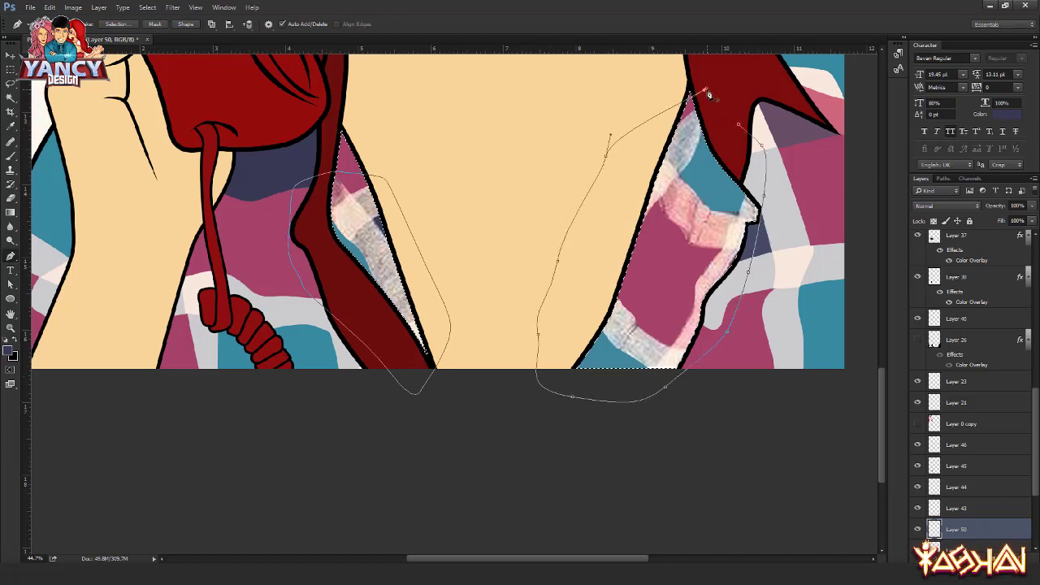
- Fill both facing paths with the plaid's light grey, clear the paths, and move Layer 50 directly beneath Layer 41
key(shift+F5)
key(Return)
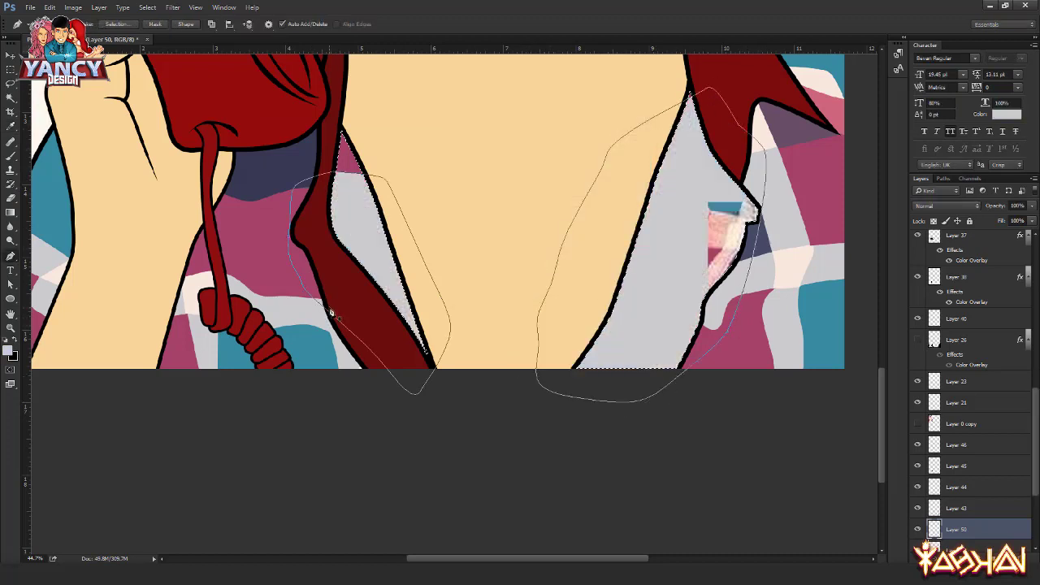
key(ctrl+shift+h)
scroll(907, 519, down, 2)
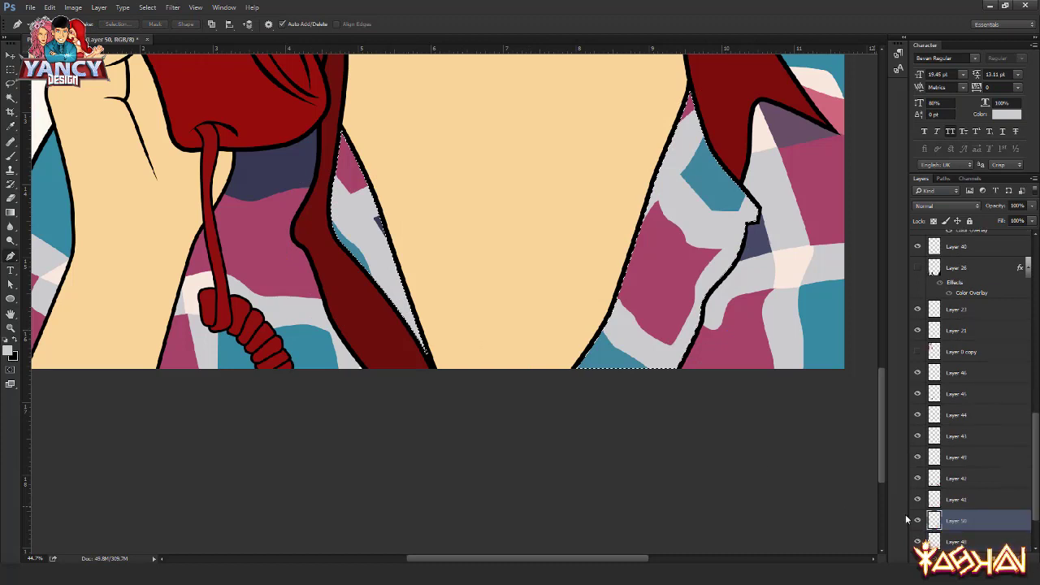
- On new Layer 51, trace the cream crossings on both facings with Layer 50 hidden, fill them with cream, and show Layer 50 again
key(ctrl+alt+shift+v)
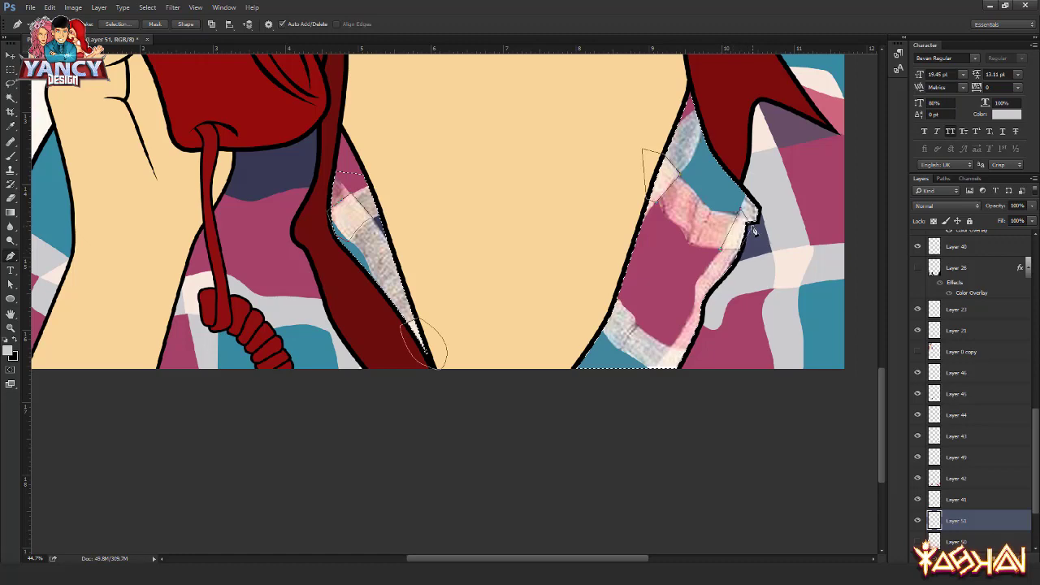
scroll(731, 239, down, 2)
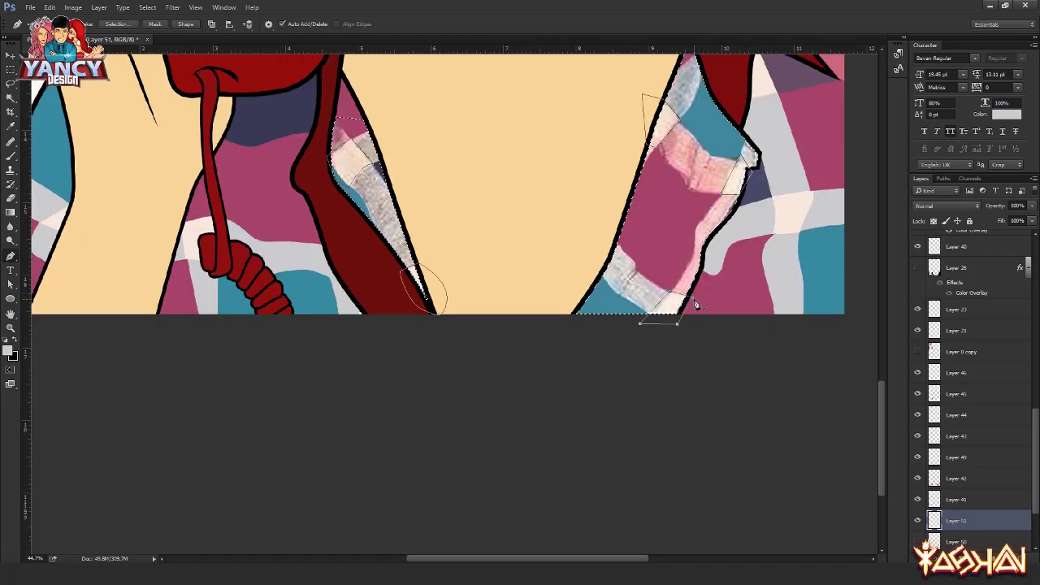
right_click(560, 135)
key(Return)
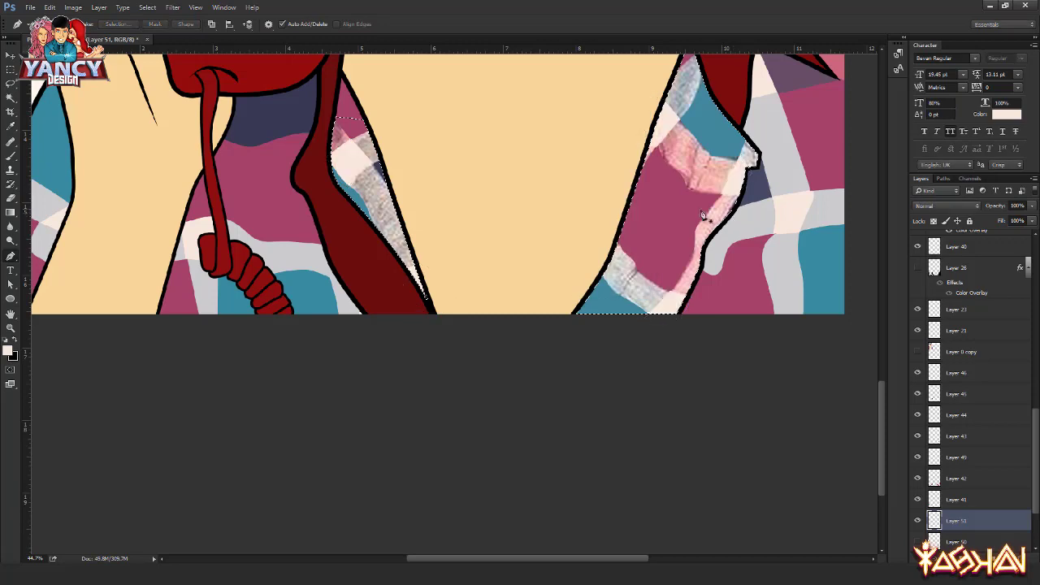
key(v)
scroll(719, 292, down, 3)
scroll(718, 292, up, 5)
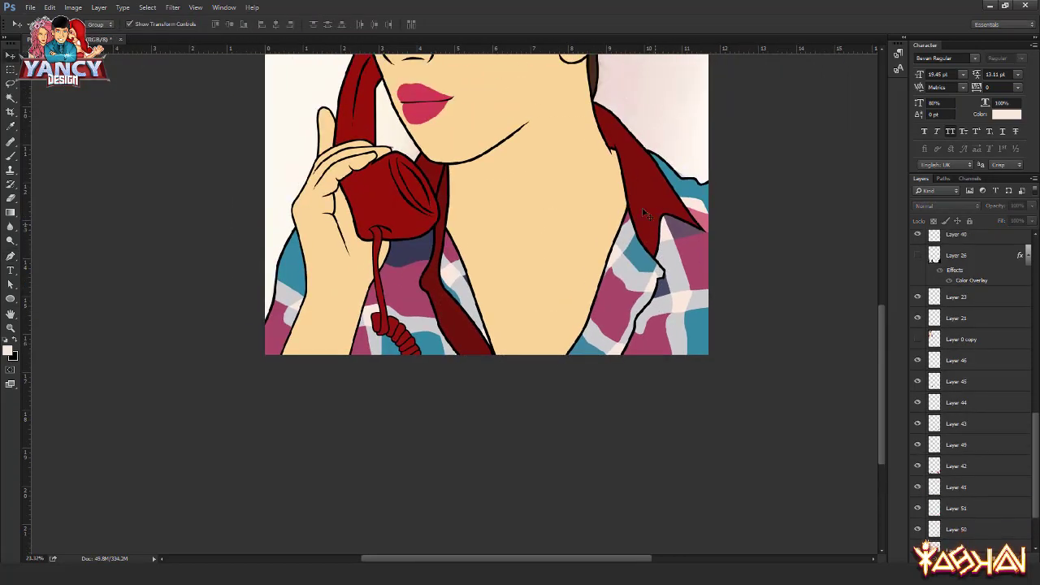
- Hide Layer 27's red collar, load its outline as a selection, and add new Layer 52 above it
ctrl+click(641, 258)
click(918, 240)
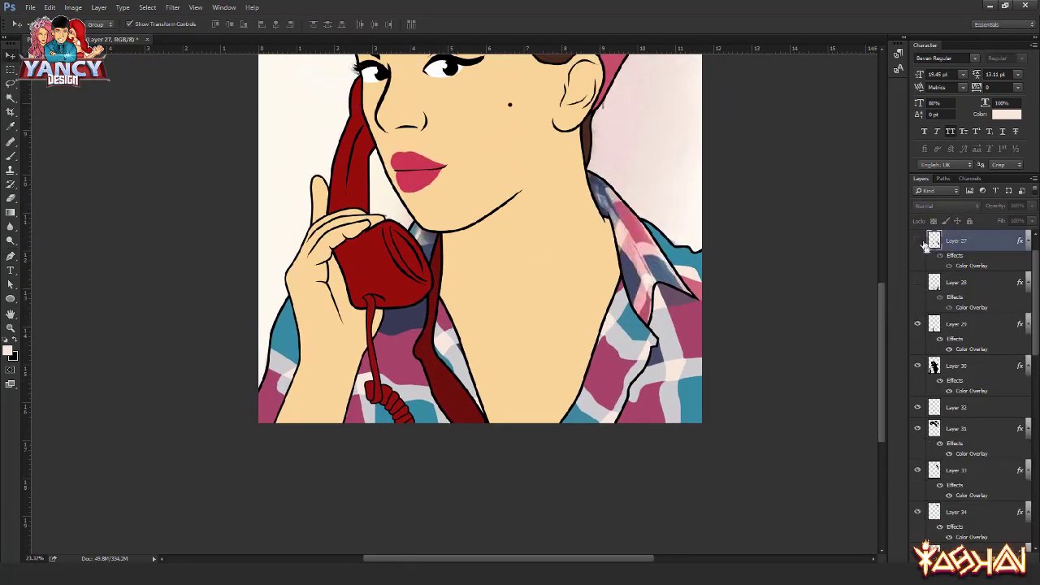
key(ctrl+shift+n)
key(Return)
- Trace the teal patch on the collar beside the phone's mouthpiece and fill it with teal sampled from the photo
key(p)
scroll(406, 211, up, 3)
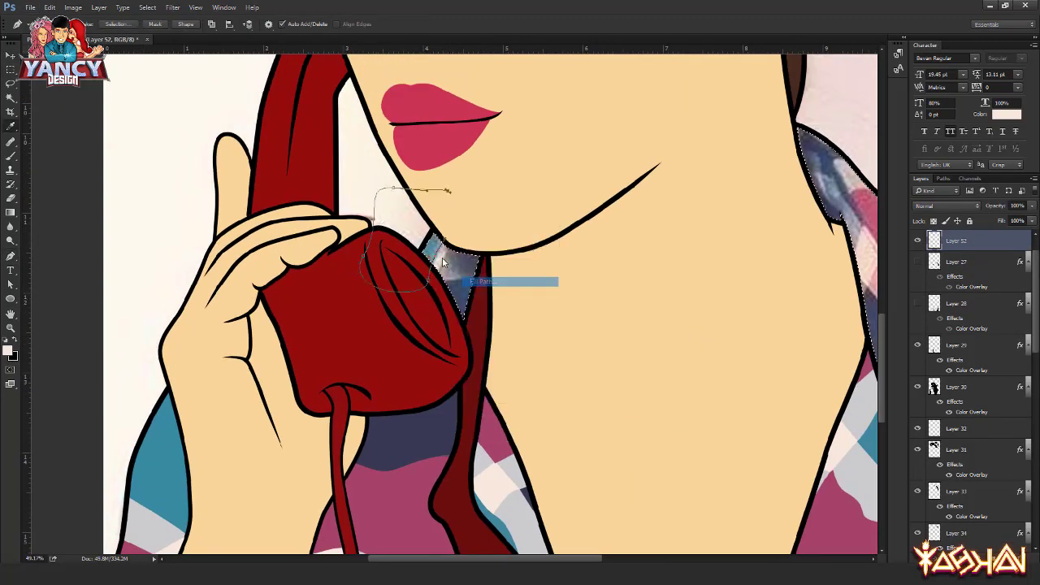
click(554, 200)
- Trace the navy patches on the large collar flap and at its neck end, and fill them with navy sampled from the photo
drag(644, 255, 416, 255)
scroll(416, 255, down, 1)
scroll(612, 300, up, 2)
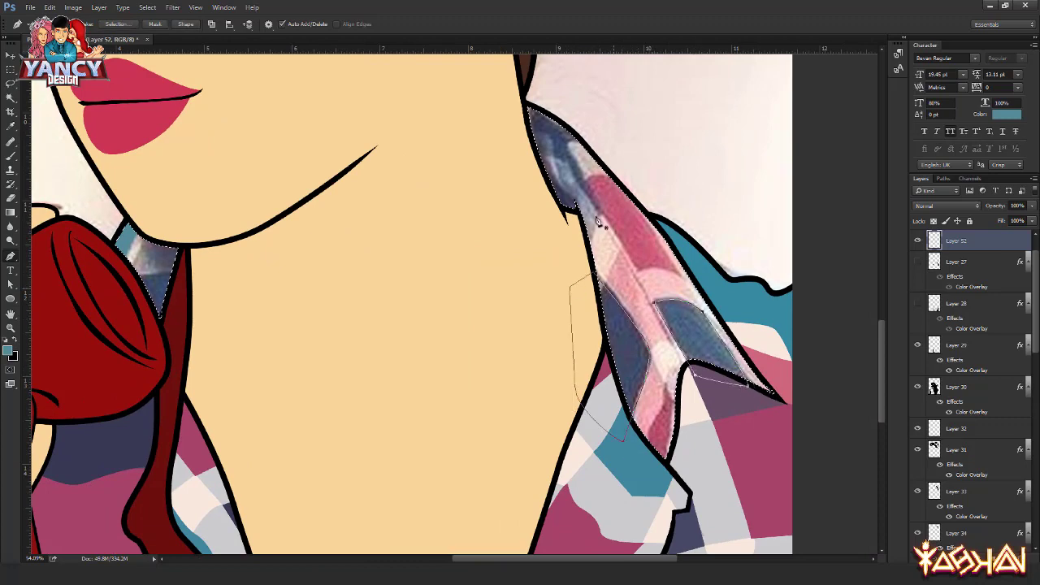
scroll(598, 220, up, 3)
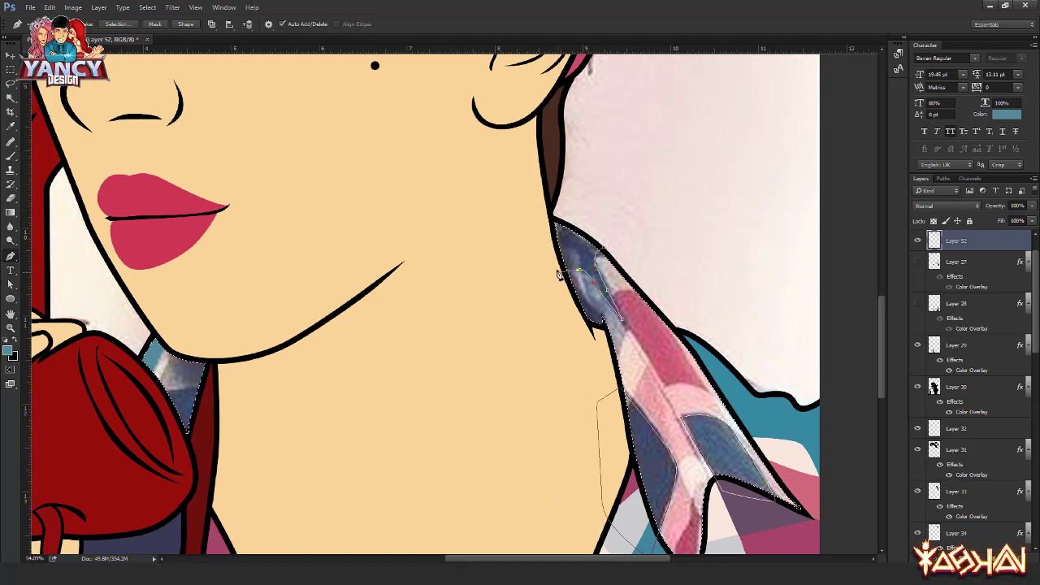
scroll(606, 250, down, 3)
right_click(555, 207)
click(560, 266)
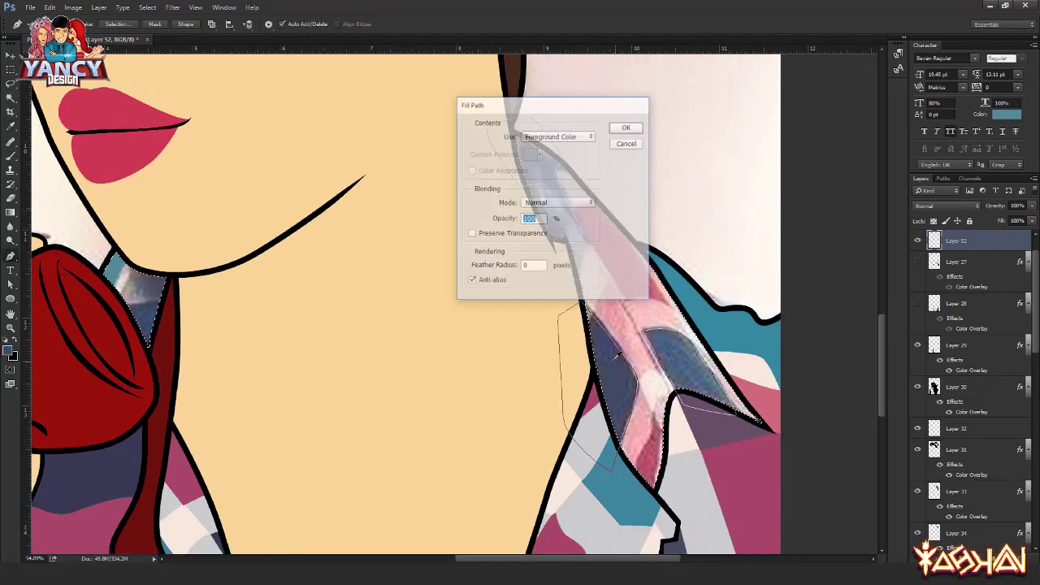
key(Return)
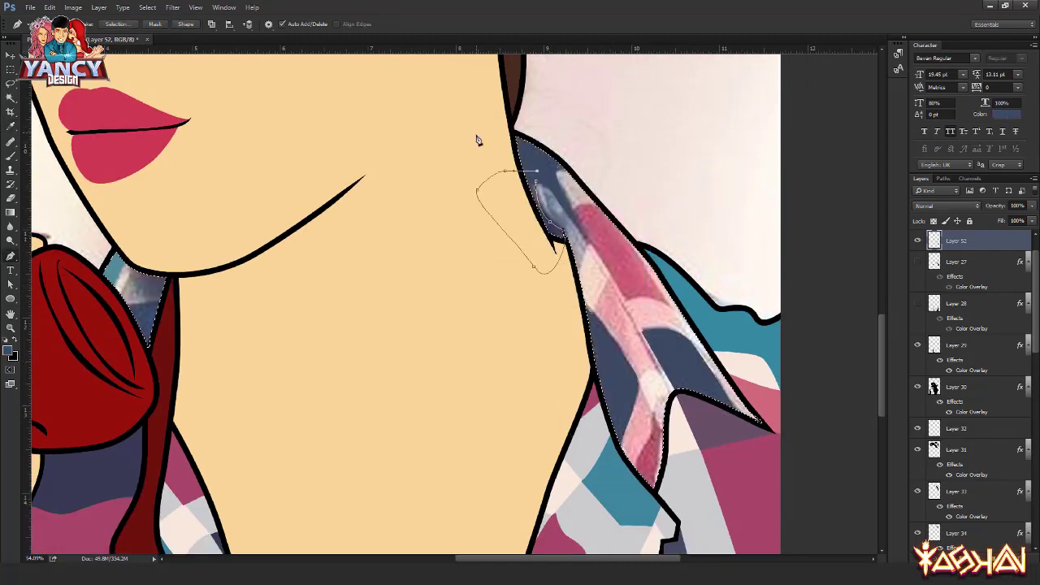
right_click(477, 140)
click(483, 199)
key(Return)
- Trace the deep pink patch on the large collar flap, fill it with sampled pink on new Layer 54, and move that layer beneath Layer 52
key(ctrl+shift+alt+n)
scroll(552, 226, up, 3)
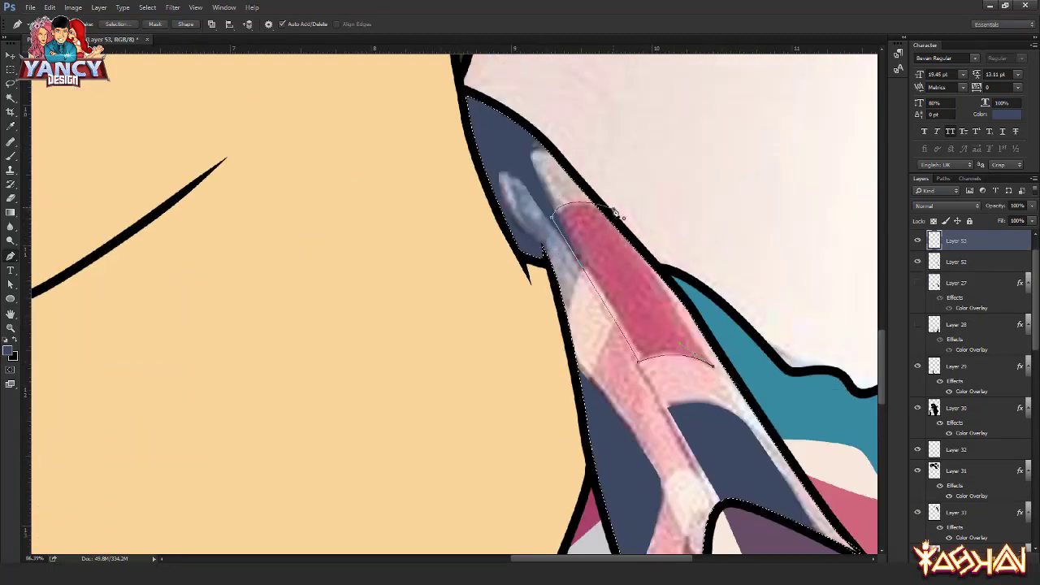
right_click(664, 227)
click(690, 279)
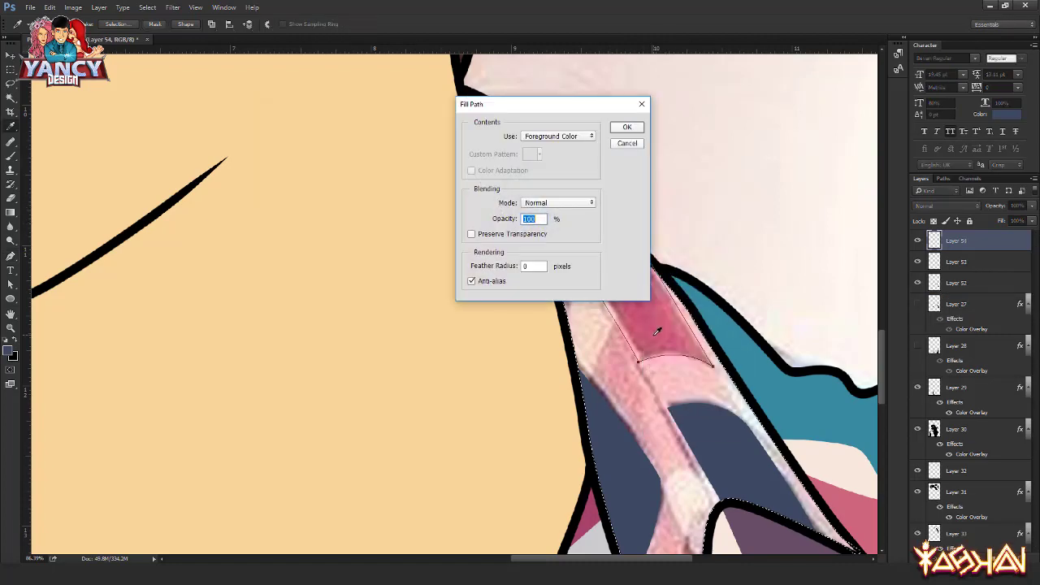
key(Return)
key(ctrl+shift+alt+n)
key(ctrl+[)
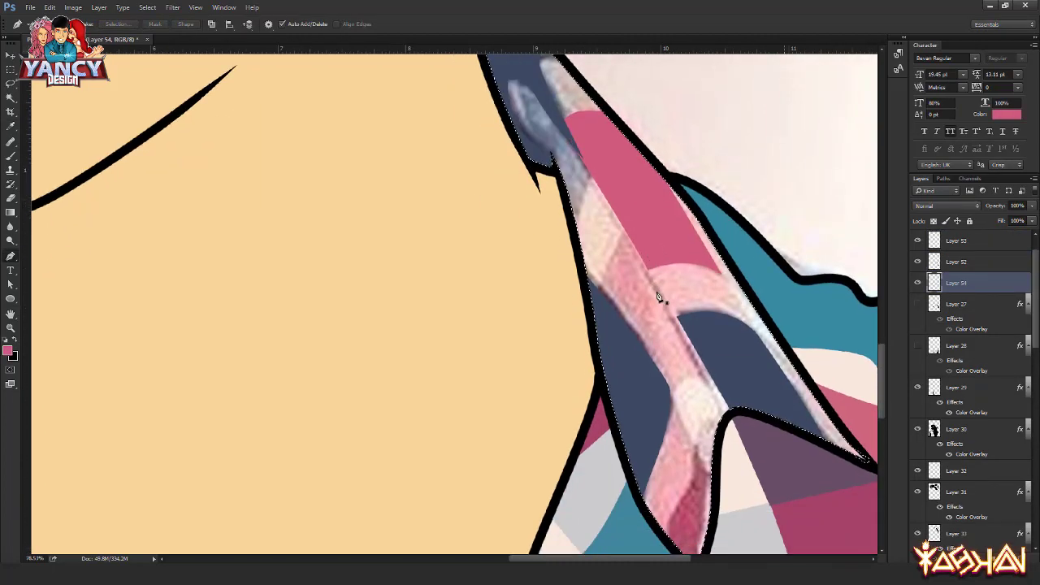
- On new Layer 55, trace the lower patch of the collar piece beside the phone and fill it with navy sampled from the photo
scroll(661, 297, down, 2)
drag(261, 328, 305, 329)
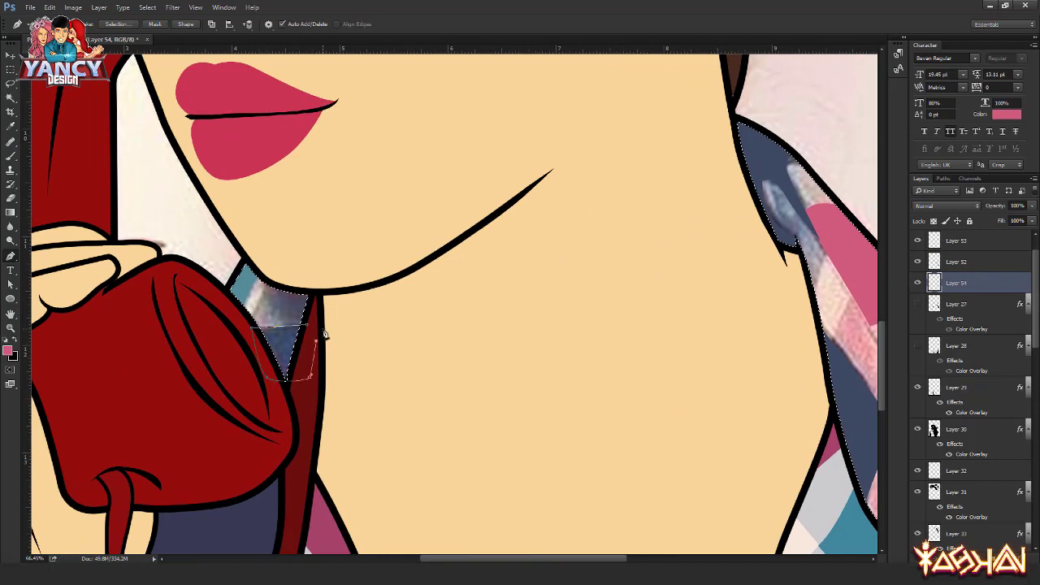
key(ctrl+shift+alt+n)
alt+click(293, 341)
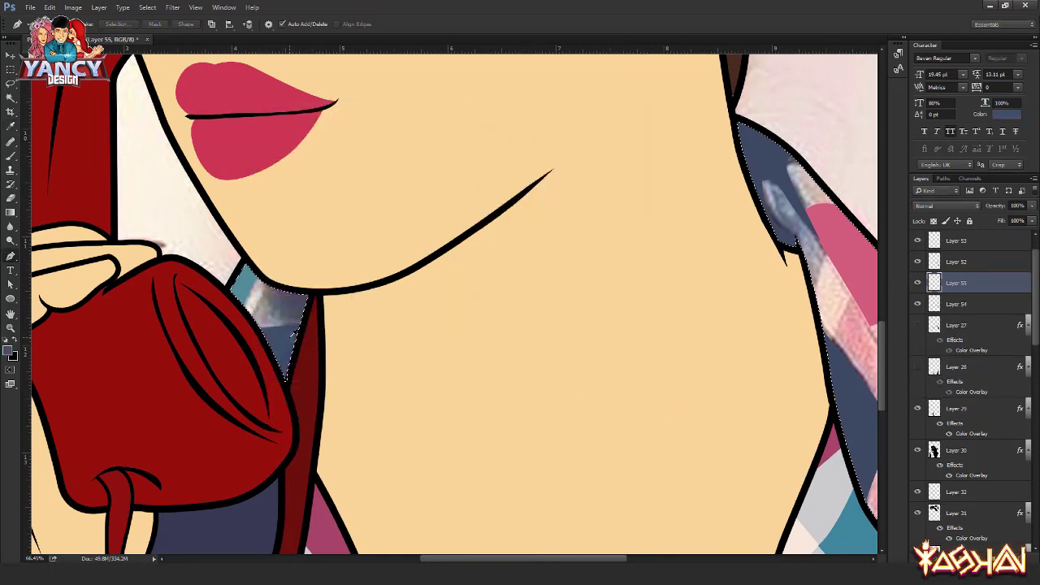
right_click(218, 219)
click(256, 301)
key(Return)
- On new Layer 56, fill the traced middle patch of the collar piece beside the phone with pale pinkish grey, and clear the path
key(ctrl+shift+alt+n)
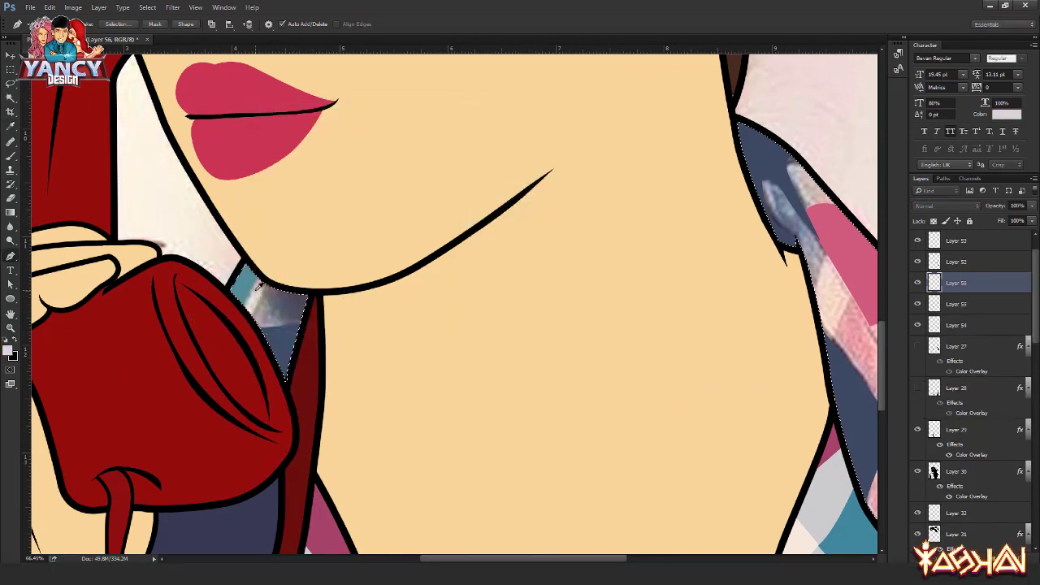
scroll(259, 286, right, 6)
key(b)
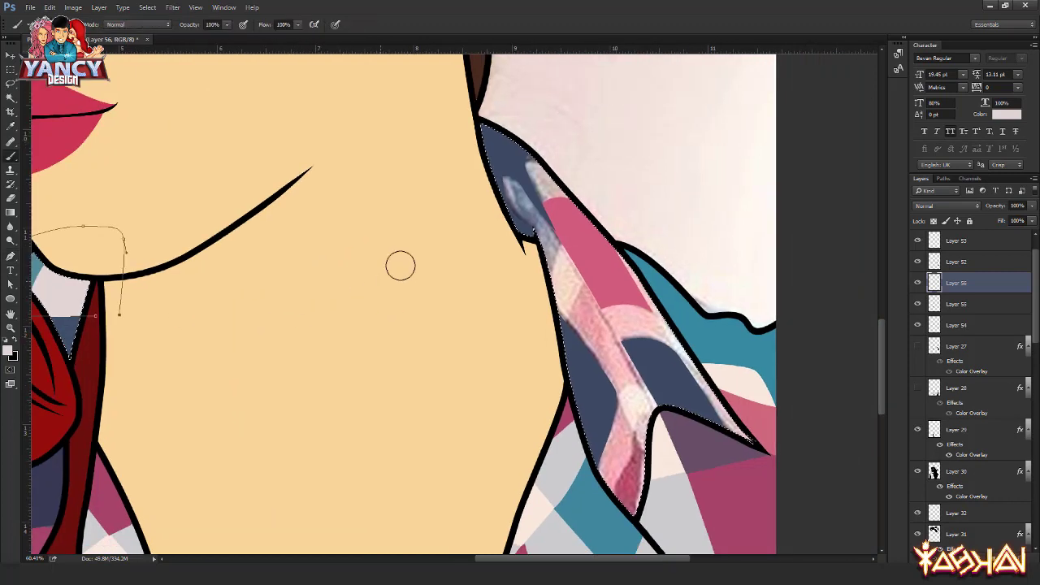
scroll(495, 165, down, 1)
key(p)
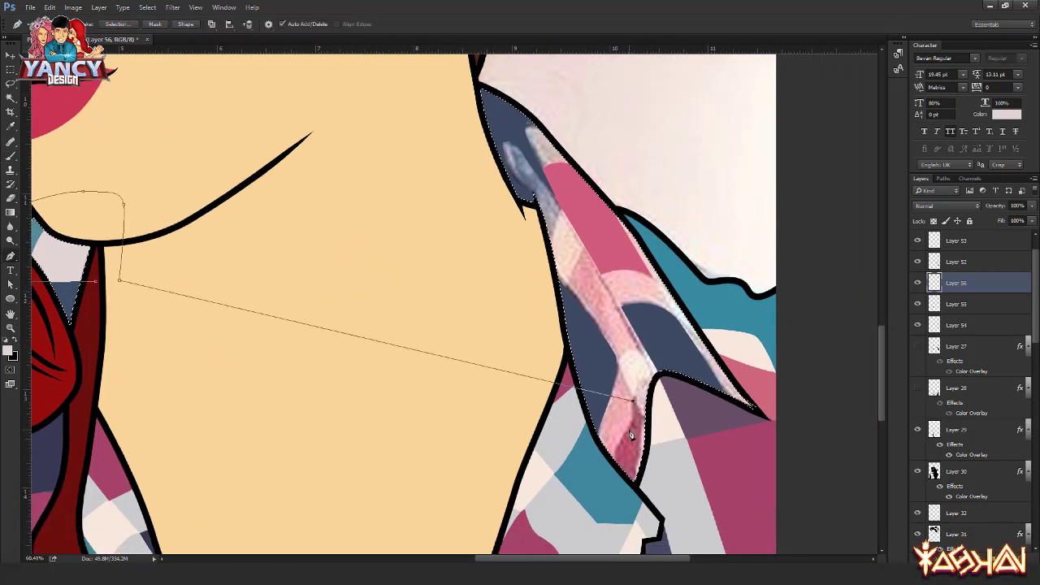
right_click(638, 400)
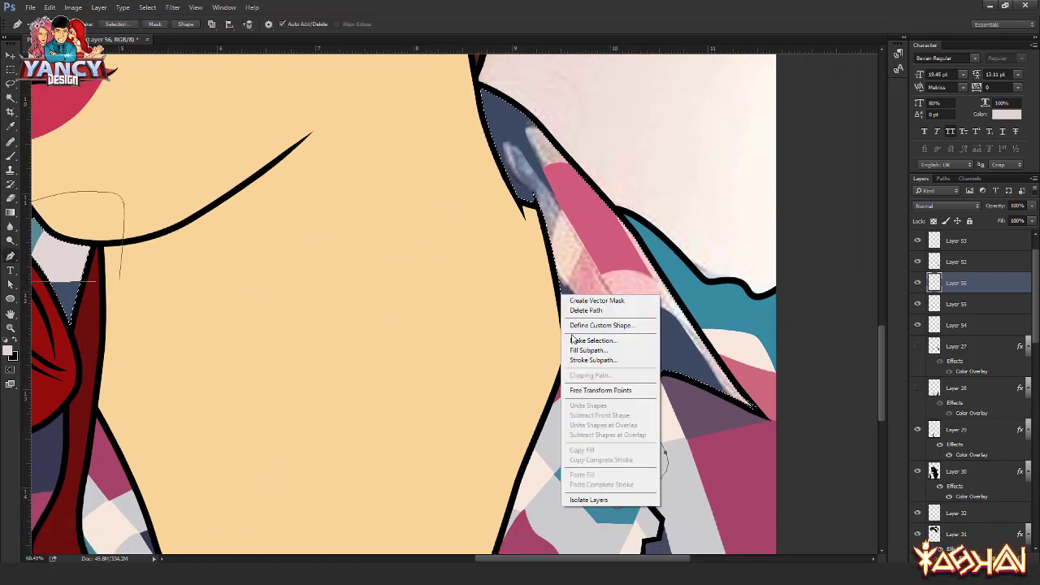
click(475, 357)
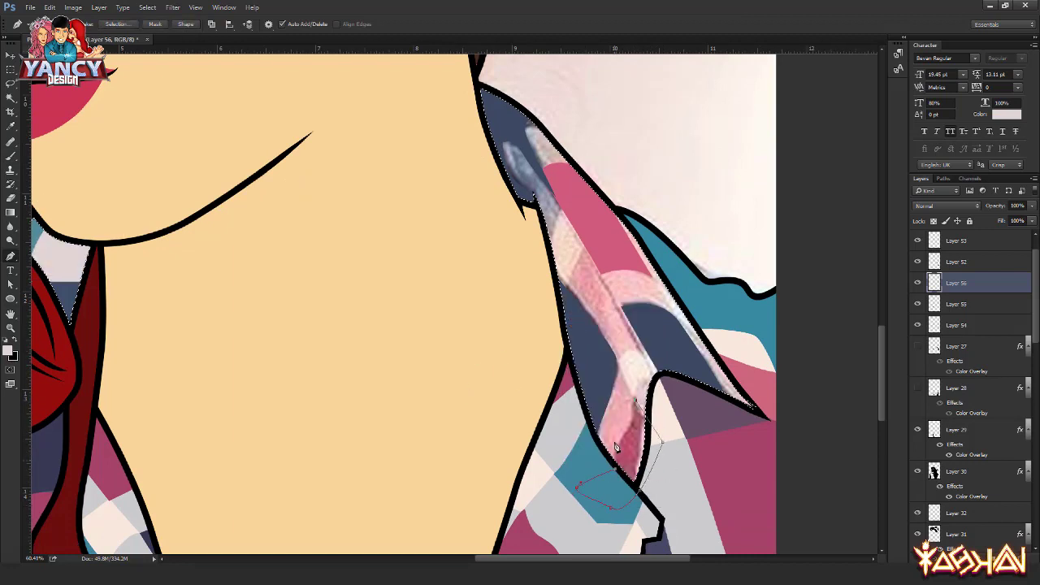
- On new Layer 57, fill the traced patch at the large collar flap's lower tip with deep pink sampled from the photo
key(ctrl+shift+n)
key(Return)
right_click(520, 306)
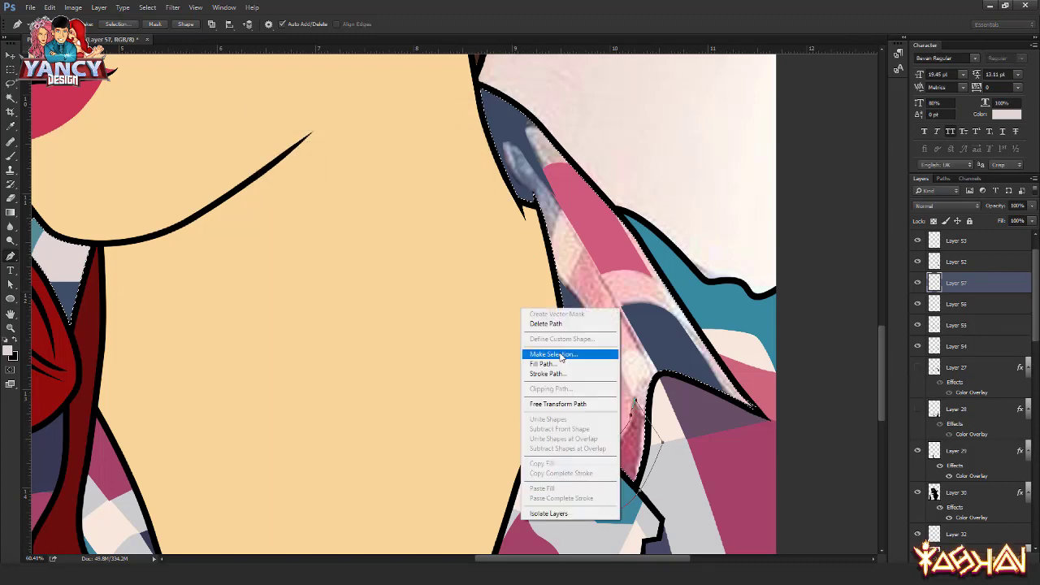
click(569, 355)
key(Return)
key(Escape)
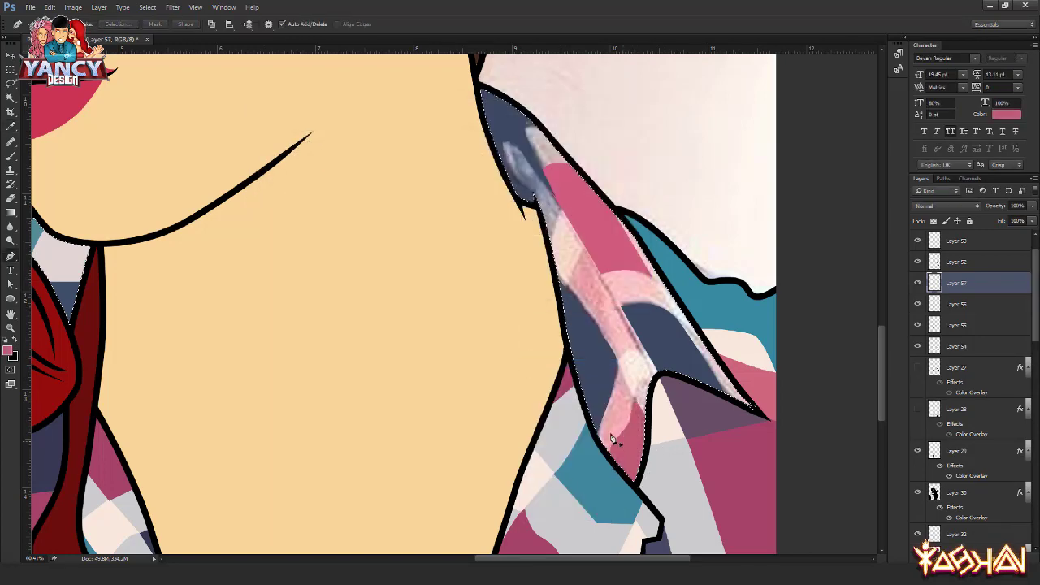
- Trace the light pink bands on the large collar flap, fill them with sampled light pink, and move Layer 57 directly beneath Layer 32
click(616, 401)
key(Return)
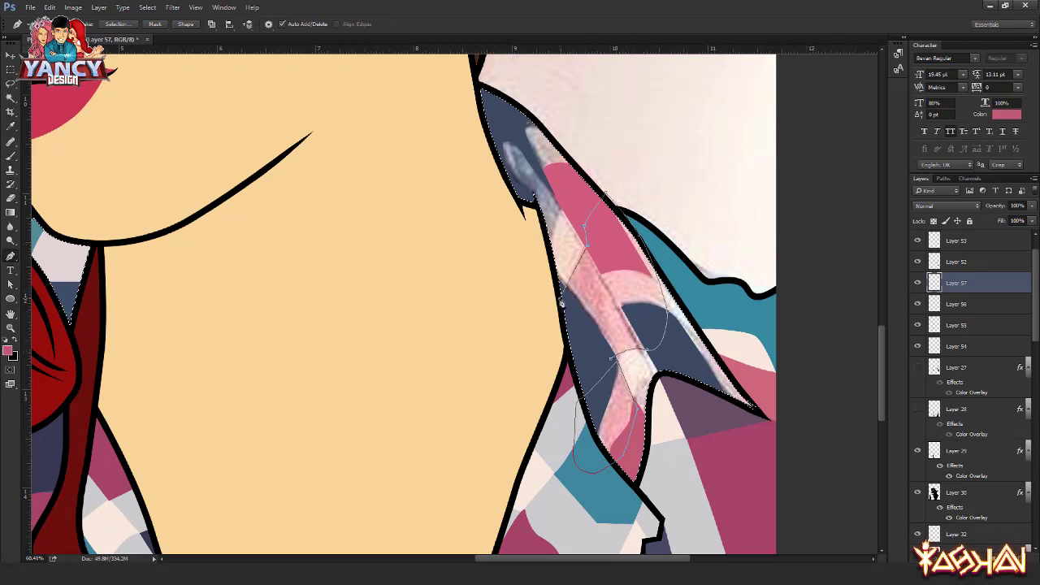
right_click(520, 298)
click(561, 351)
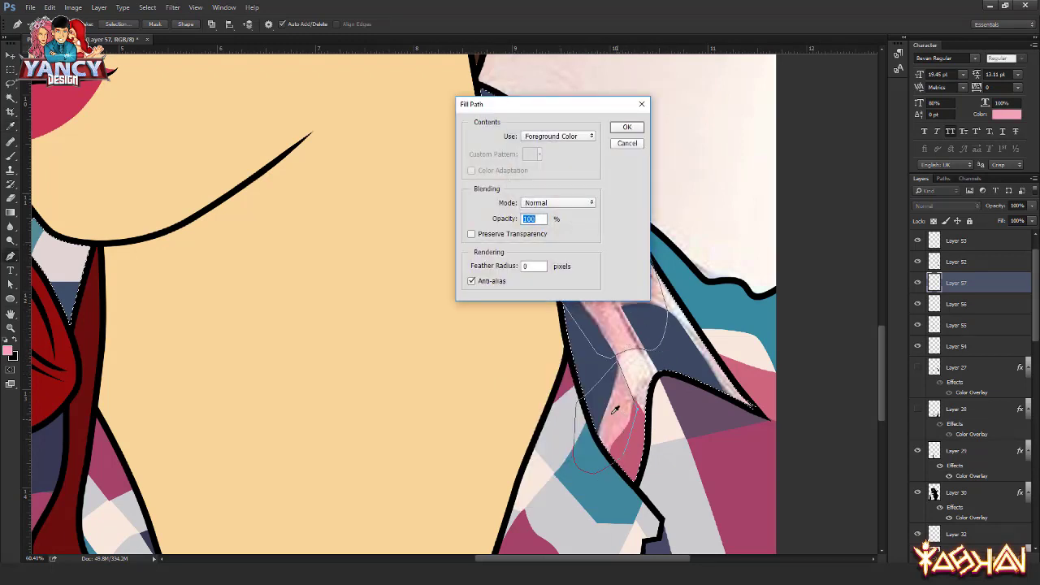
key(Return)
key(Escape)
key(ctrl+bracketleft)
key(ctrl+bracketleft)
key(ctrl+bracketleft)
key(ctrl+bracketleft)
key(ctrl+bracketleft)
key(ctrl+bracketleft)
key(ctrl+bracketleft)
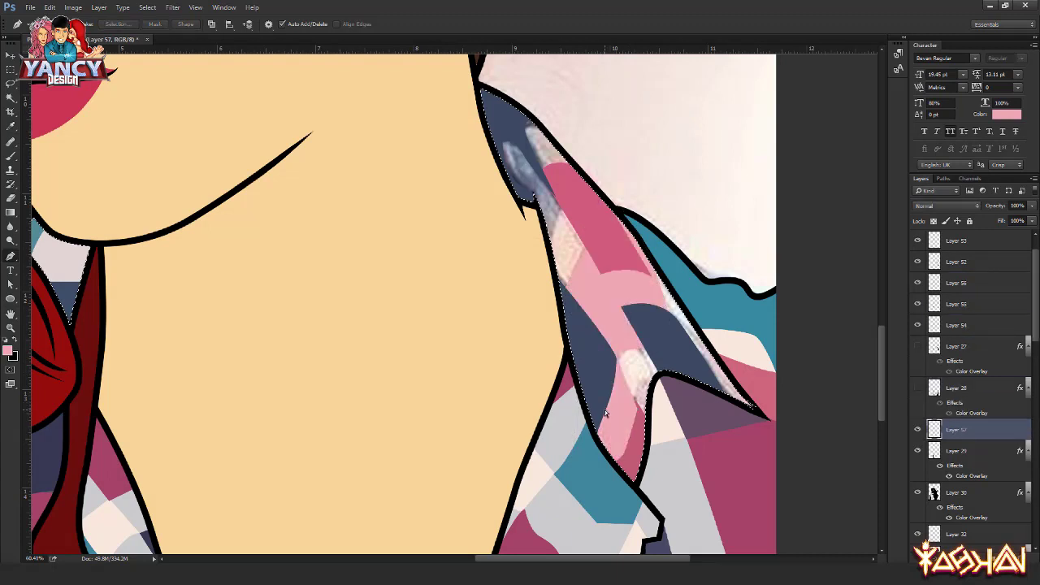
key(ctrl+bracketleft)
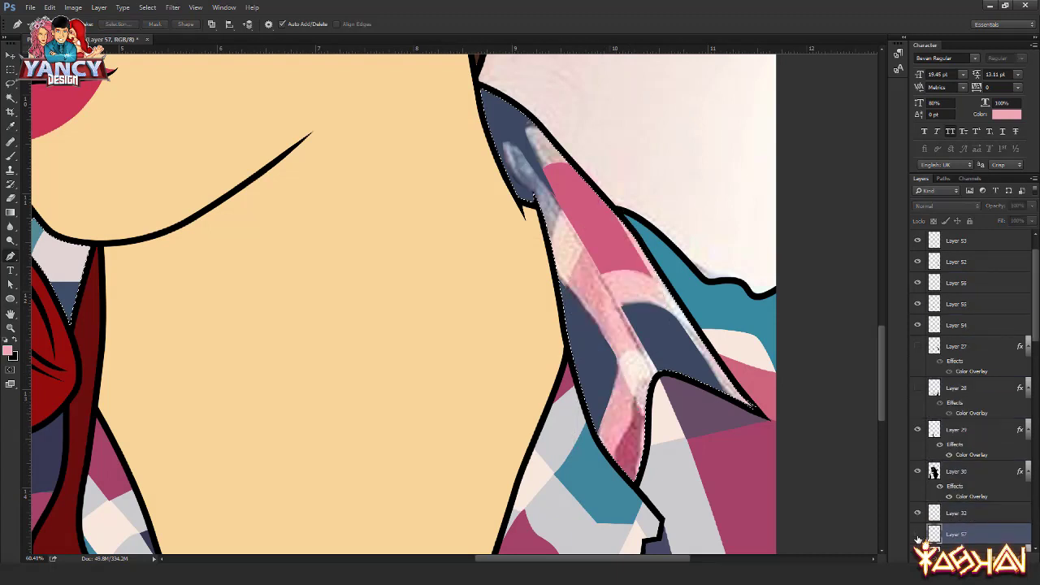
- Brush sampled cream over the remaining pale areas of the large collar flap on new Layer 58, and move that layer beneath Layer 35
scroll(626, 424, up, 1)
key(b)
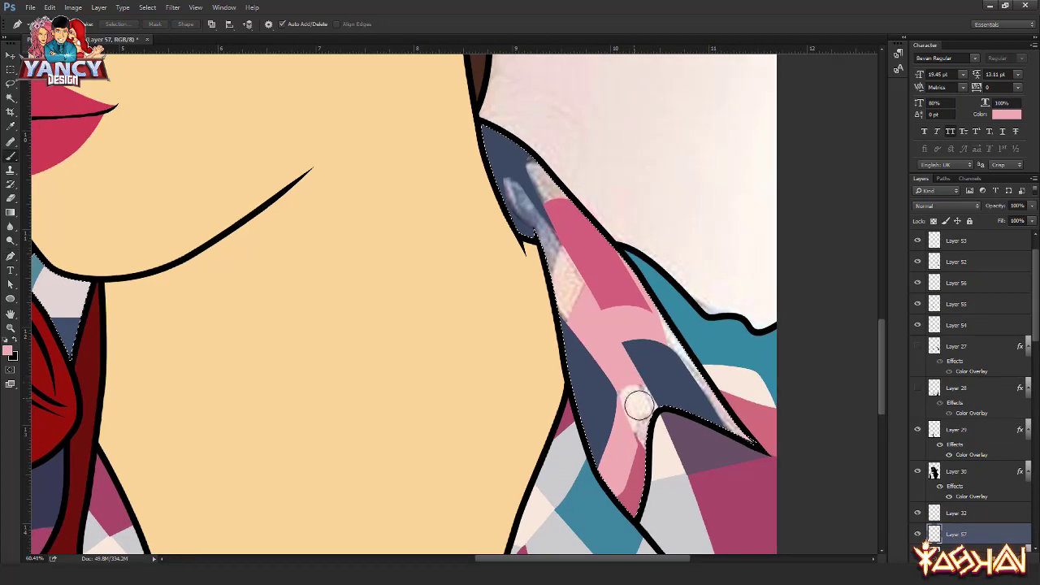
alt+click(641, 403)
mouse_move(631, 391)
mouse_down()
mouse_move(661, 439)
mouse_move(634, 399)
mouse_move(740, 463)
mouse_move(755, 436)
mouse_up()
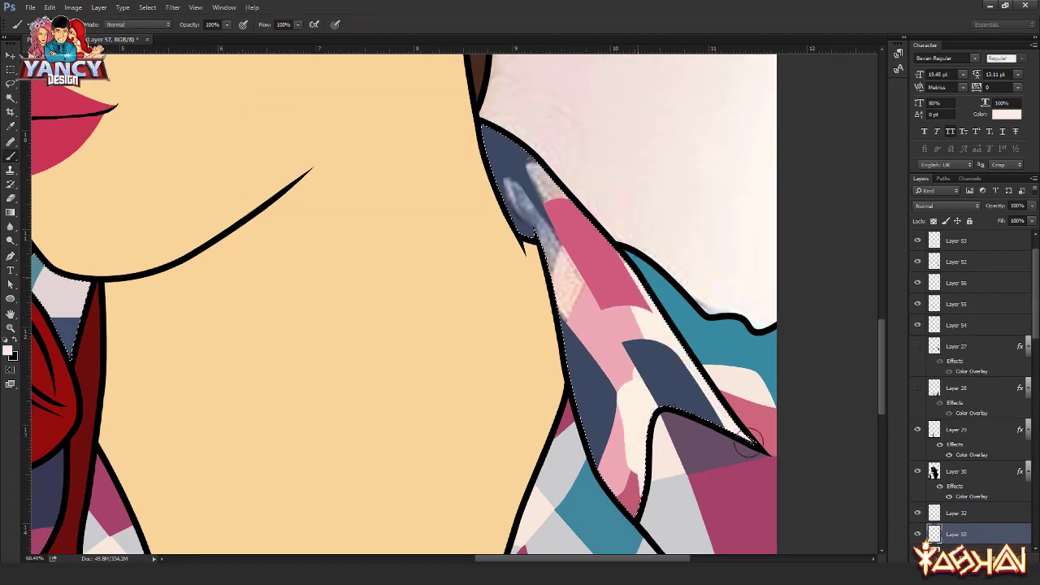
key(ctrl+shift+alt+n)
mouse_move(561, 260)
mouse_down()
mouse_move(580, 318)
mouse_move(502, 170)
mouse_up()
key(ctrl+bracketleft)
key(ctrl+bracketleft)
key(ctrl+bracketleft)
key(ctrl+bracketleft)
key(ctrl+bracketleft)
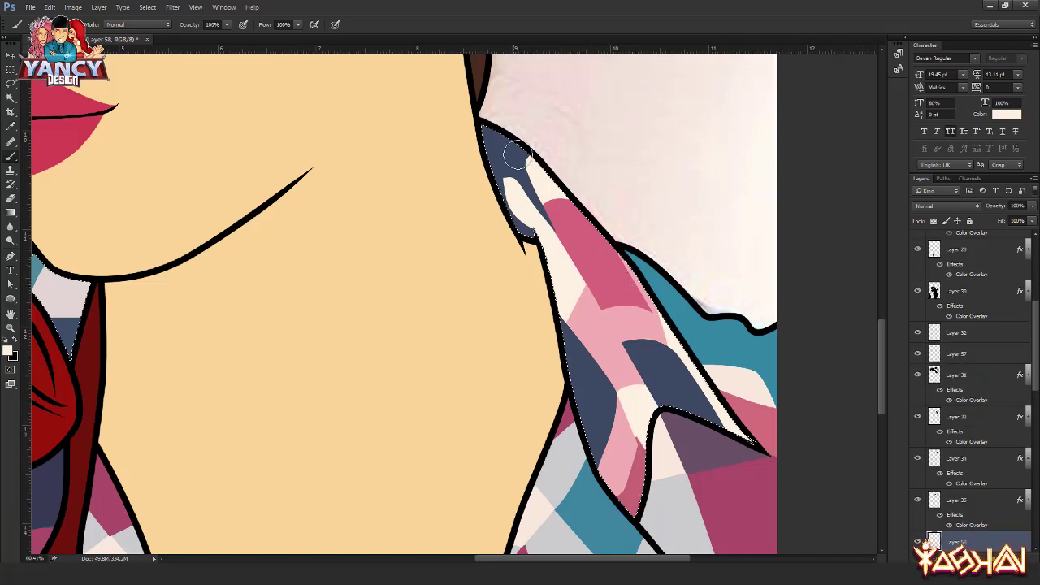
- On new Layer 59, trace the grey-blue streak at the flap's neck end with Layer 58 hidden, fill it with grey-blue, and show Layer 58 again
key(ctrl+shift+n)
key(Return)
click(916, 540)
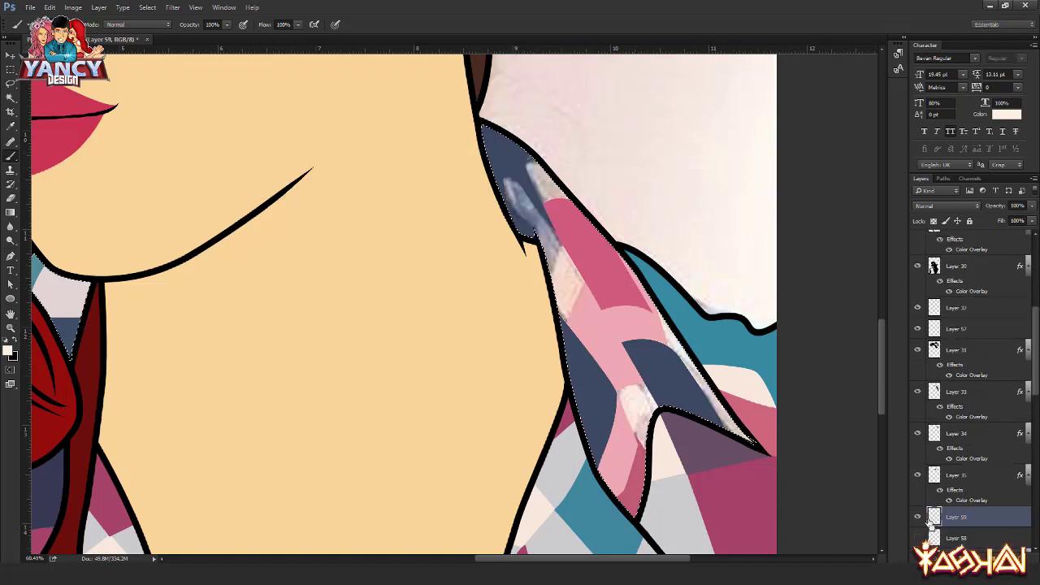
key(p)
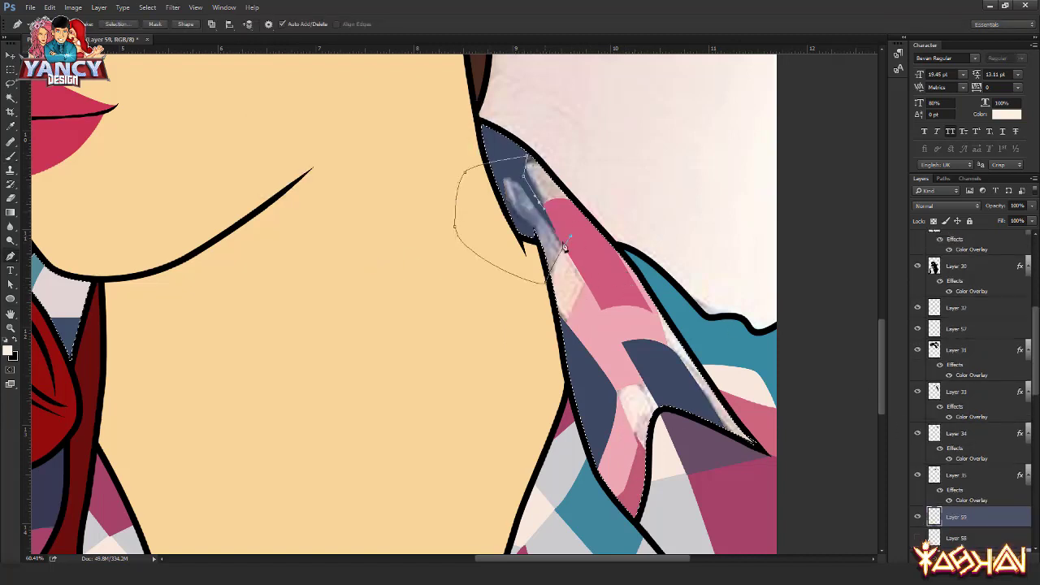
right_click(565, 246)
click(561, 233)
key(Return)
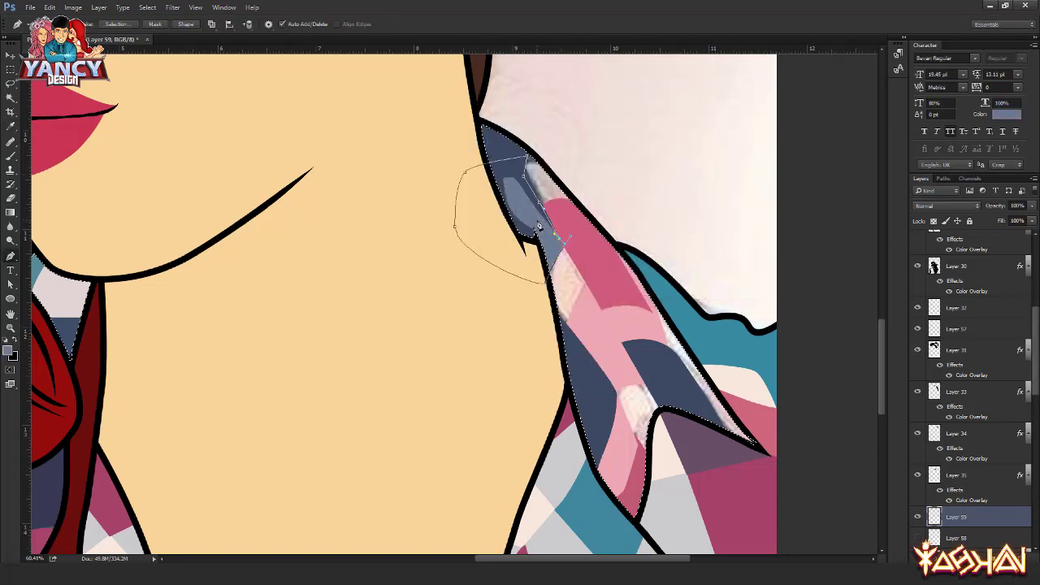
key(v)
scroll(365, 345, down, 3)
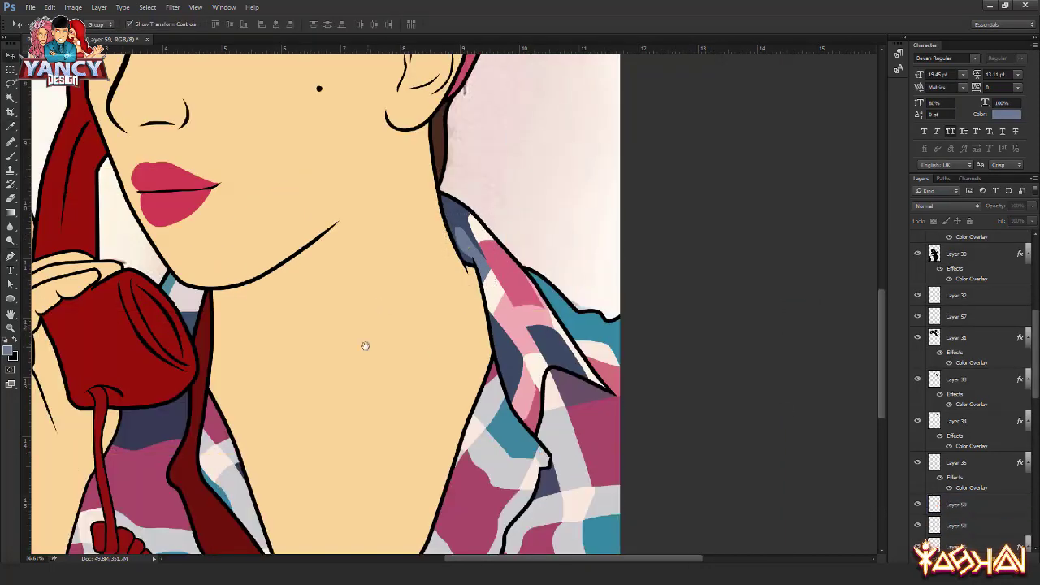
- Hide Layer 29's dark red strip behind the phone, load its outline as a selection, and add new Layer 60 above it
scroll(366, 345, down, 2)
click(377, 503)
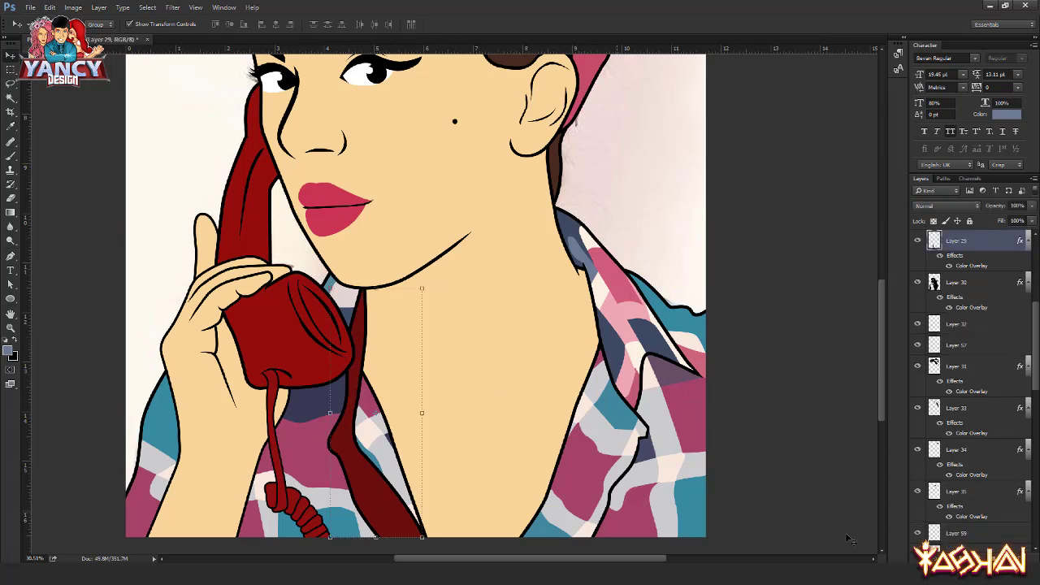
click(918, 242)
ctrl+click(934, 240)
scroll(415, 440, up, 3)
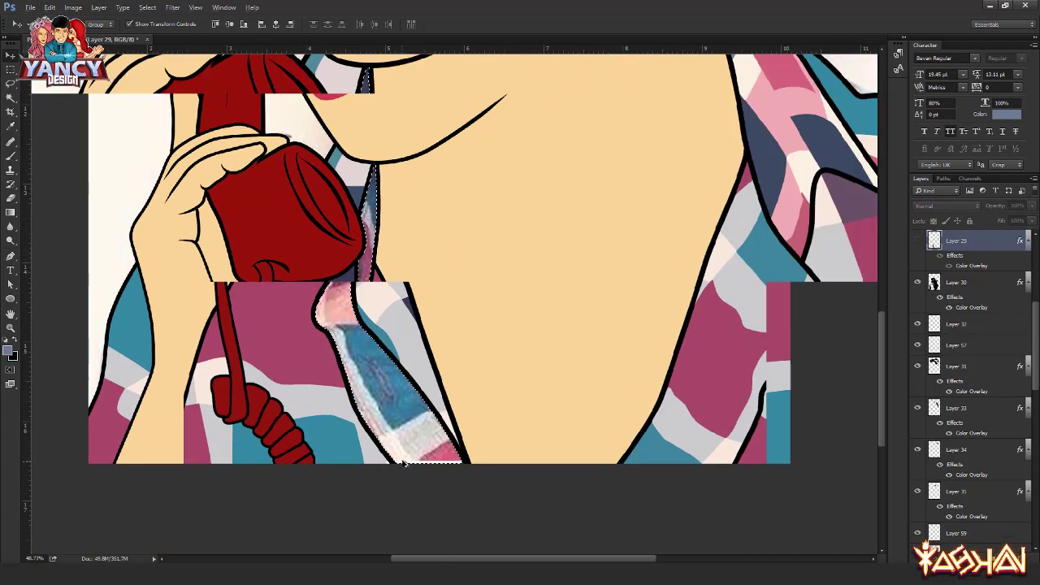
key(ctrl+shift+n)
key(Return)
- Trace the pink patch at the lower end of the strip on Layer 60 and fill it with pink sampled from the photo
scroll(414, 440, up, 2)
key(p)
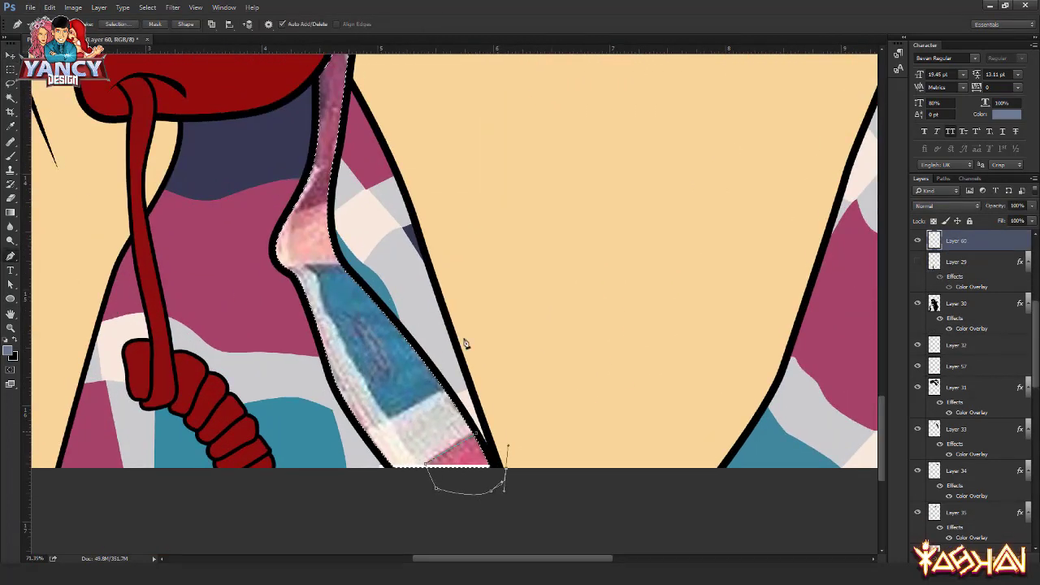
right_click(445, 301)
key(Escape)
right_click(463, 330)
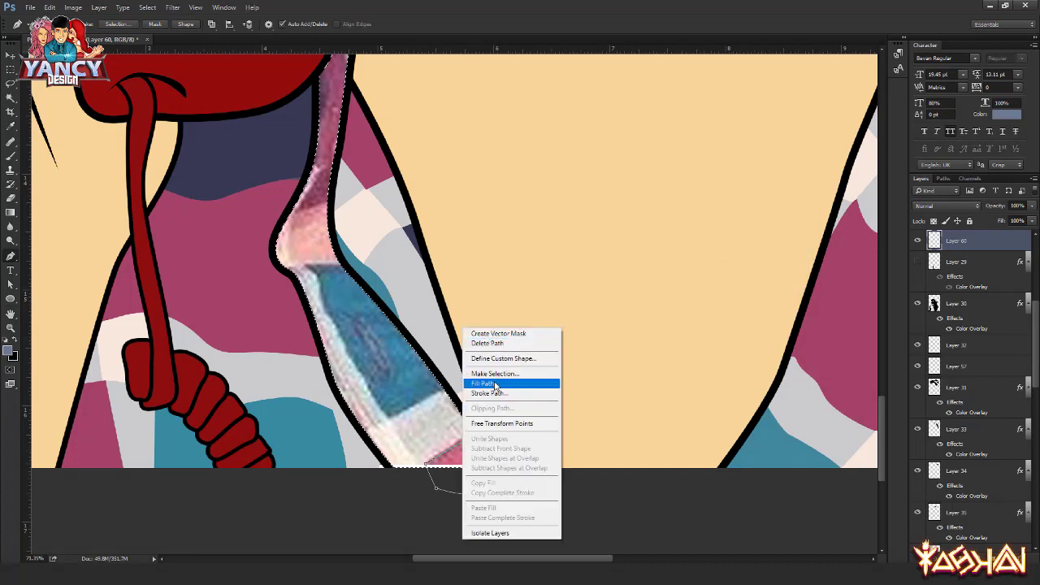
click(495, 384)
key(Return)
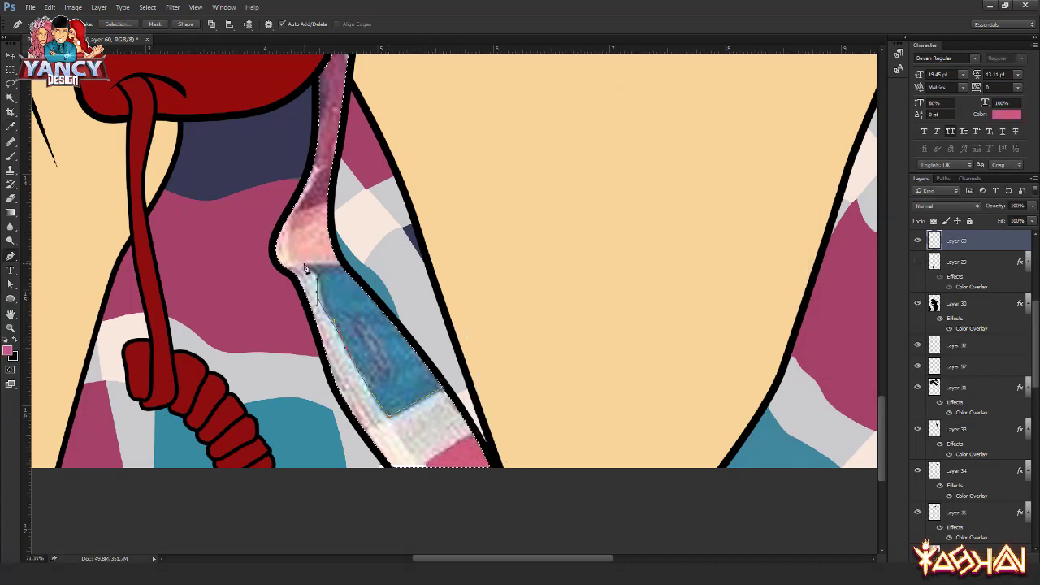
- Fill the traced long blue patch in the lower half of the strip with teal blue sampled from the photo
right_click(357, 236)
click(406, 299)
key(Return)
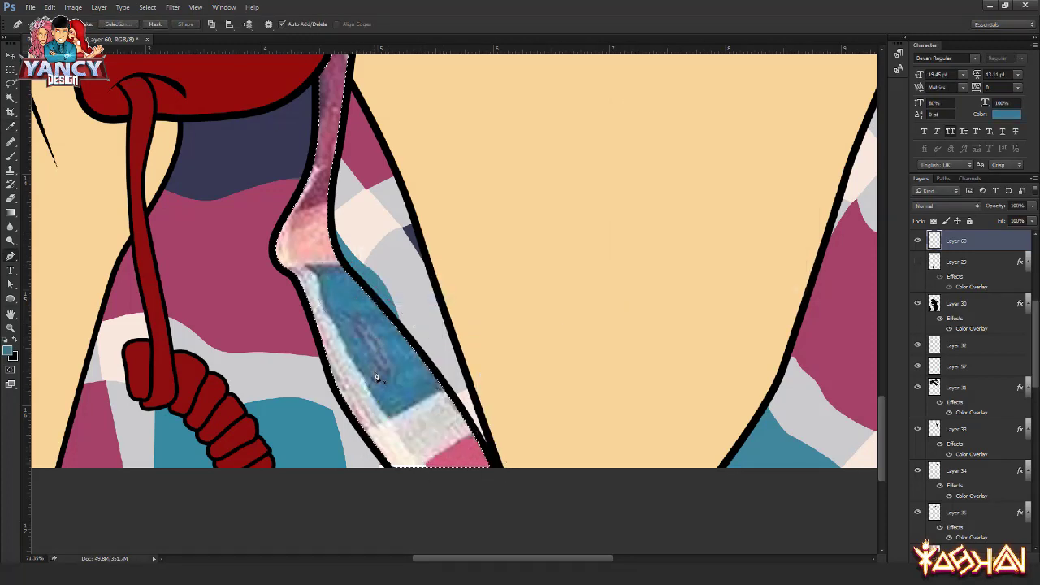
- Trace the narrow plum section of the strip beside the phone's mouthpiece and fill it with plum sampled from the photo
drag(342, 228, 404, 392)
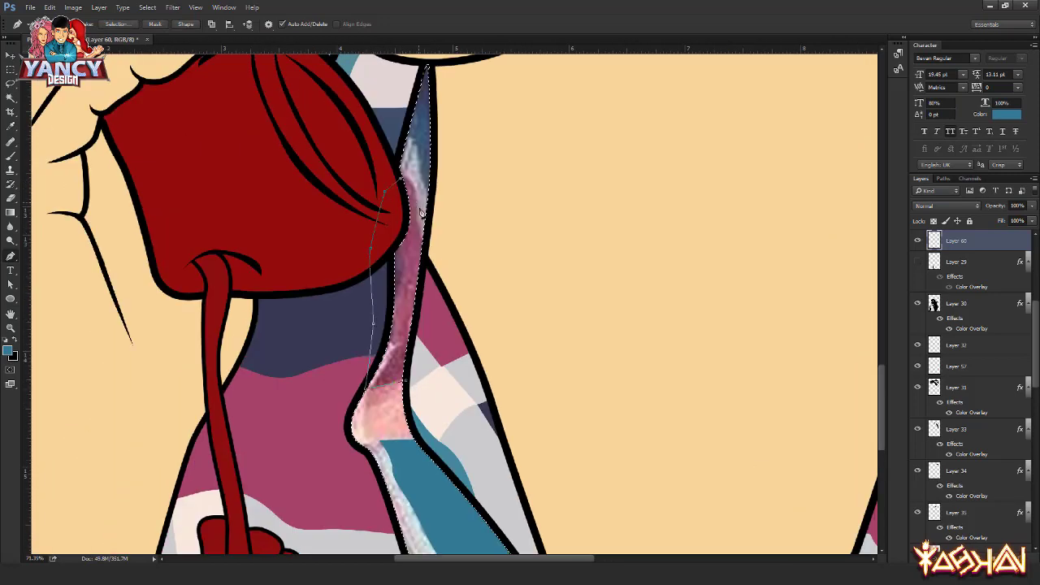
click(409, 307)
right_click(409, 307)
click(458, 370)
key(Return)
drag(424, 179, 424, 268)
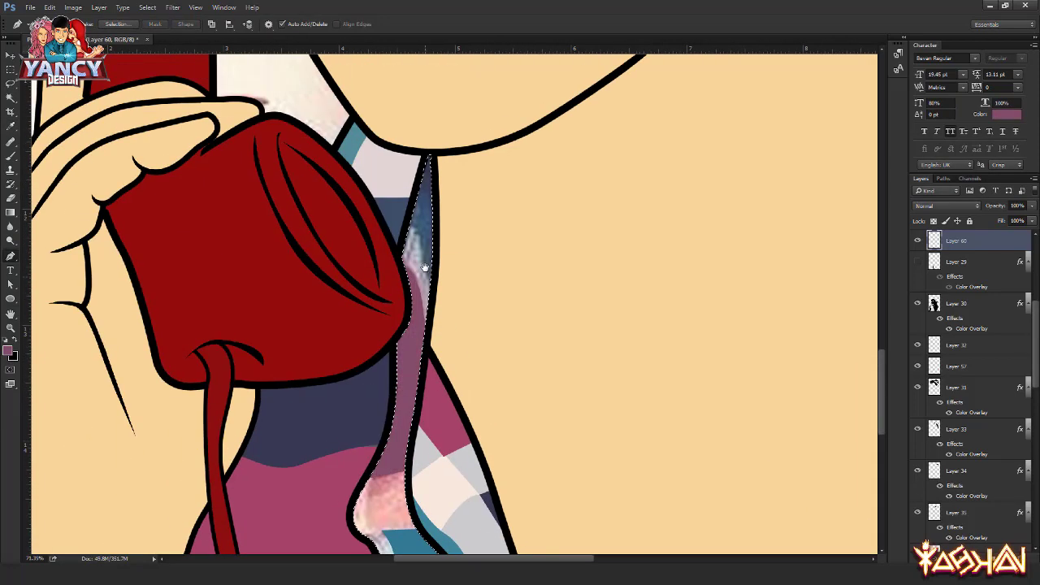
- Trace the dark blue tip of the strip under the chin and fill it with blue sampled from the photo
right_click(414, 130)
click(430, 204)
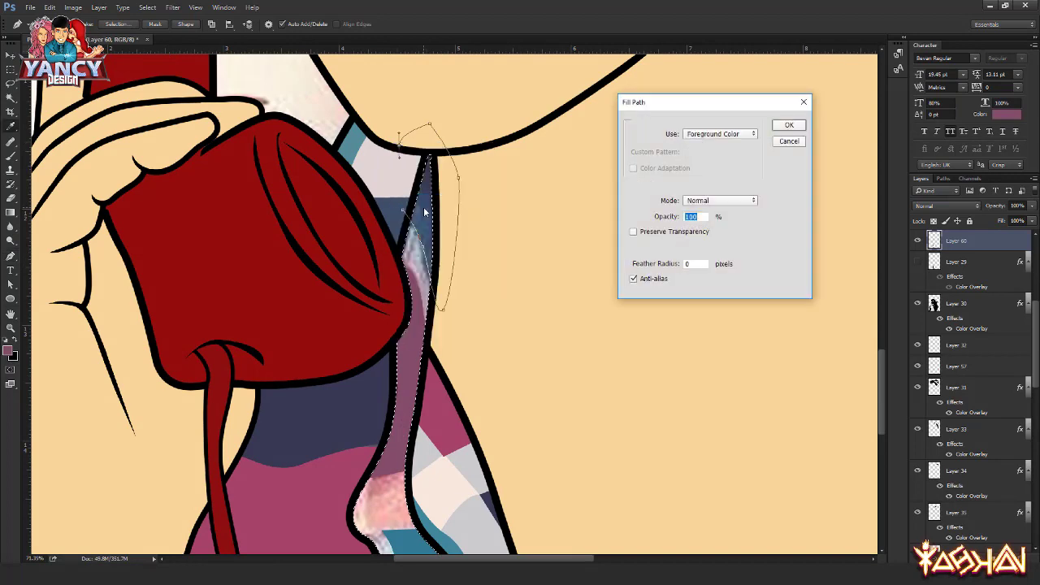
key(Return)
click(426, 204)
- Add Layers 61 and 62, brush light grey over the strip's remaining unfilled areas, and move Layer 62 below Layer 60
key(ctrl+shift+n)
key(Return)
key(b)
mouse_move(357, 488)
mouse_down()
mouse_move(386, 305)
mouse_move(456, 487)
mouse_move(430, 338)
mouse_up()
key(ctrl+shift+n)
key(Return)
mouse_move(463, 414)
mouse_down()
mouse_move(471, 317)
mouse_move(528, 382)
mouse_up()
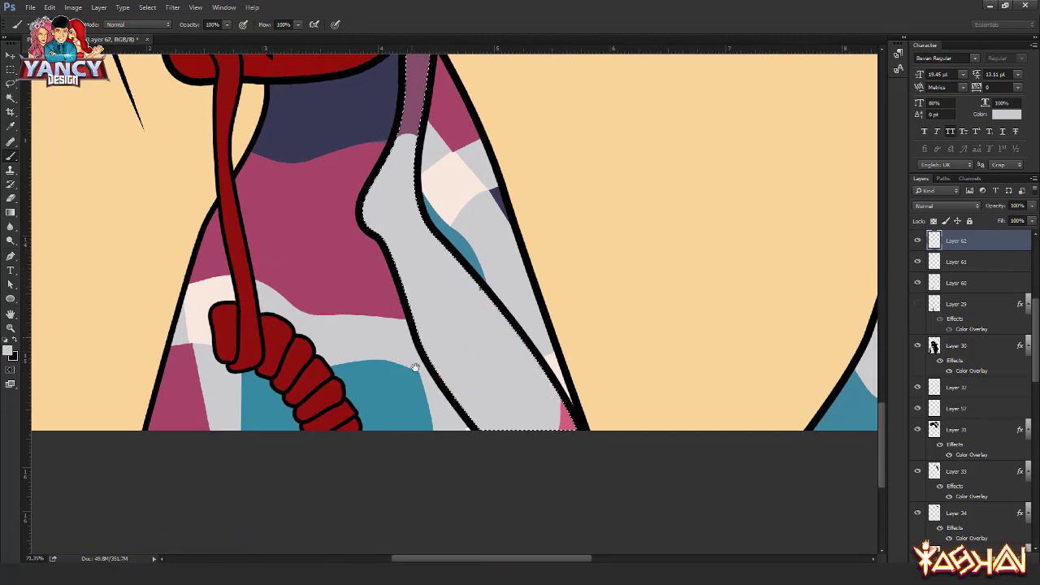
mouse_move(431, 98)
mouse_down()
mouse_move(475, 386)
mouse_move(480, 307)
mouse_up()
key(ctrl+bracketleft)
key(ctrl+bracketleft)
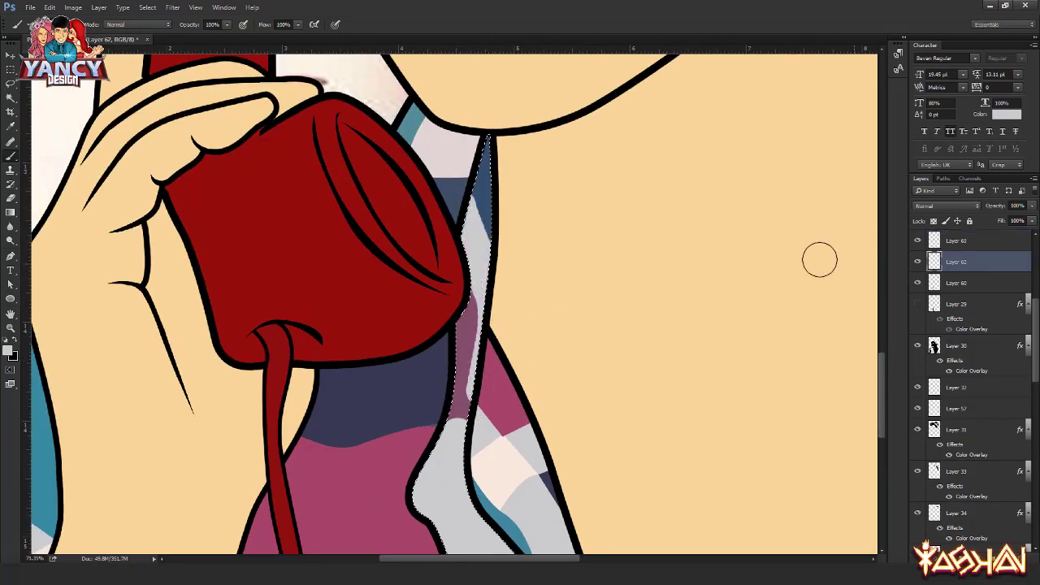
key(v)
scroll(569, 328, down, 5)
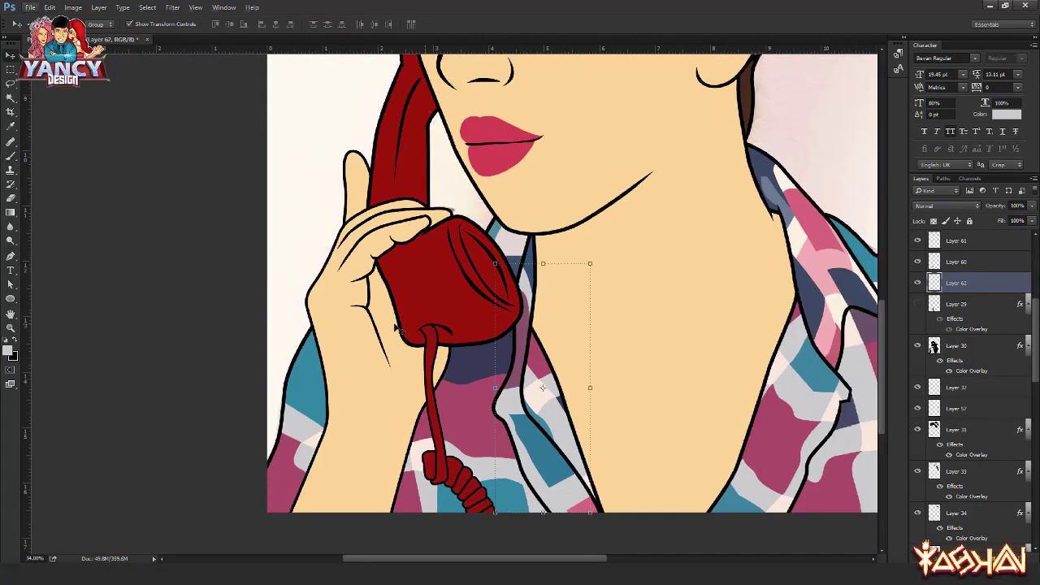
- Hide the phone's Layer 36, load its outline as a selection, and add new Layer 63 above it
scroll(529, 378, up, 3)
scroll(541, 243, down, 6)
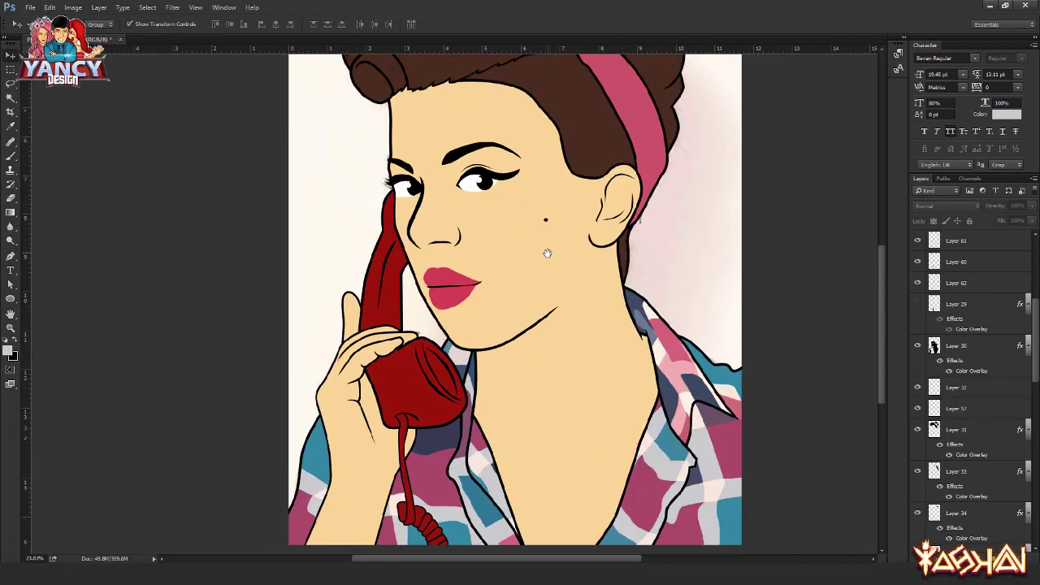
scroll(482, 299, up, 1)
ctrl+click(481, 299)
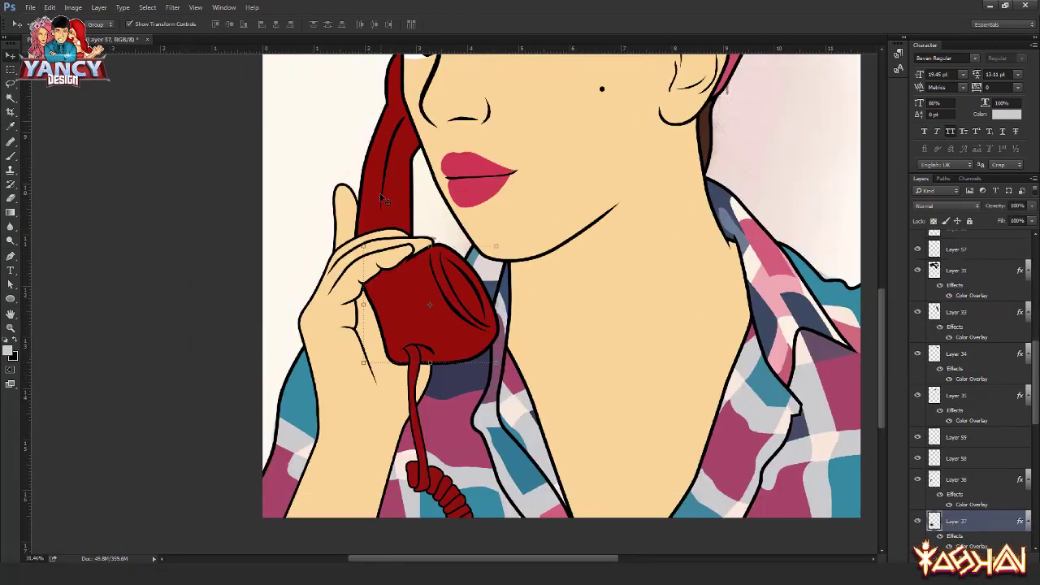
click(968, 479)
ctrl+click(935, 479)
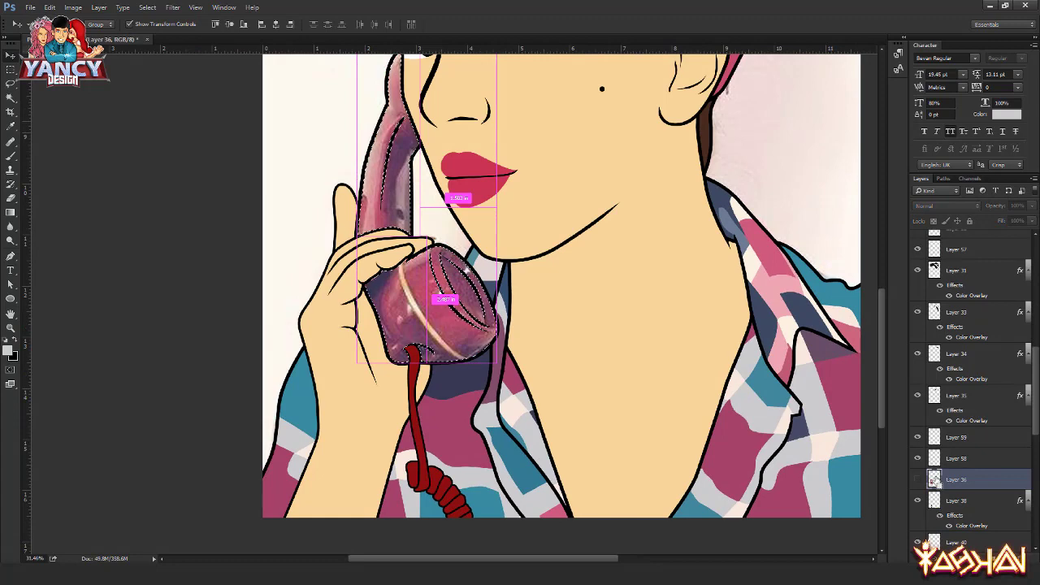
key(ctrl+shift+n)
key(Return)
- Trace the curved band around the phone's mouthpiece on Layer 63 and fill it with cream sampled from the photo
scroll(400, 246, up, 3)
key(p)
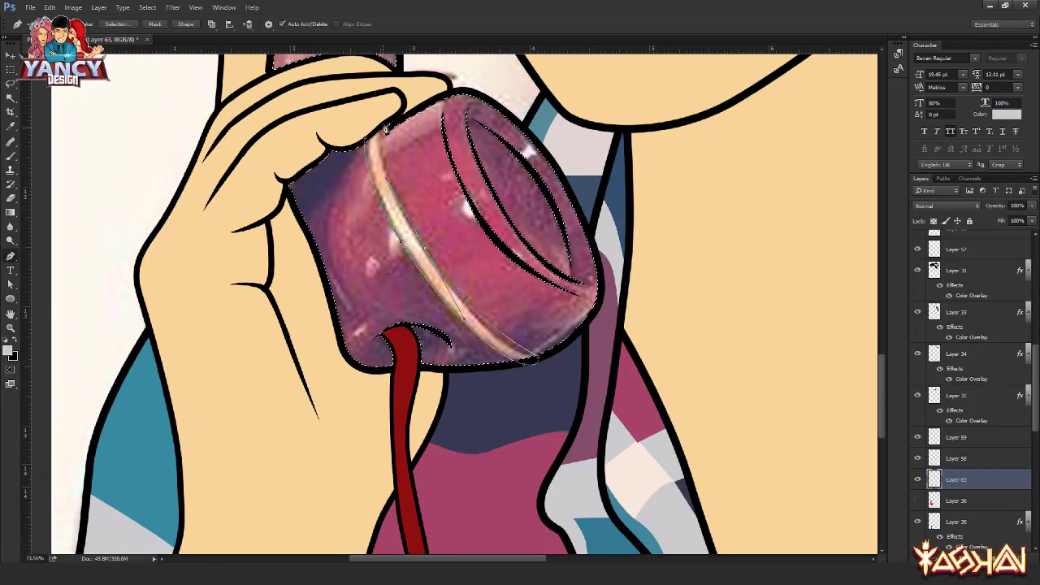
right_click(284, 106)
click(317, 172)
key(Return)
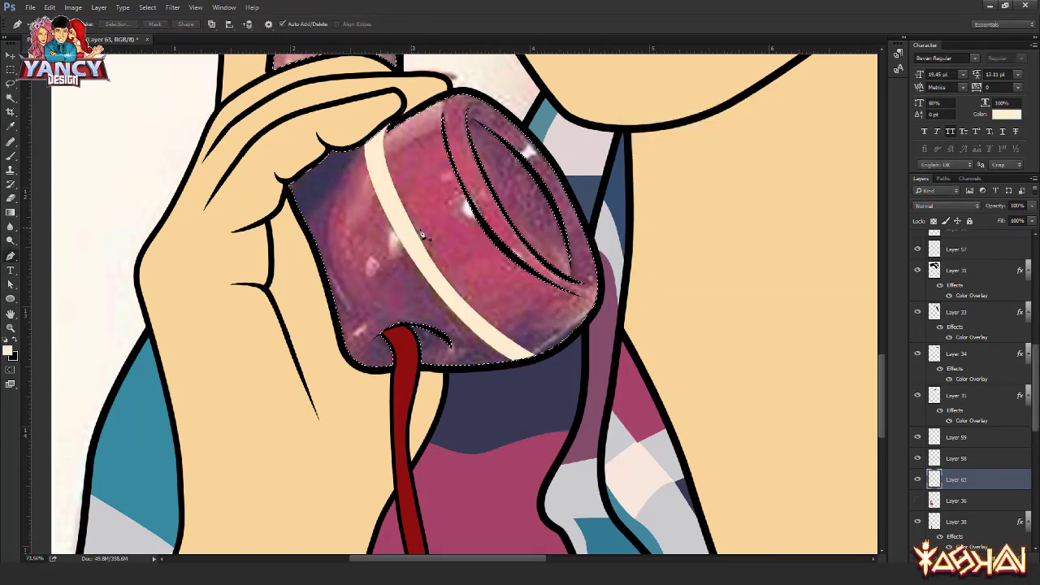
- Show Layer 36 again, give the mouthpiece band on Layer 63 a yellow #ffd200 Color Overlay, and save the document
key(v)
double_click(1011, 480)
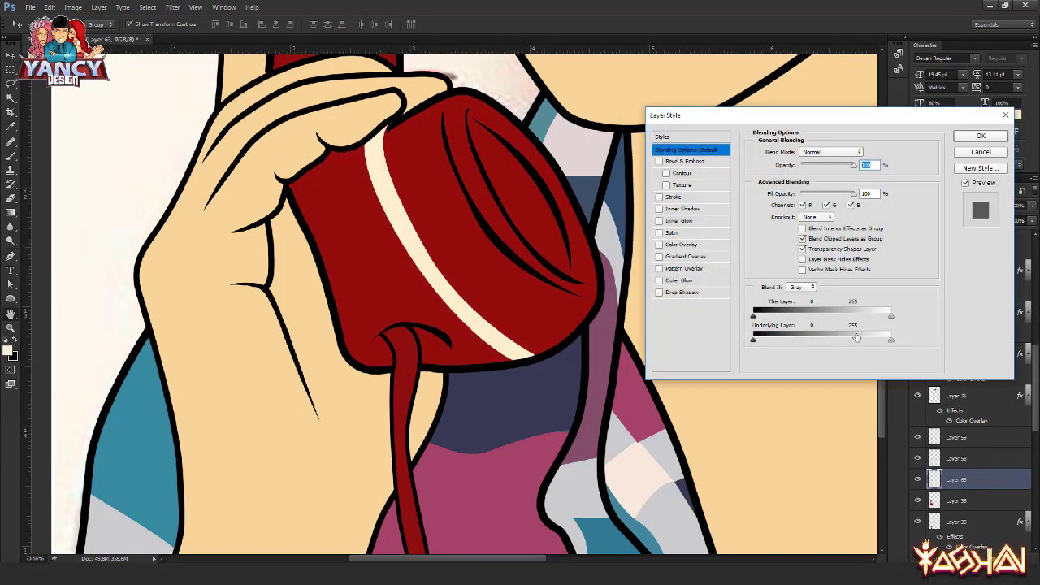
click(862, 154)
drag(778, 231, 778, 213)
click(758, 155)
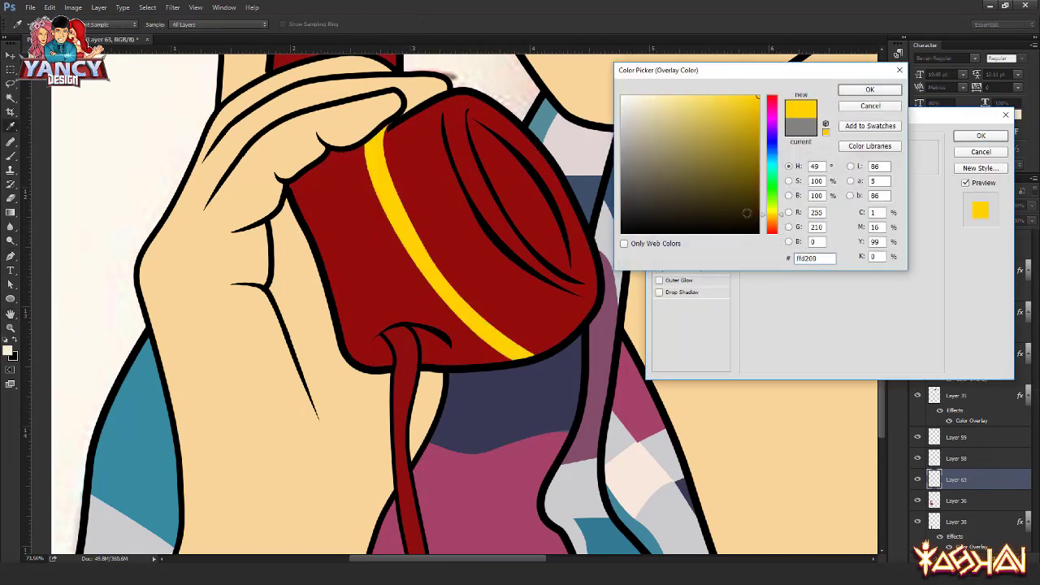
key(Return)
key(Return)
key(ctrl+s)
- Hide the photo background, select the artwork's line-art and colour layers, and group them
scroll(278, 245, down, 5)
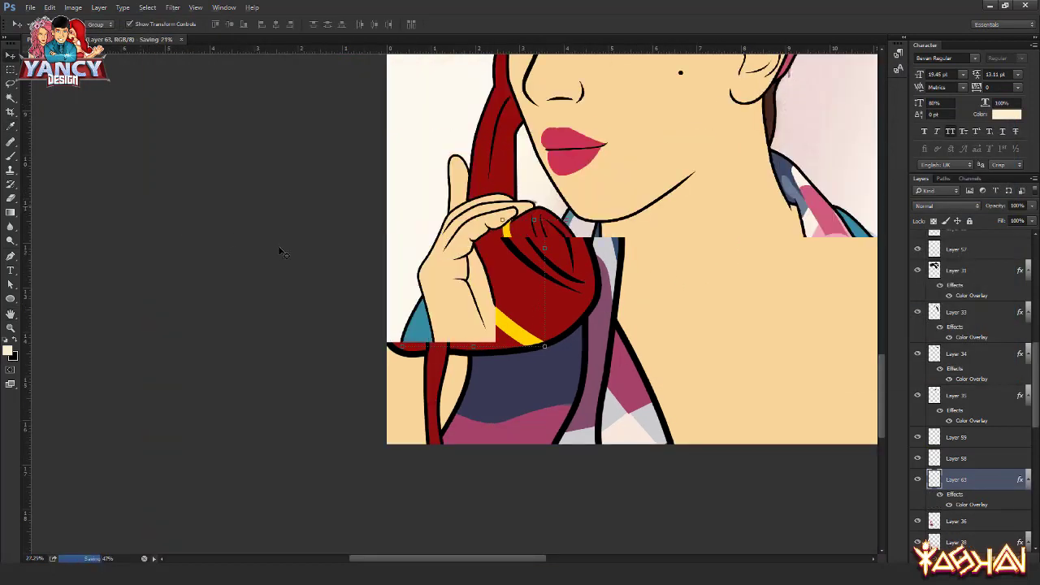
scroll(280, 251, down, 2)
scroll(956, 432, down, 3)
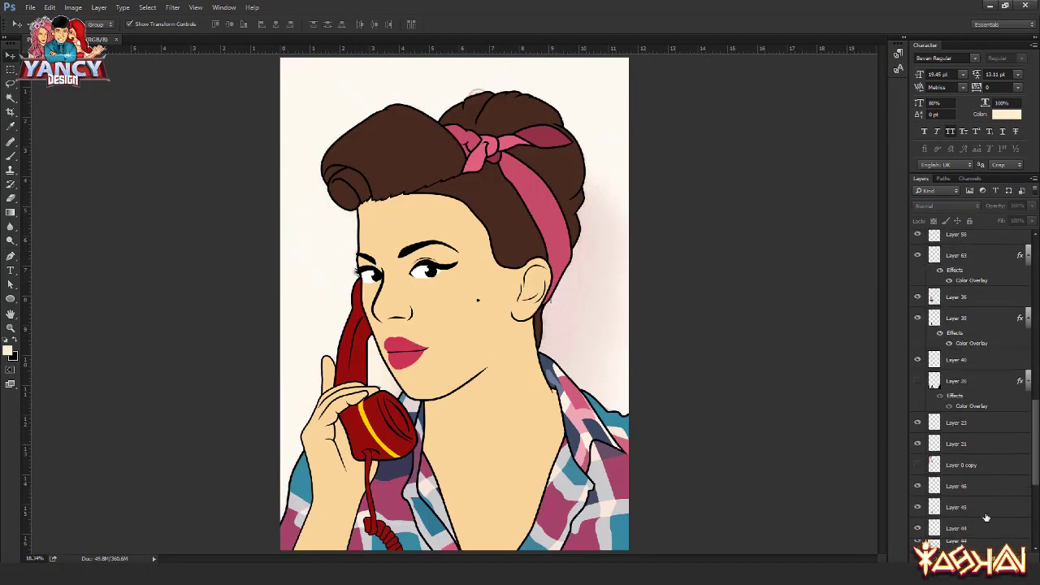
key(ctrl+t)
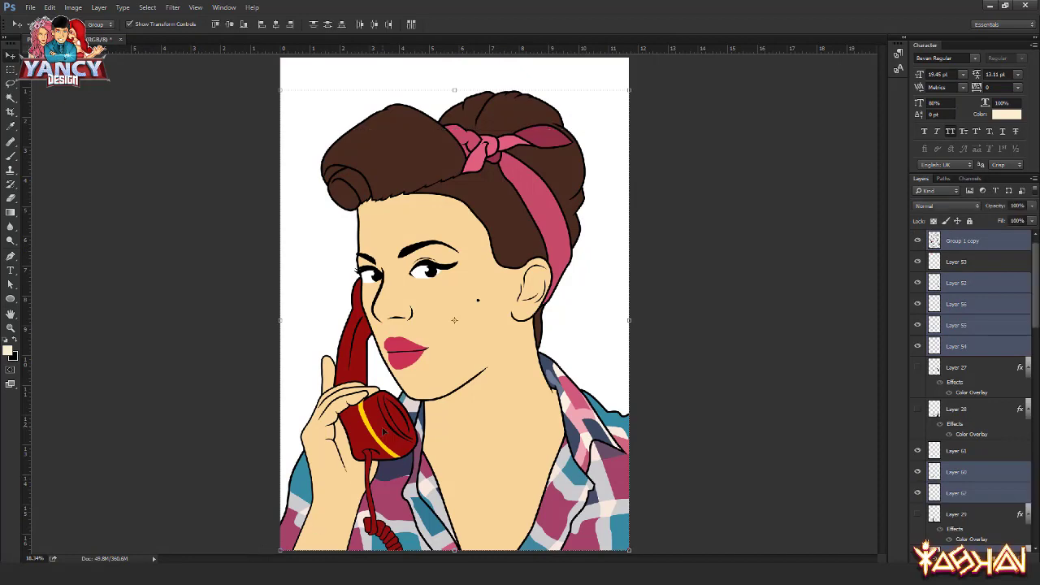
key(ctrl+g)
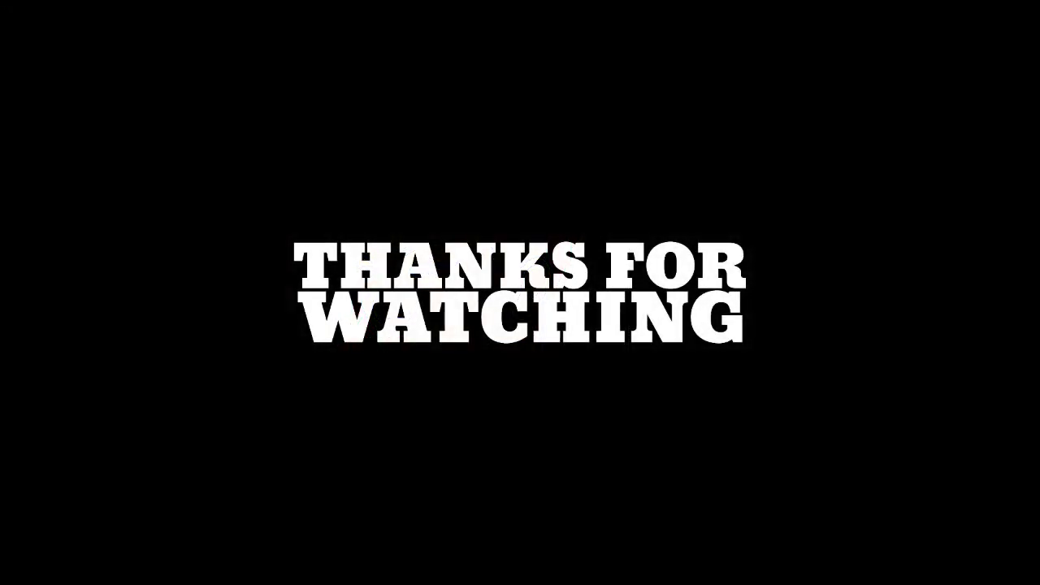